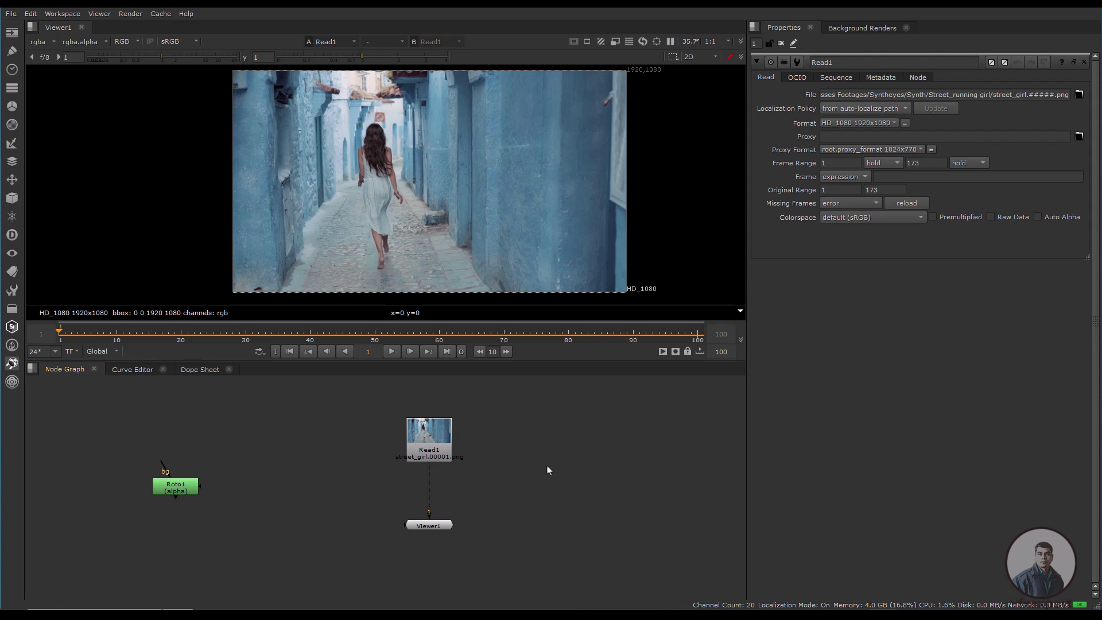
Play through the street footage to review the camera movement, and return to the first frame
click(390, 352)
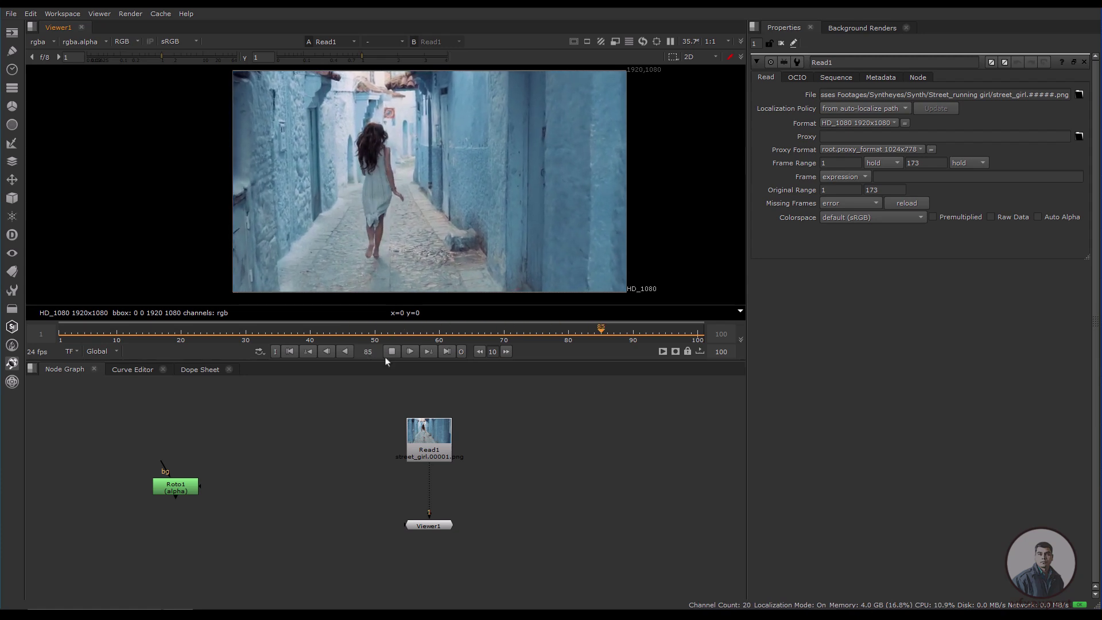
click(392, 352)
click(289, 351)
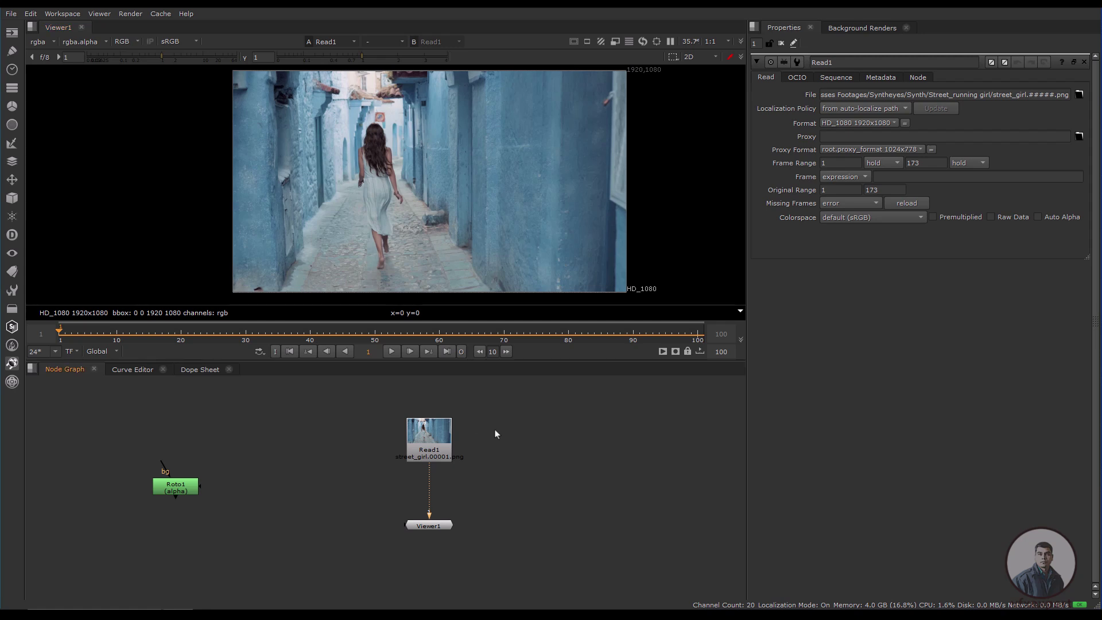
Set the project's full size format to HD_1080 1920x1080 to match the footage
key(s)
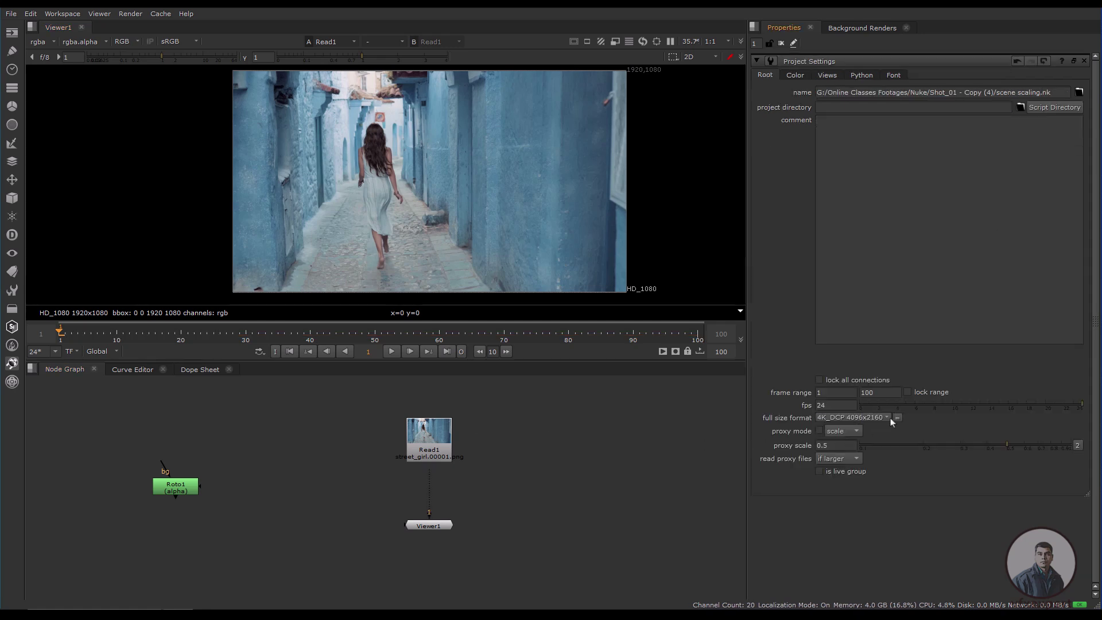
click(889, 417)
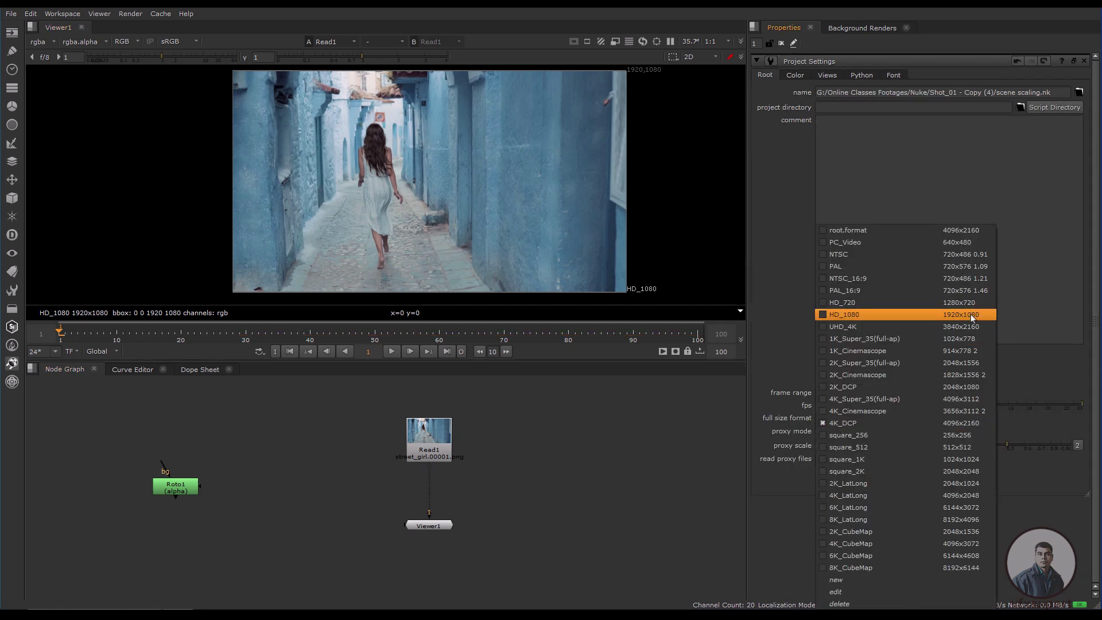
click(955, 316)
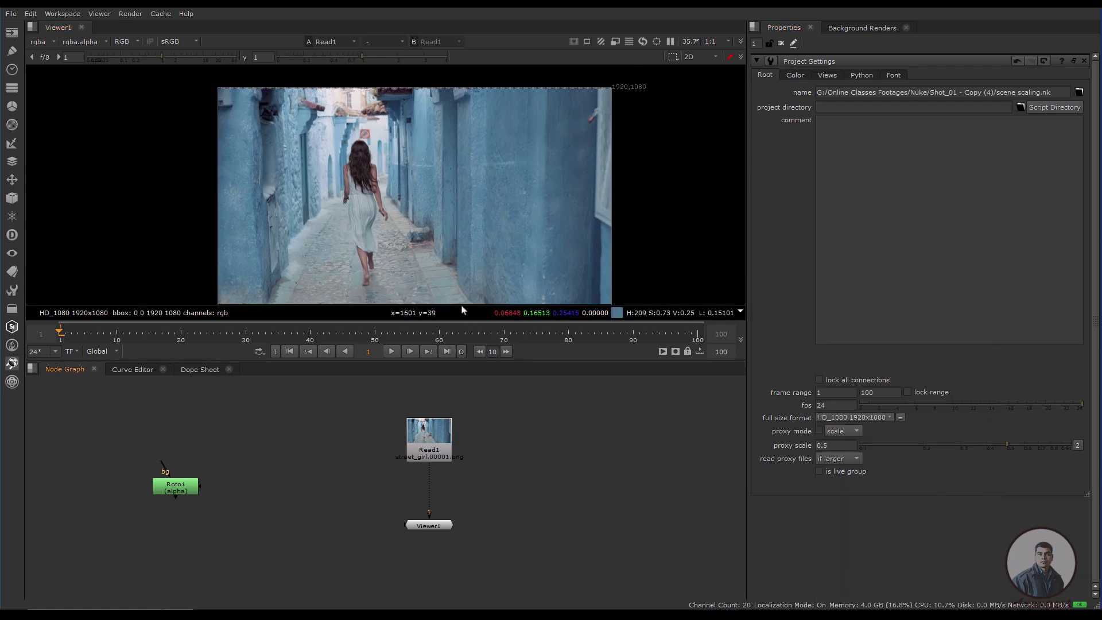
scroll(488, 244, down, 1)
middle_drag(491, 248, 506, 237)
scroll(475, 266, up, 1)
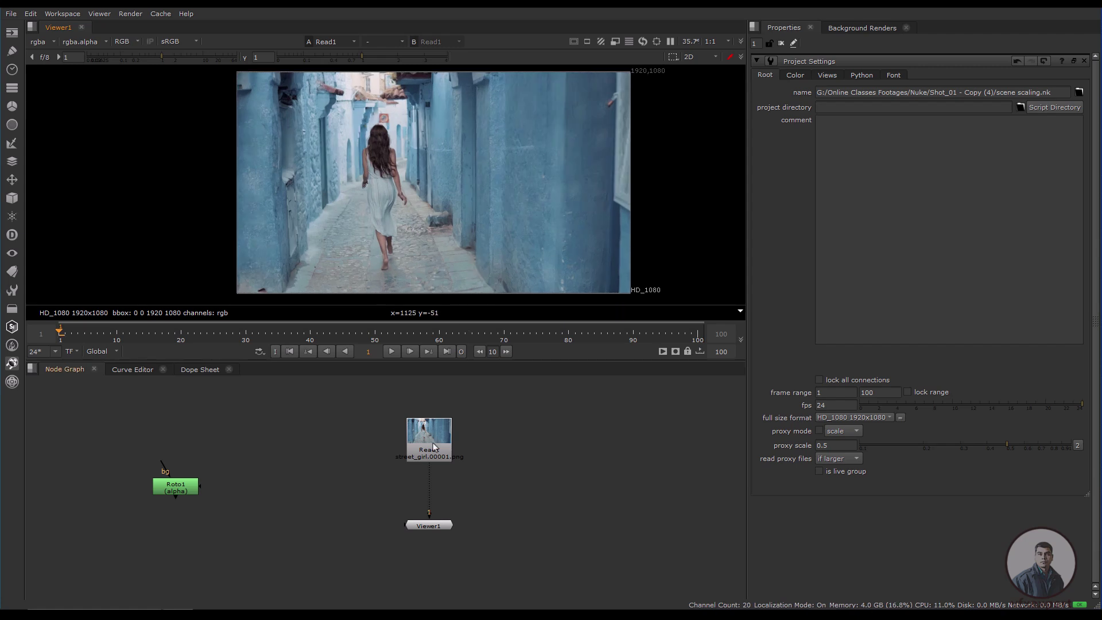
Add a CameraTracker node below Read1, spaced out between the footage and the viewer
drag(434, 445, 435, 434)
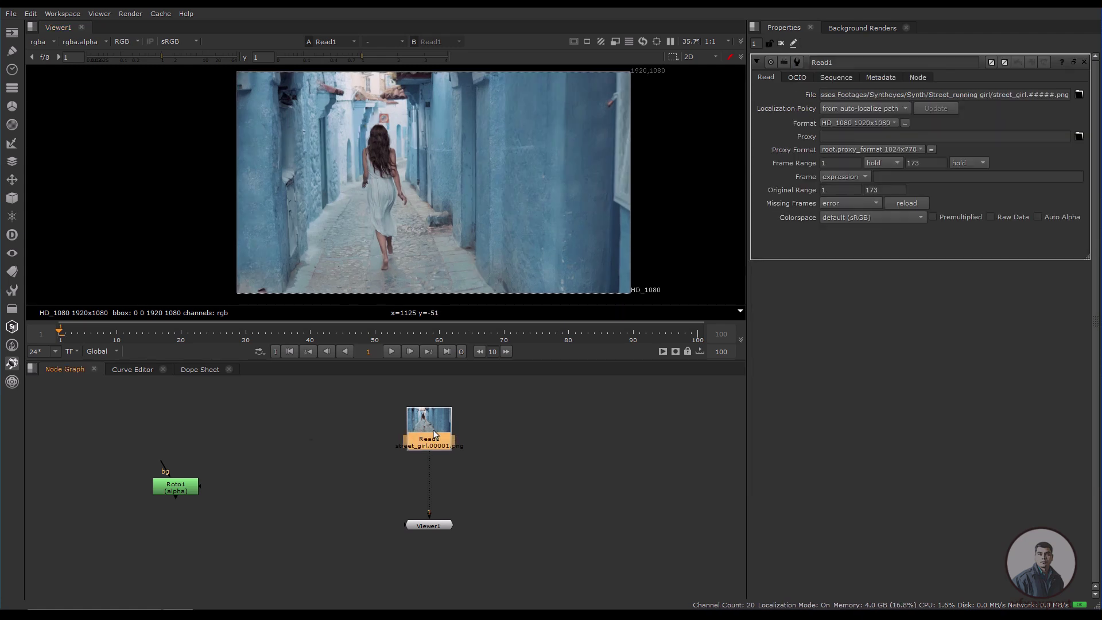
key(Tab)
text(cam)
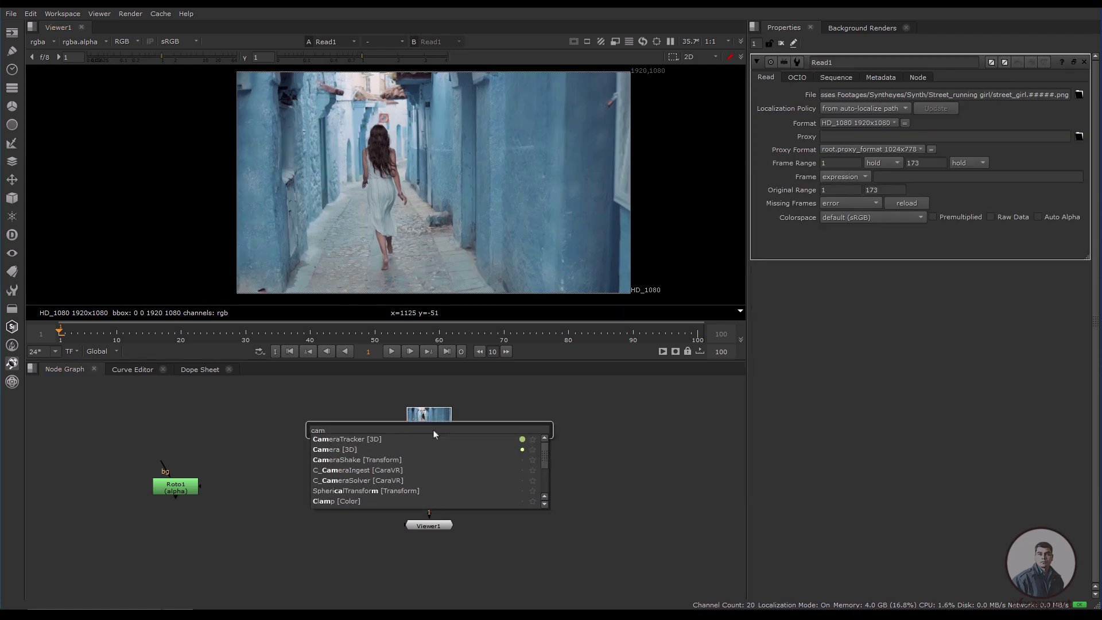
click(351, 439)
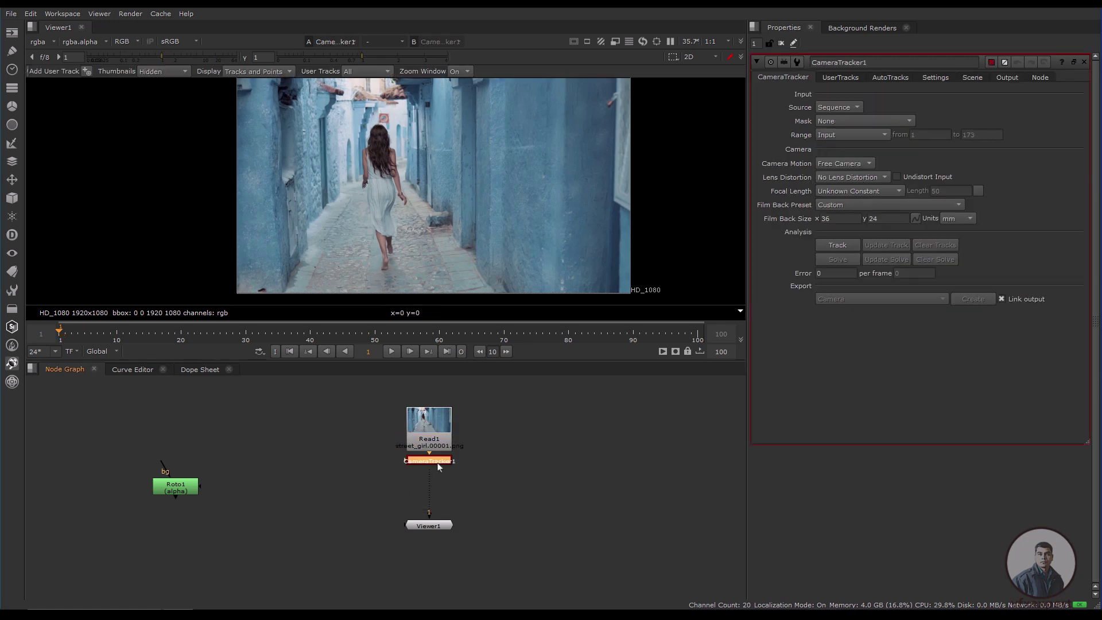
drag(439, 466, 437, 477)
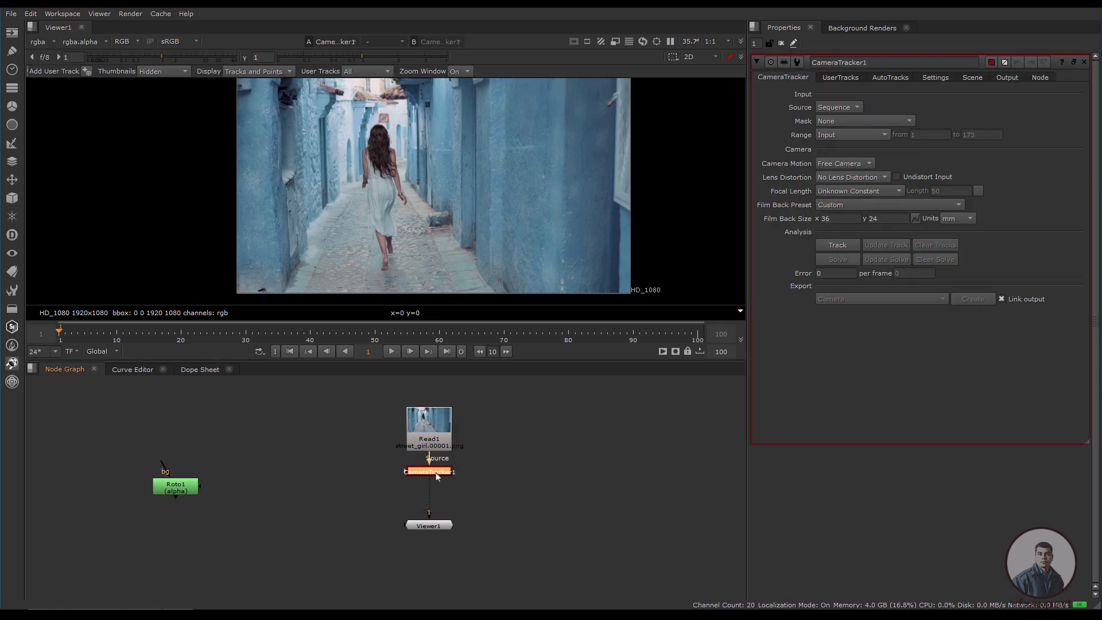
Enable Preview Features and Refine Feature Locations on the CameraTracker, and set the number of features to 300
click(935, 78)
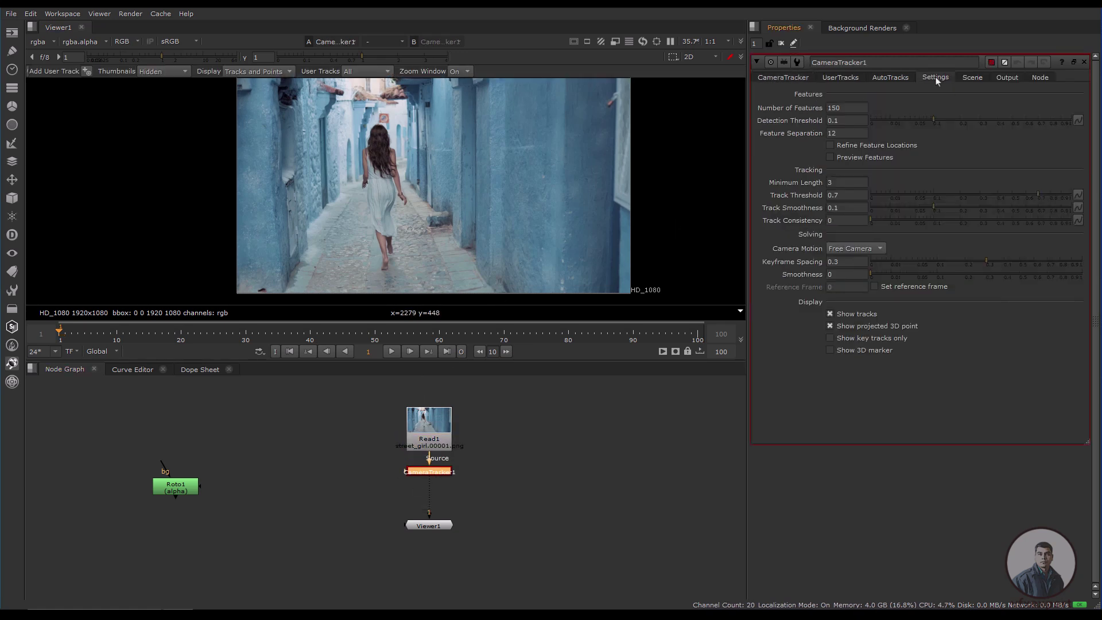
click(830, 157)
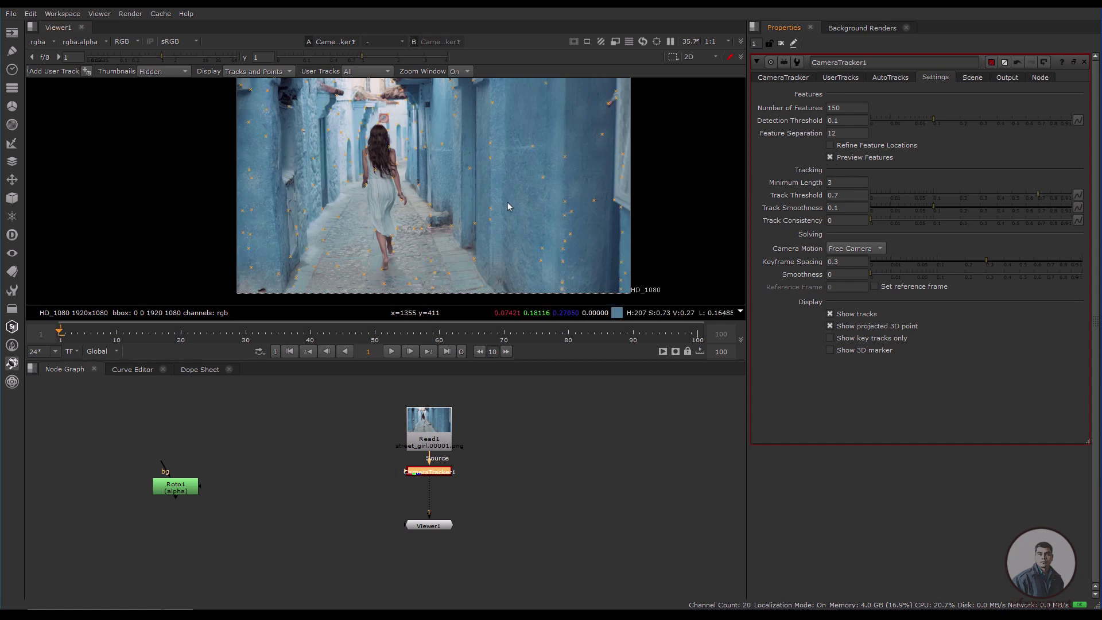
click(829, 145)
drag(846, 108, 805, 107)
text(300)
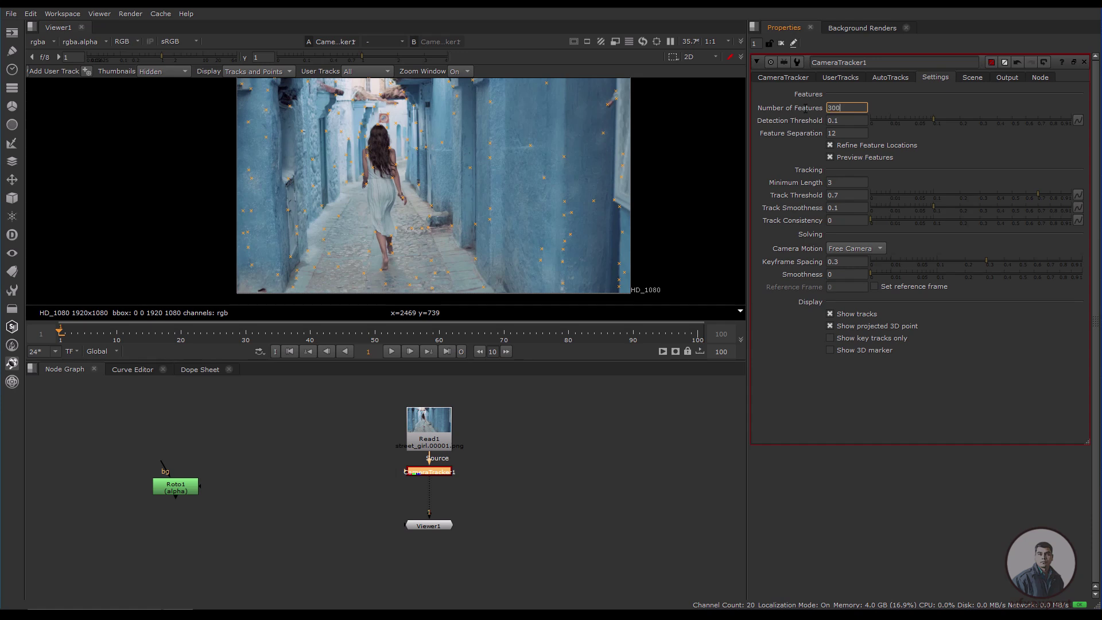
key(Return)
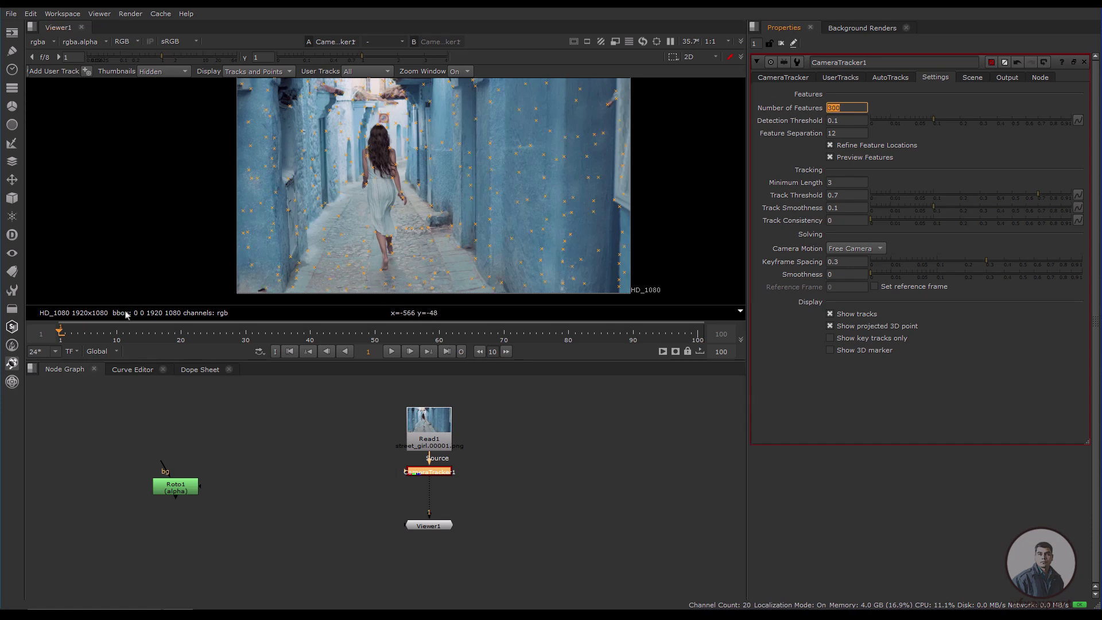
Check the previewed features around the moving woman on several frames, and inspect the Roto1 shape surrounding her at frame 36
drag(200, 340, 284, 340)
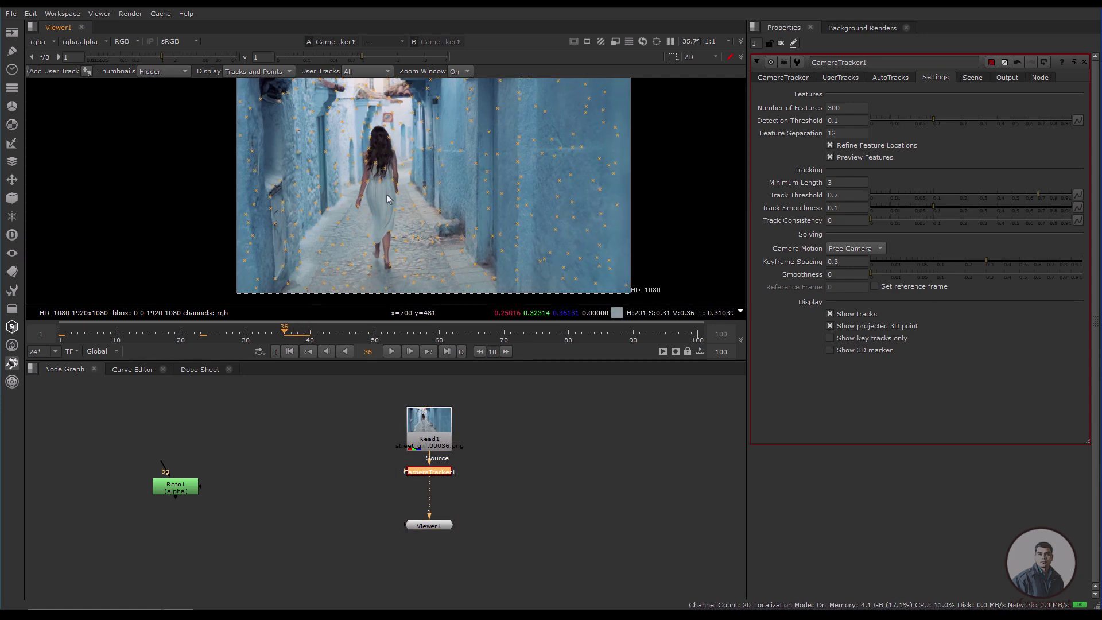
mouse_move(315, 336)
mouse_down()
mouse_move(409, 342)
mouse_move(323, 340)
mouse_up()
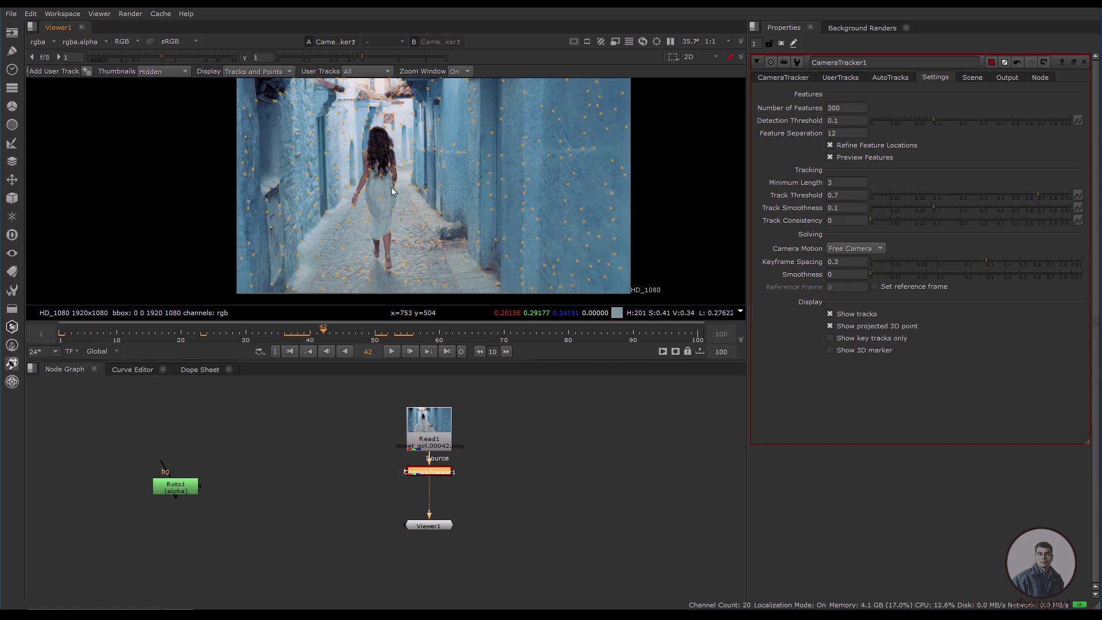
mouse_move(326, 330)
mouse_down()
mouse_move(381, 337)
mouse_move(323, 336)
mouse_up()
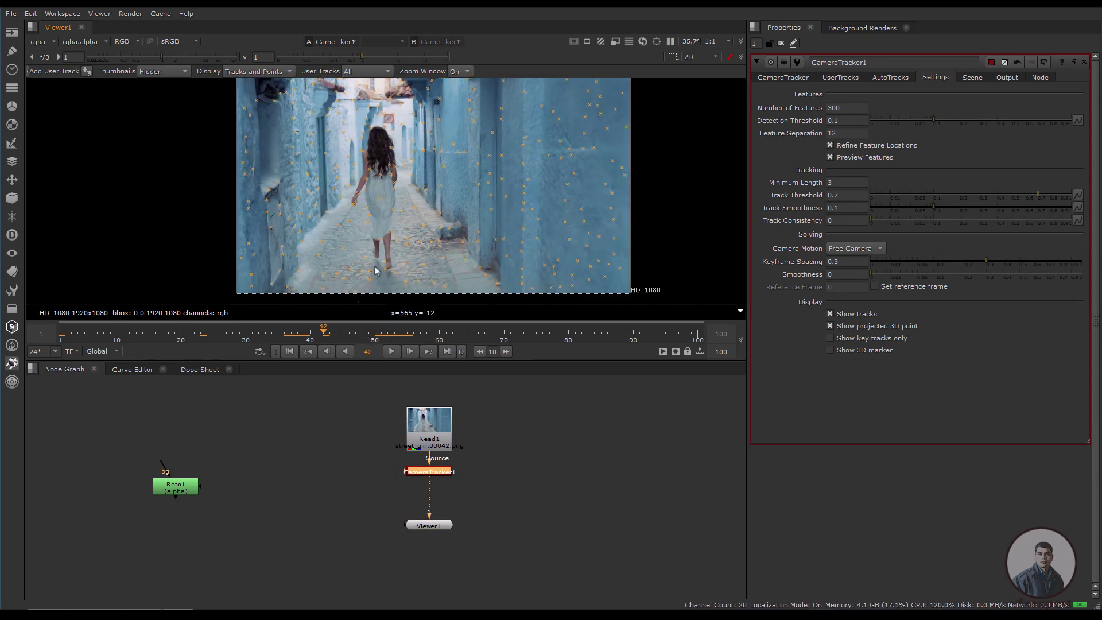
click(185, 492)
drag(324, 337, 284, 334)
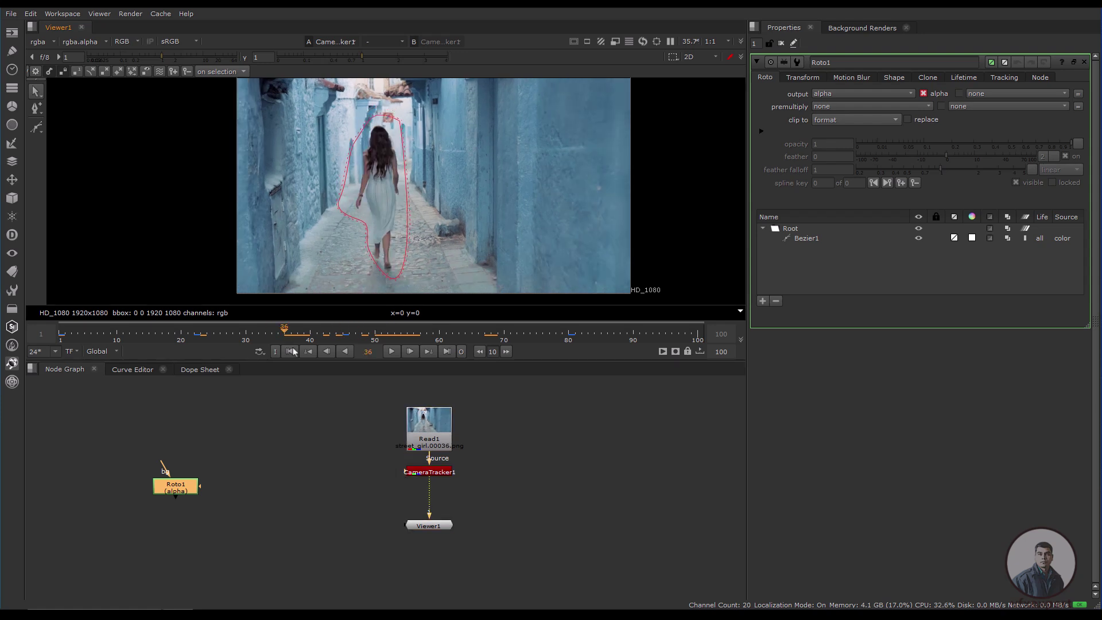
Make room in the node graph and insert the Roto1 node between Read1 and CameraTracker1
drag(434, 481, 435, 492)
drag(181, 490, 333, 480)
drag(427, 437, 428, 407)
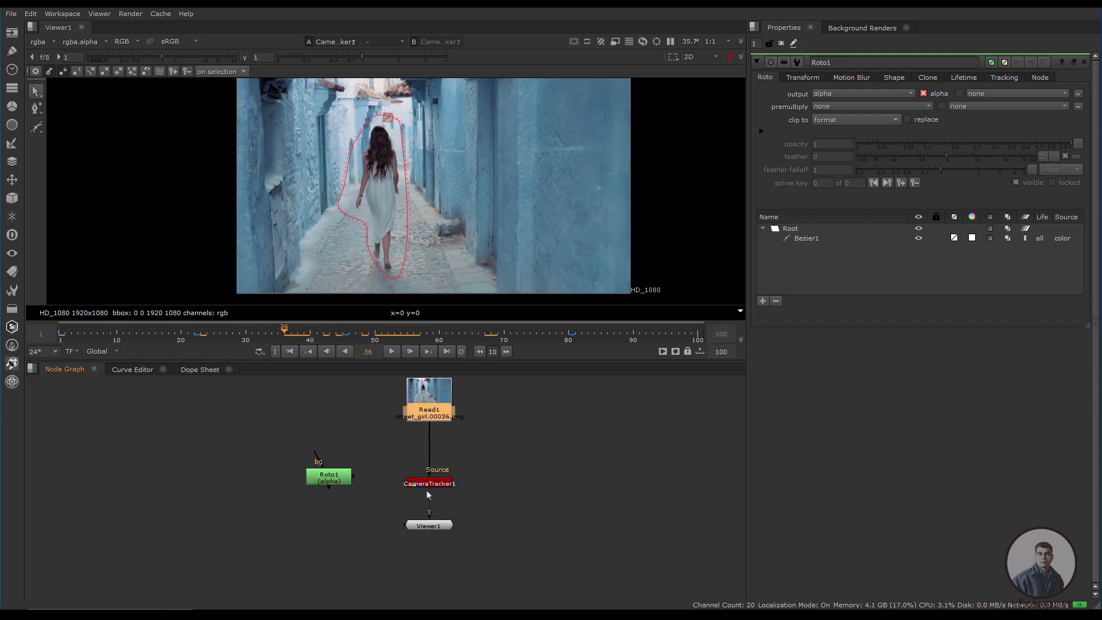
drag(335, 479, 437, 456)
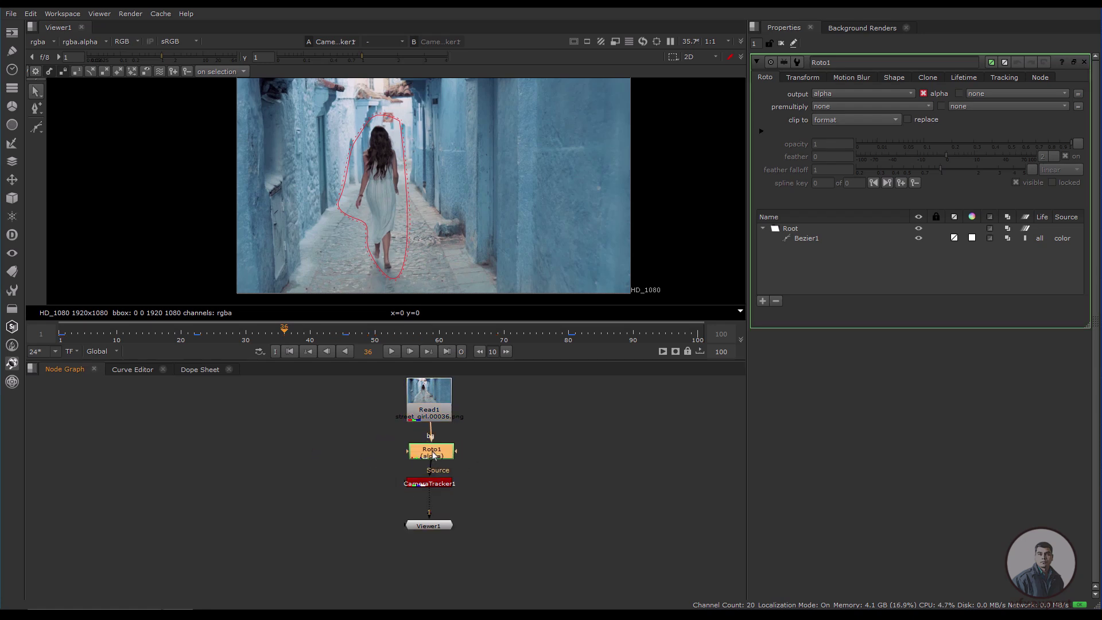
Set the CameraTracker1 mask to Source Alpha so the roto shape excludes the woman from tracking
click(432, 489)
double_click(432, 489)
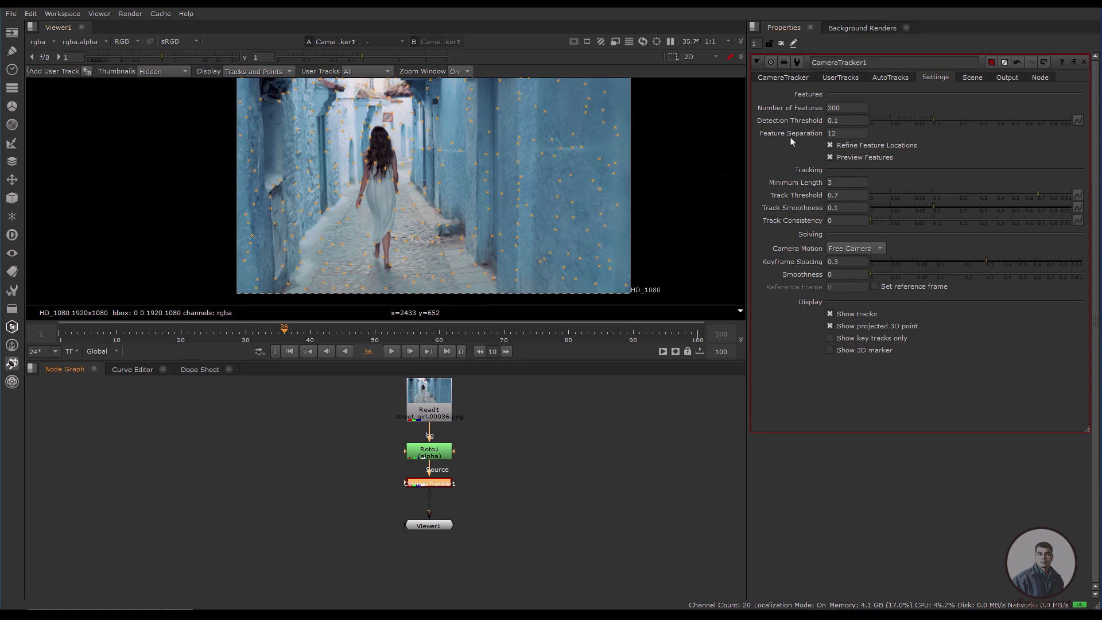
click(782, 78)
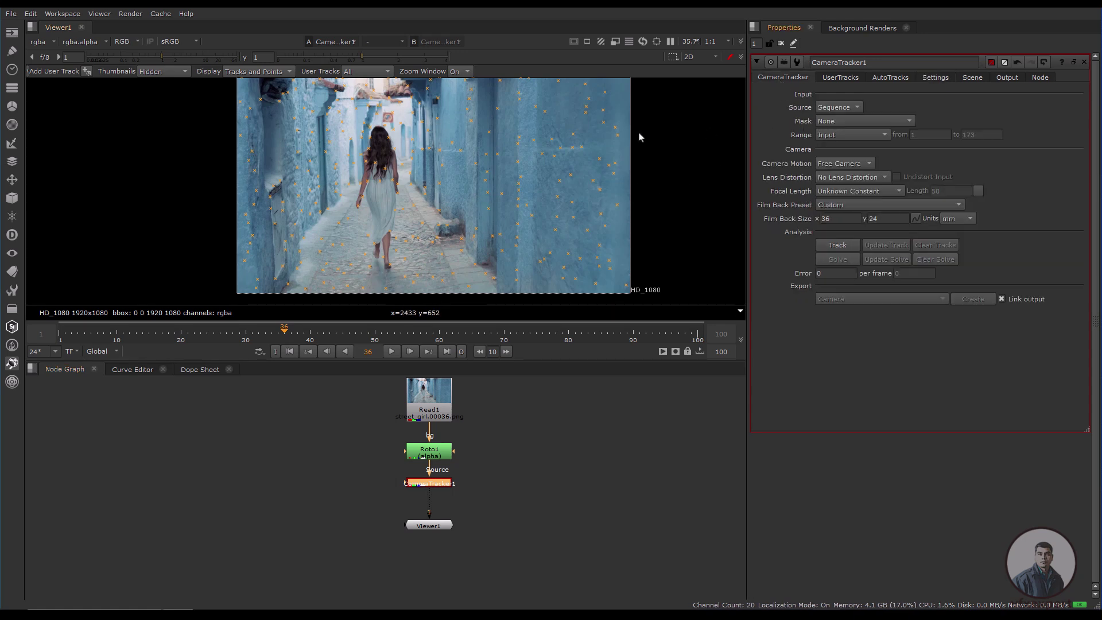
scroll(356, 182, up, 2)
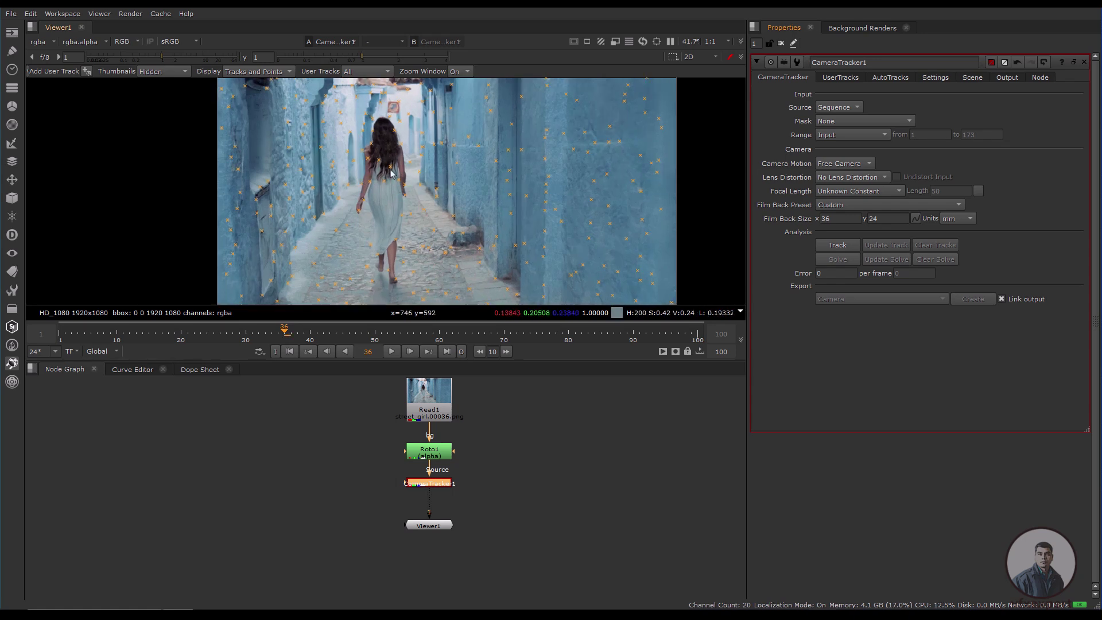
click(839, 121)
click(843, 134)
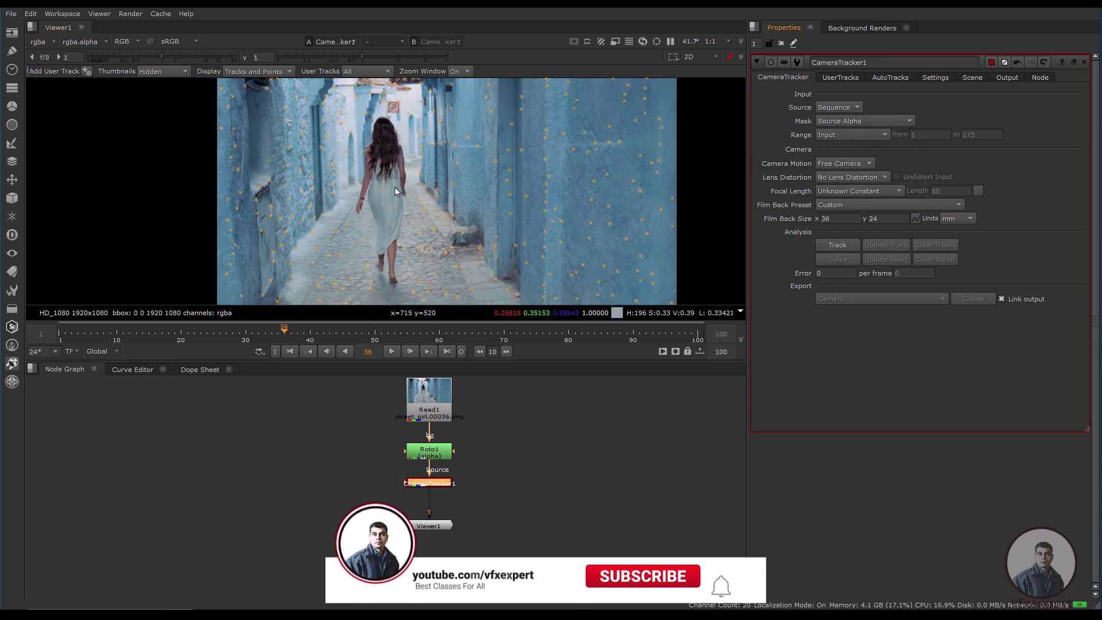
Check the masked feature points around the woman on other frames, and return to the first frame
click(348, 334)
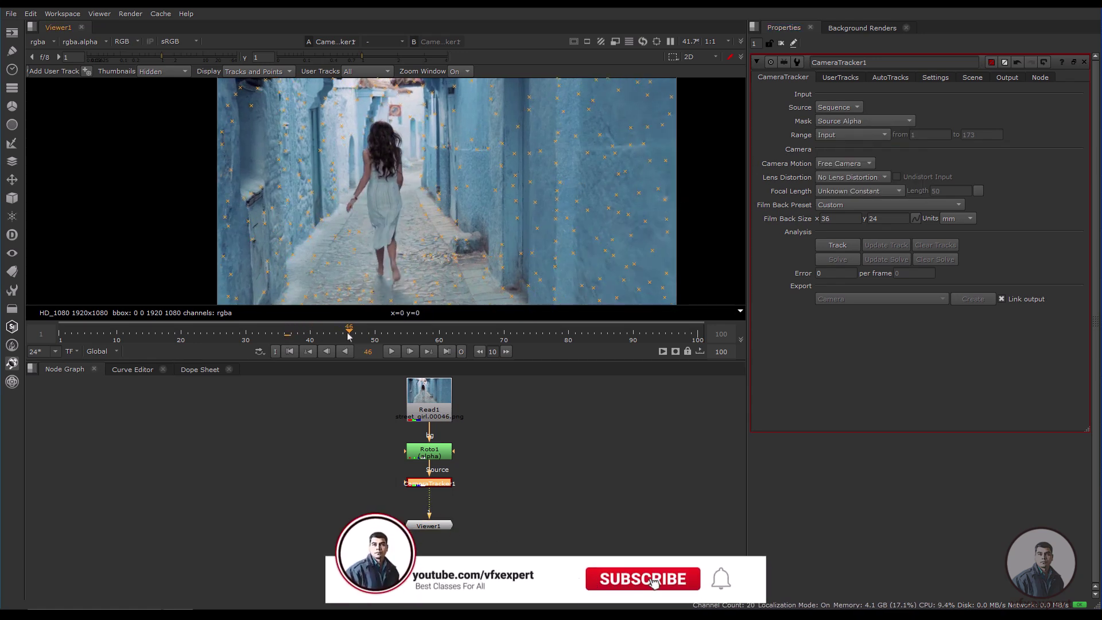
mouse_move(347, 335)
mouse_down()
mouse_move(359, 334)
mouse_move(330, 335)
mouse_up()
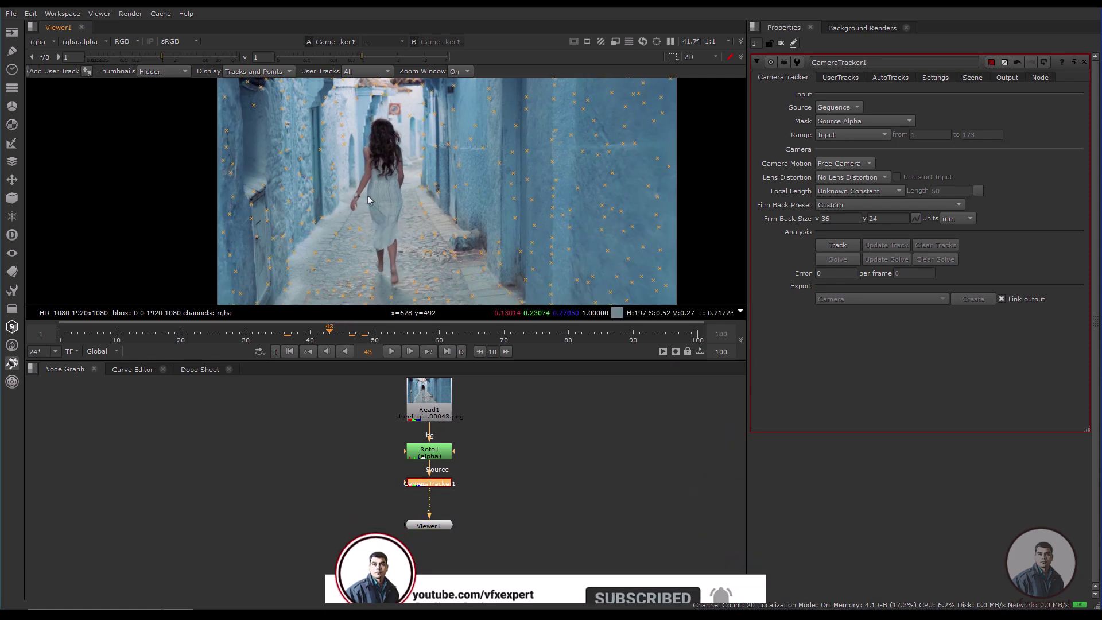
click(290, 351)
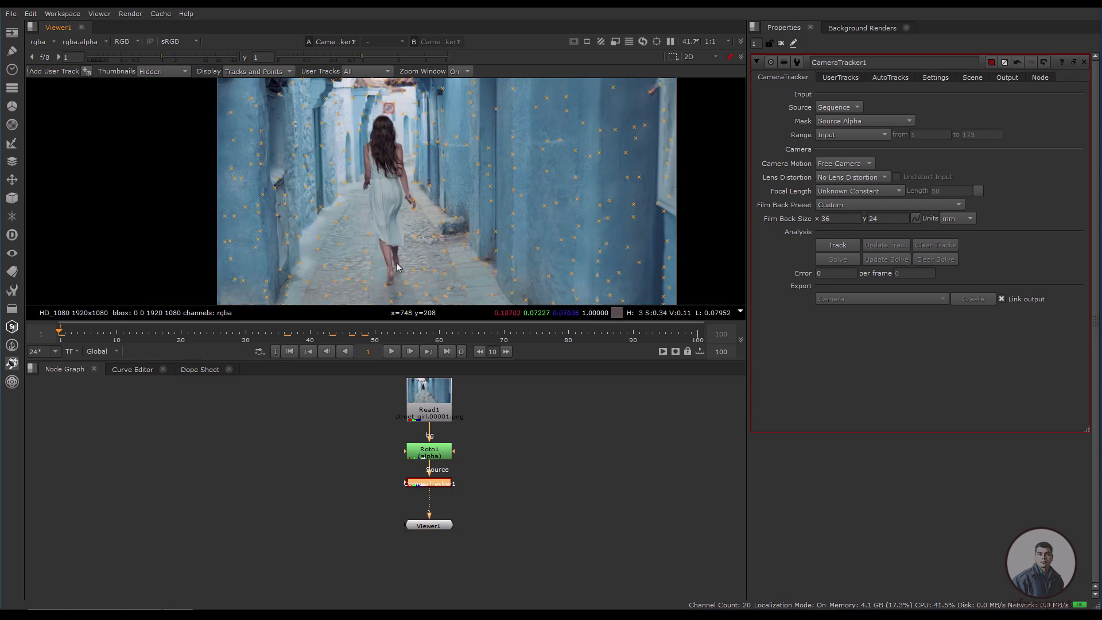
Track the full input sequence, solve the camera, and check the resulting solve error
click(828, 247)
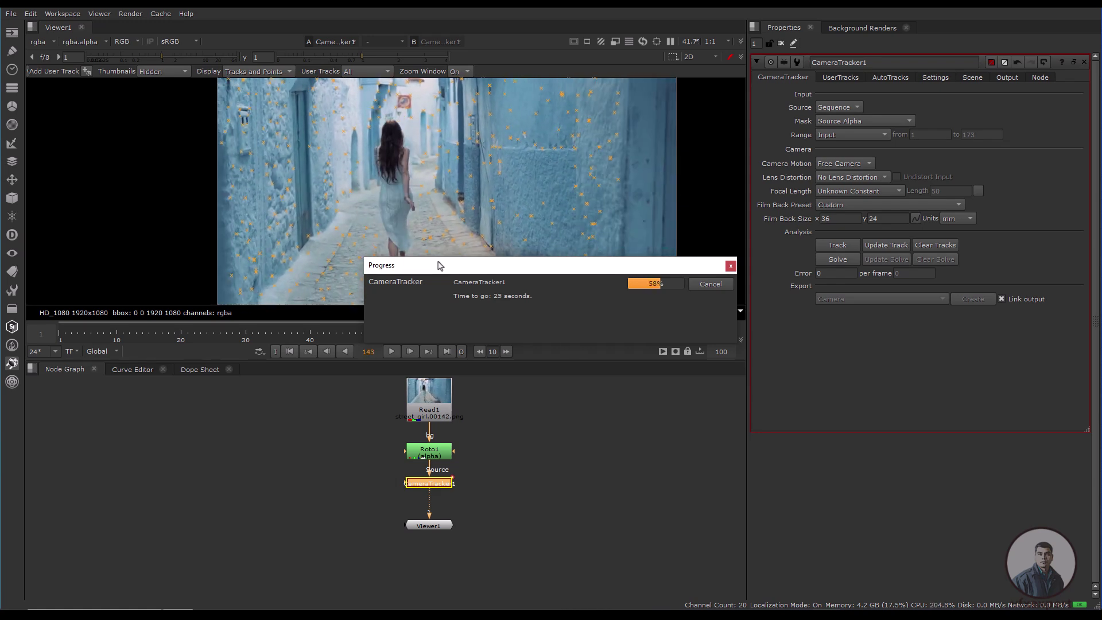
click(837, 260)
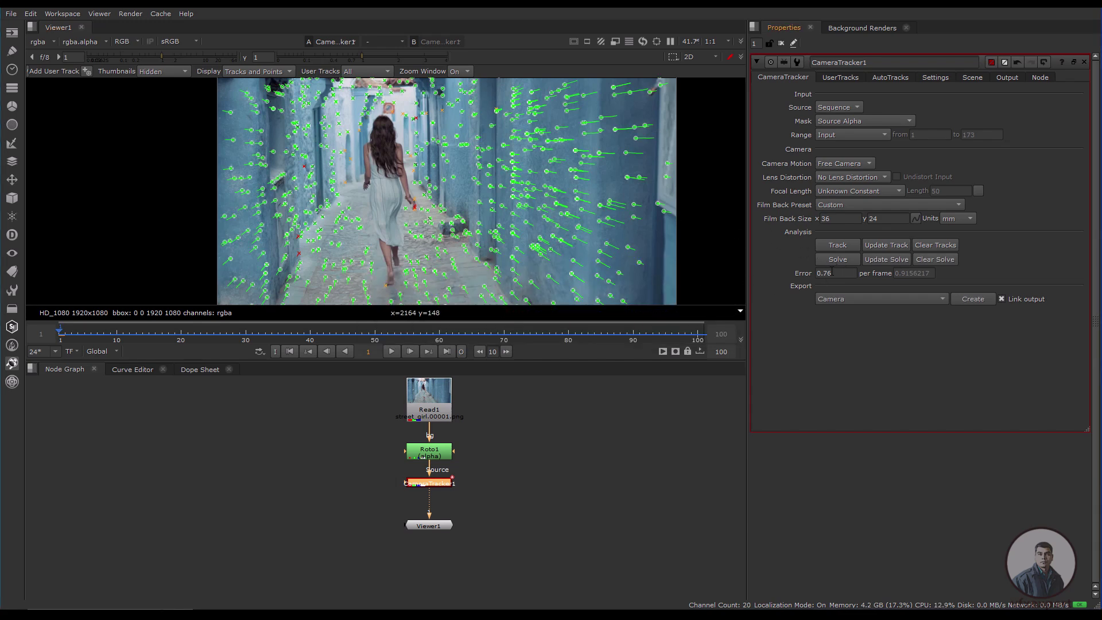
double_click(833, 272)
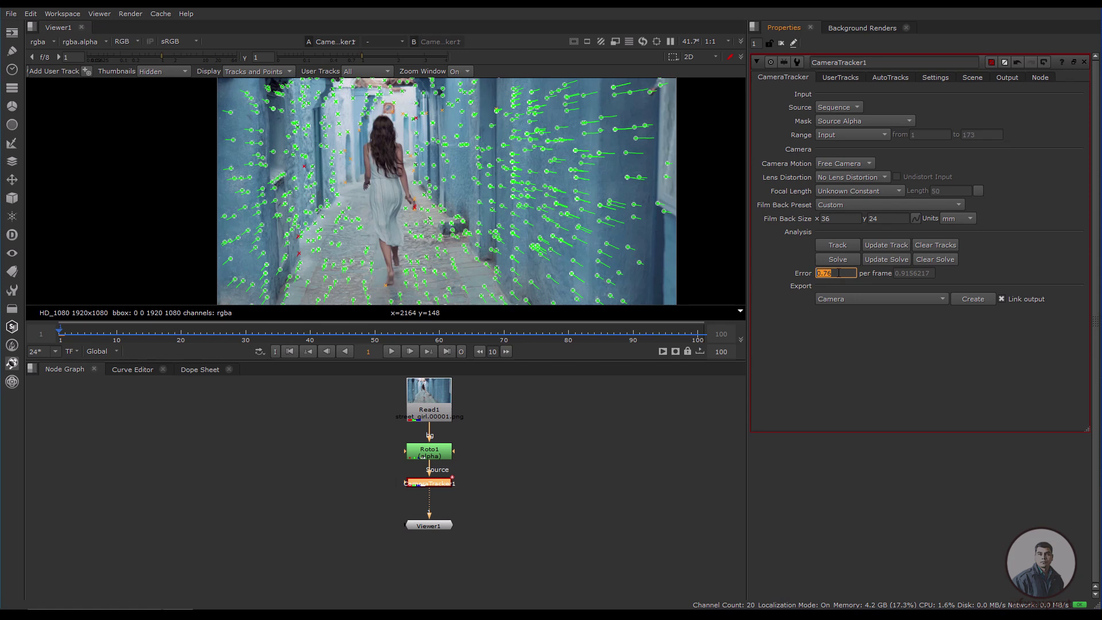
click(838, 273)
Delete the unsolved and rejected automatic tracks from the camera solve, confirming both deletions
click(890, 78)
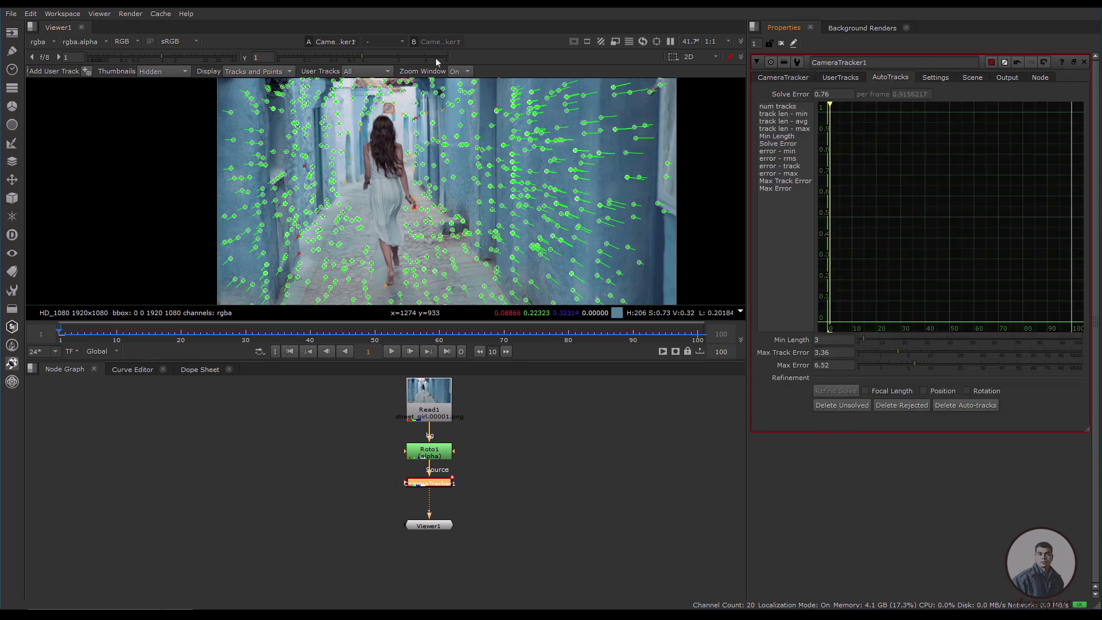
scroll(425, 127, up, 1)
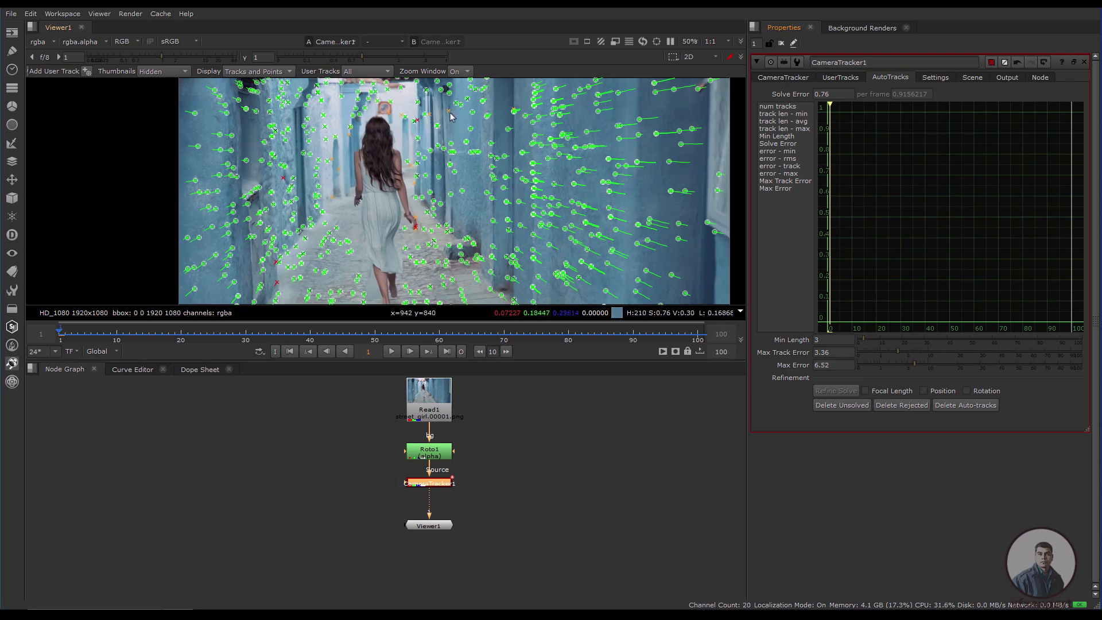
click(842, 405)
click(615, 319)
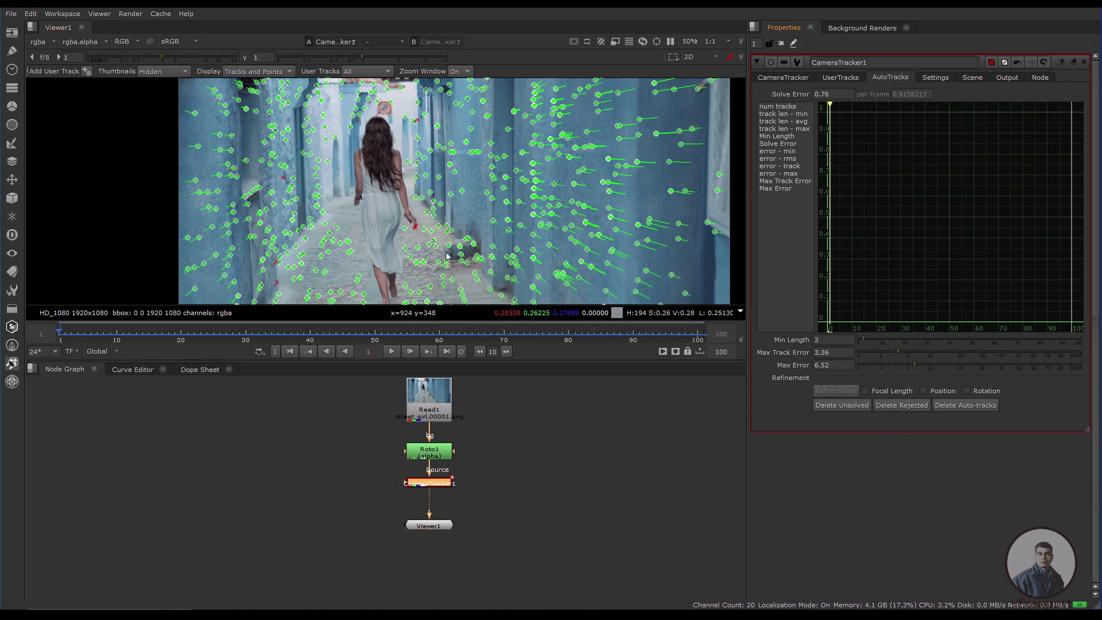
click(886, 407)
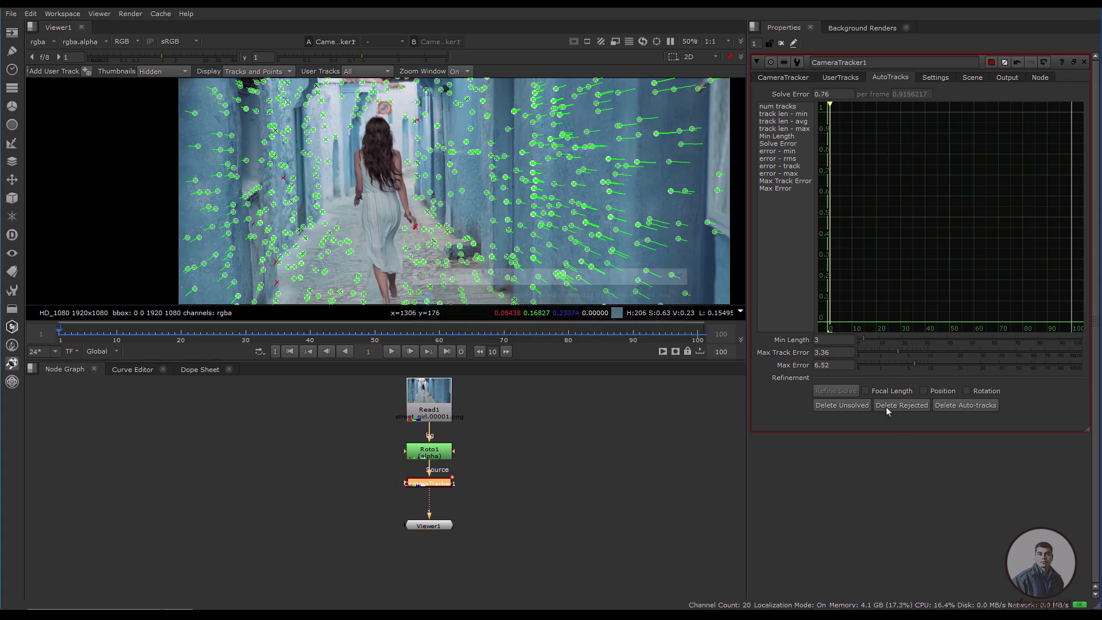
click(616, 319)
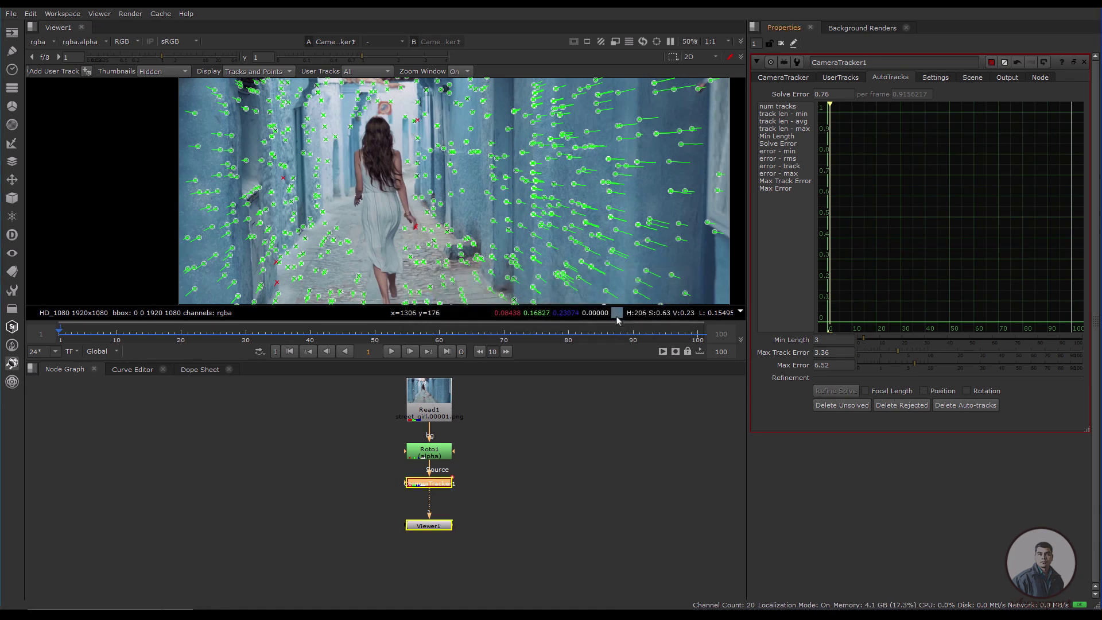
Set the auto-track thresholds to Min Length 5, Max Track Error 3 and Max Error 6
click(825, 340)
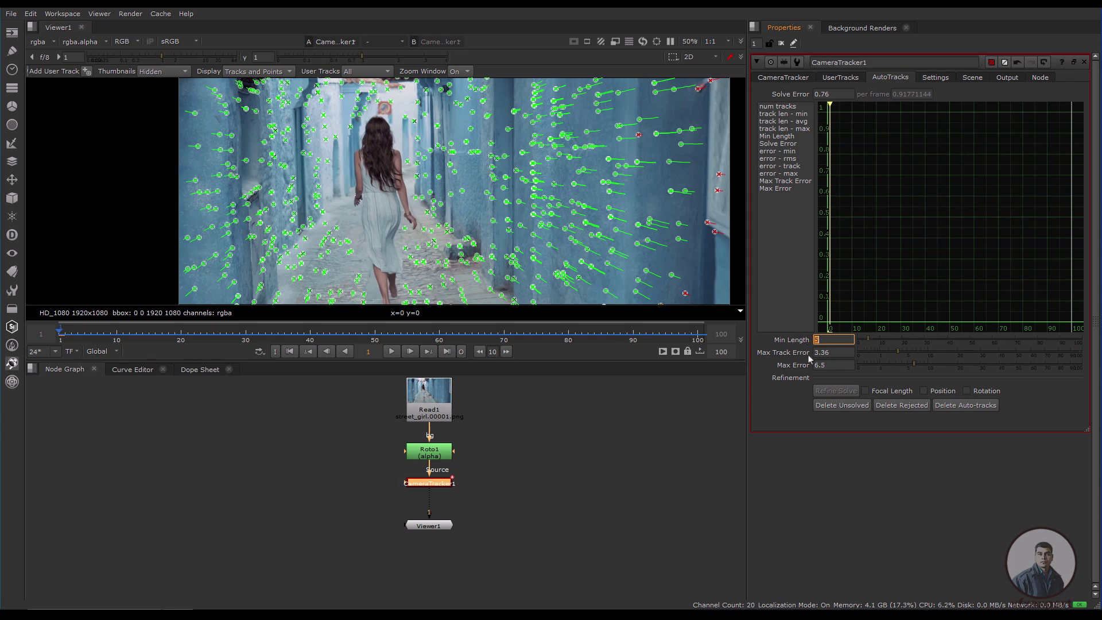
click(835, 365)
text(6)
key(Return)
double_click(832, 354)
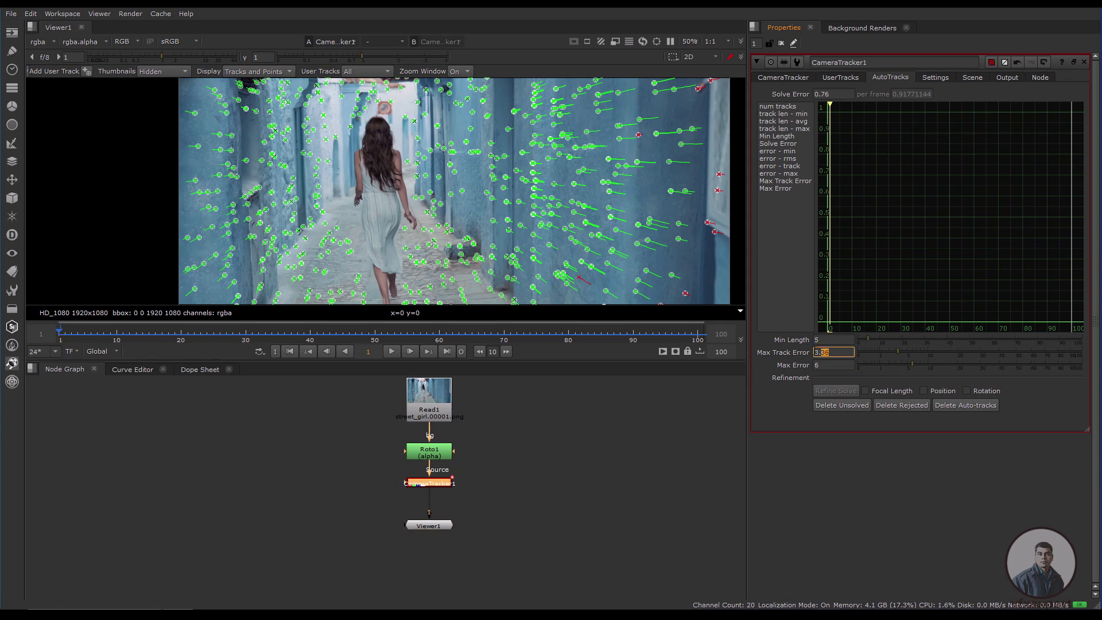
text(3)
Delete the rejected tracks with confirmation, and update the camera solve over the input frame range 1-173, checking the resulting error
click(896, 405)
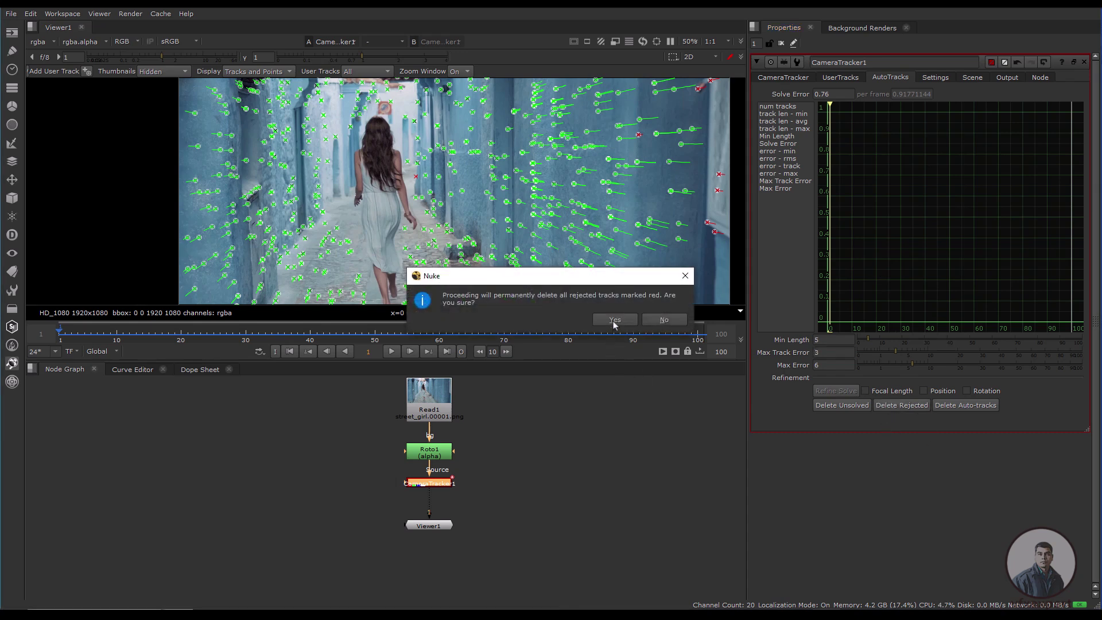
click(614, 320)
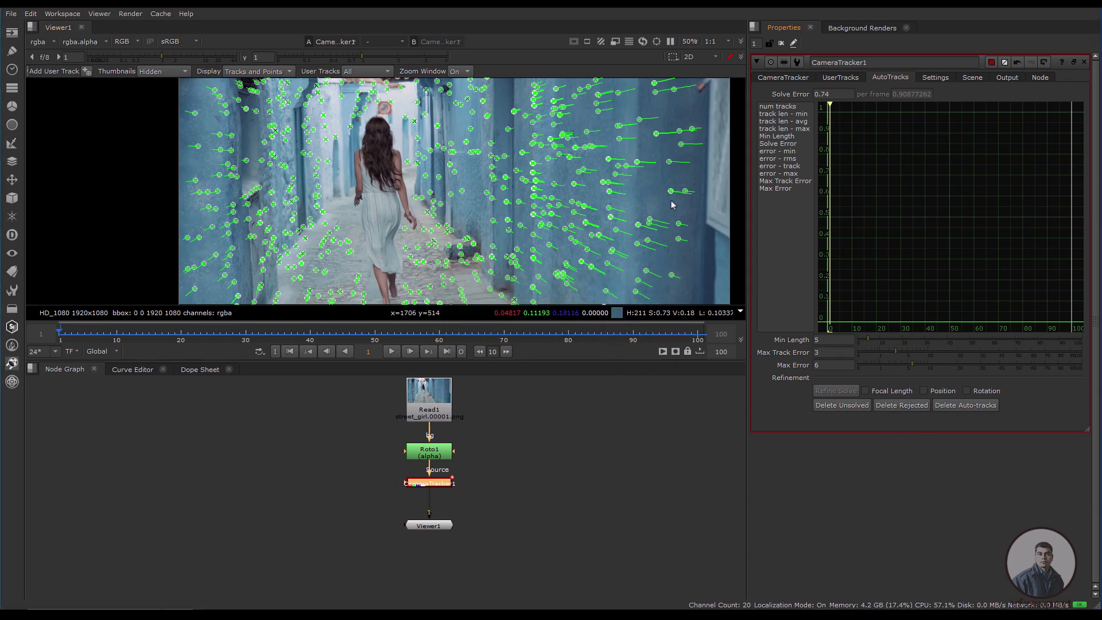
click(780, 77)
click(878, 261)
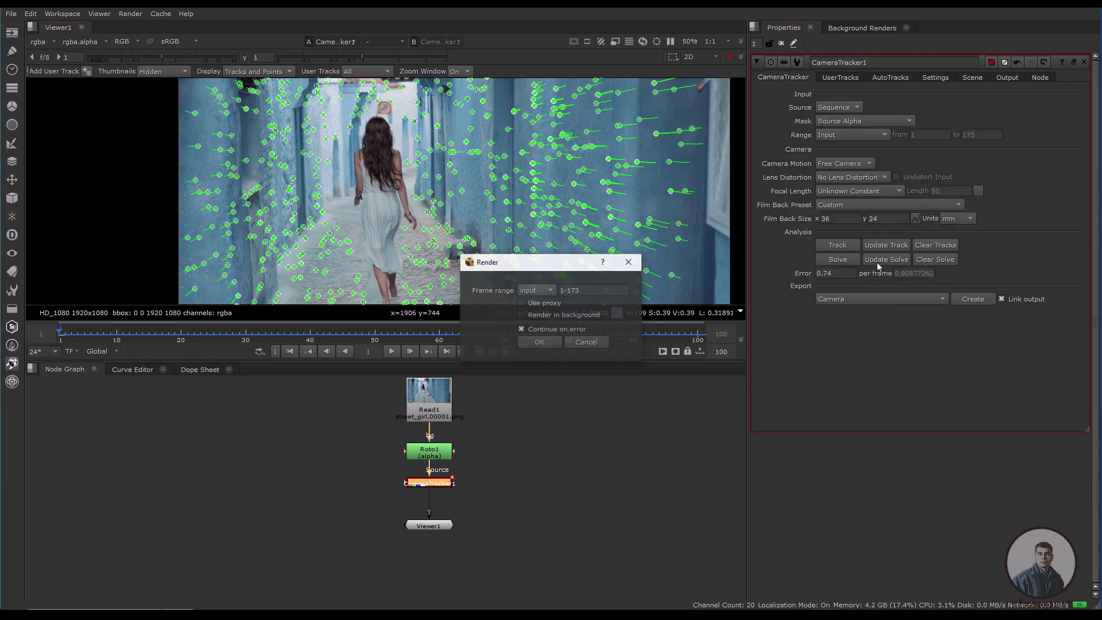
click(539, 342)
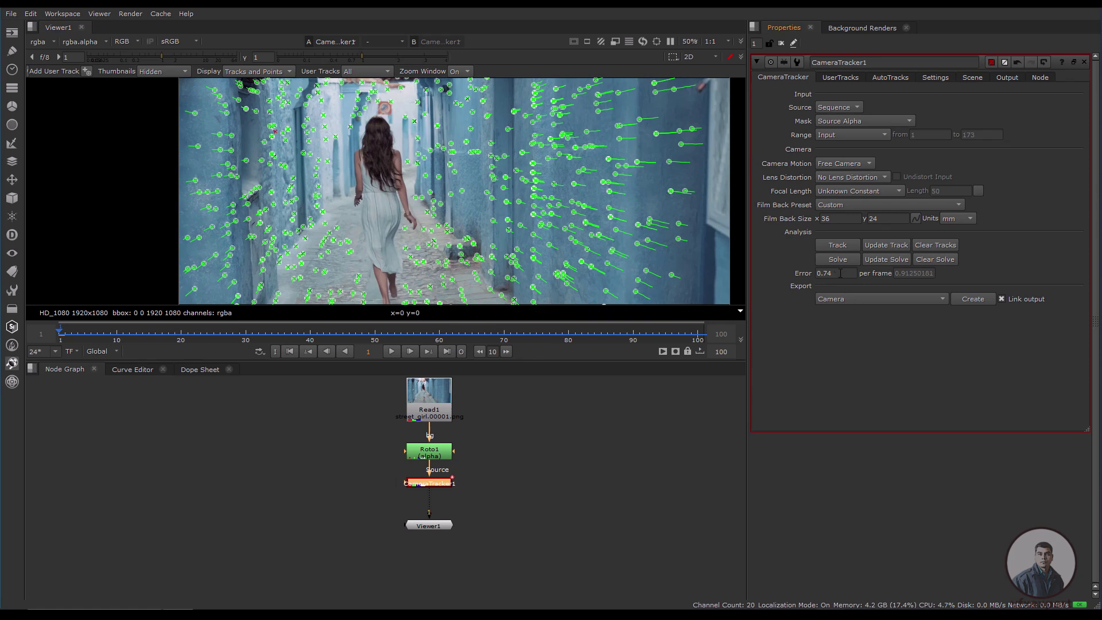
drag(854, 273, 791, 279)
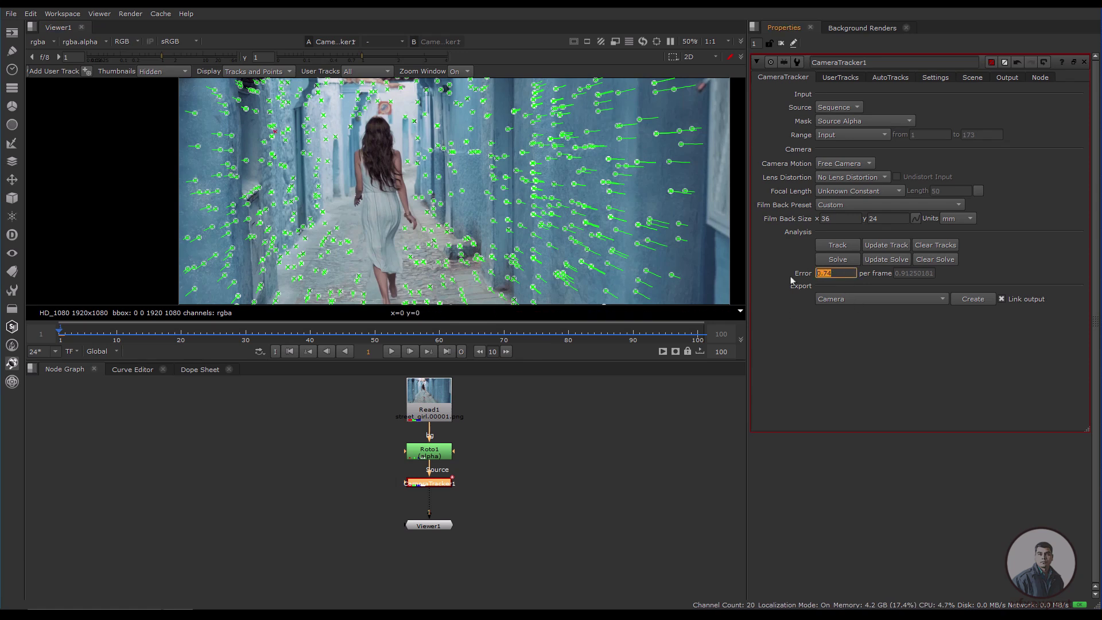
click(836, 278)
scroll(555, 256, down, 2)
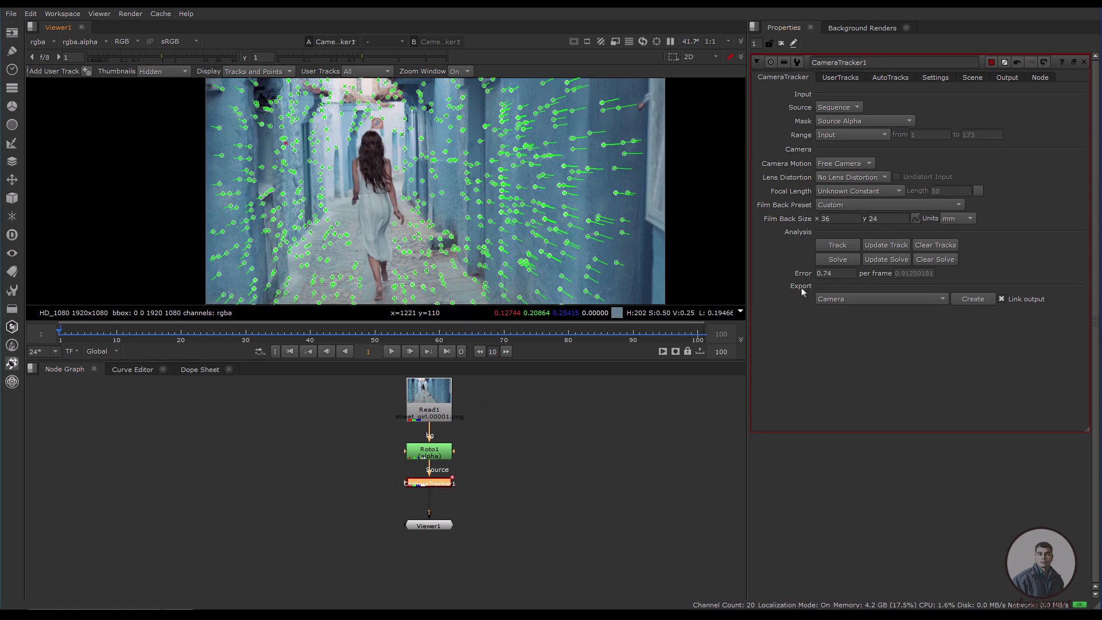
Export the solve as a linked Scene and move the point cloud node clear of the Viewer node
click(866, 301)
click(848, 334)
click(973, 299)
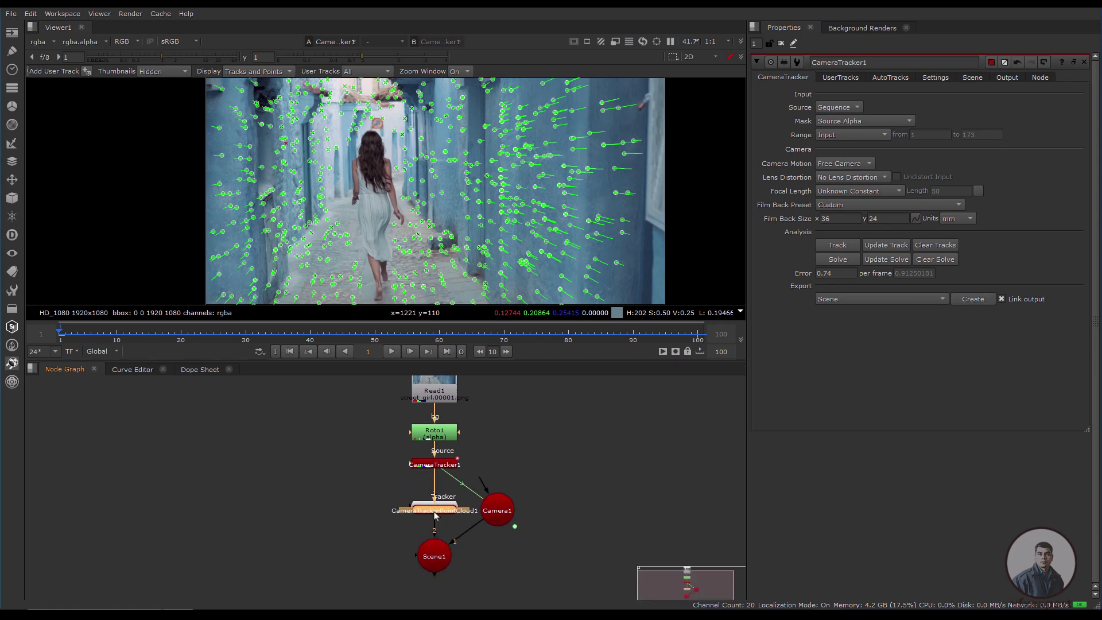
drag(435, 515, 390, 514)
Display Scene1 in the viewer and examine the point cloud and solved camera from several angles against the ground grid
click(444, 562)
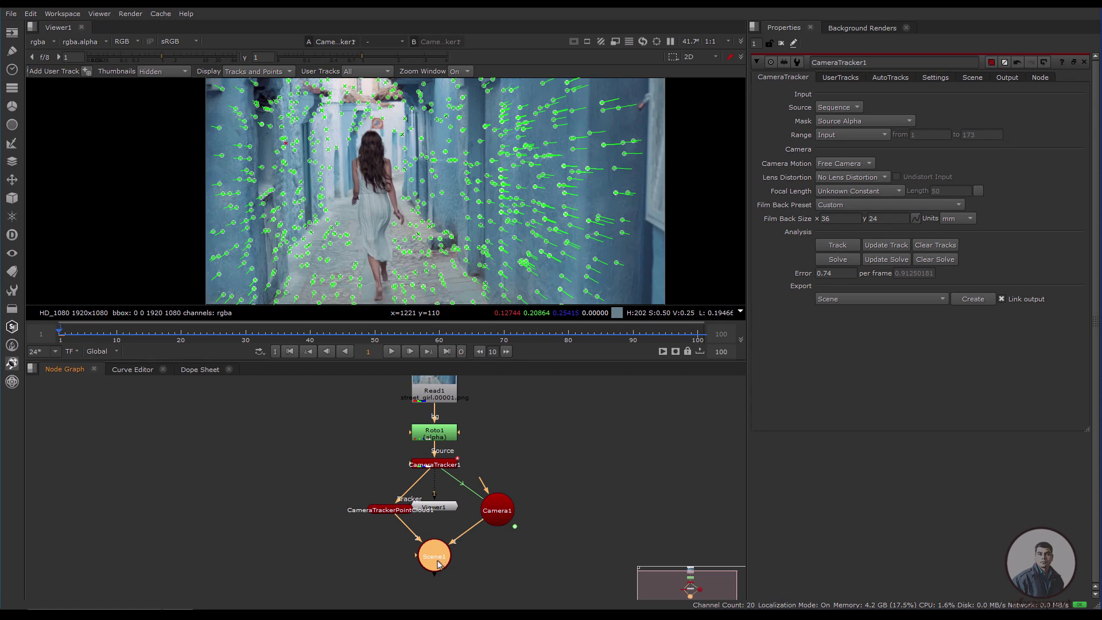
key(1)
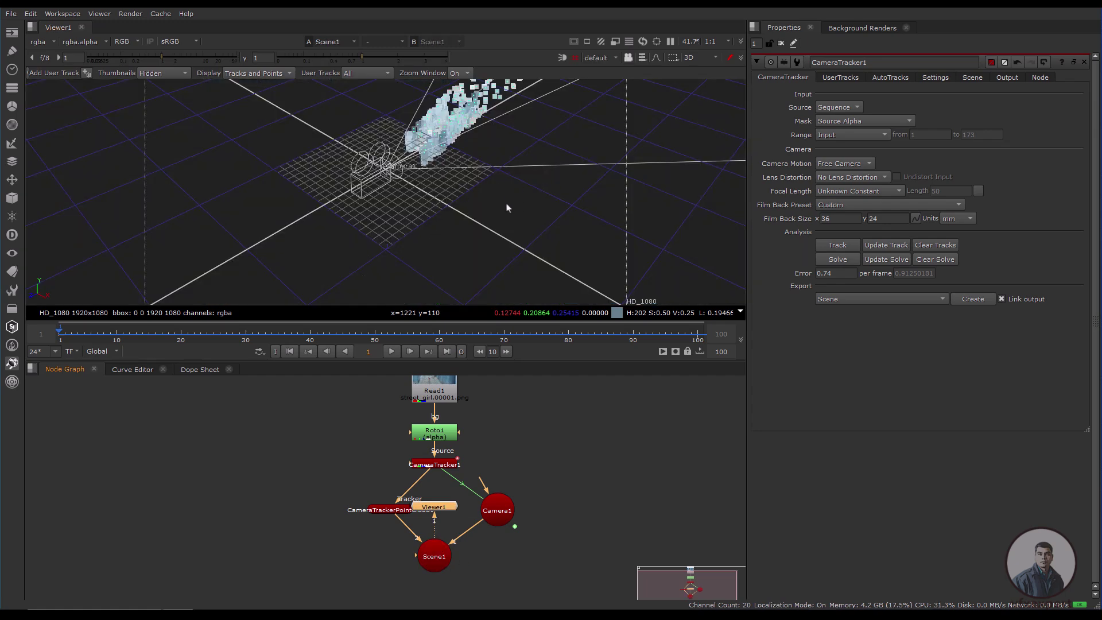
ctrl+drag(482, 222, 403, 247)
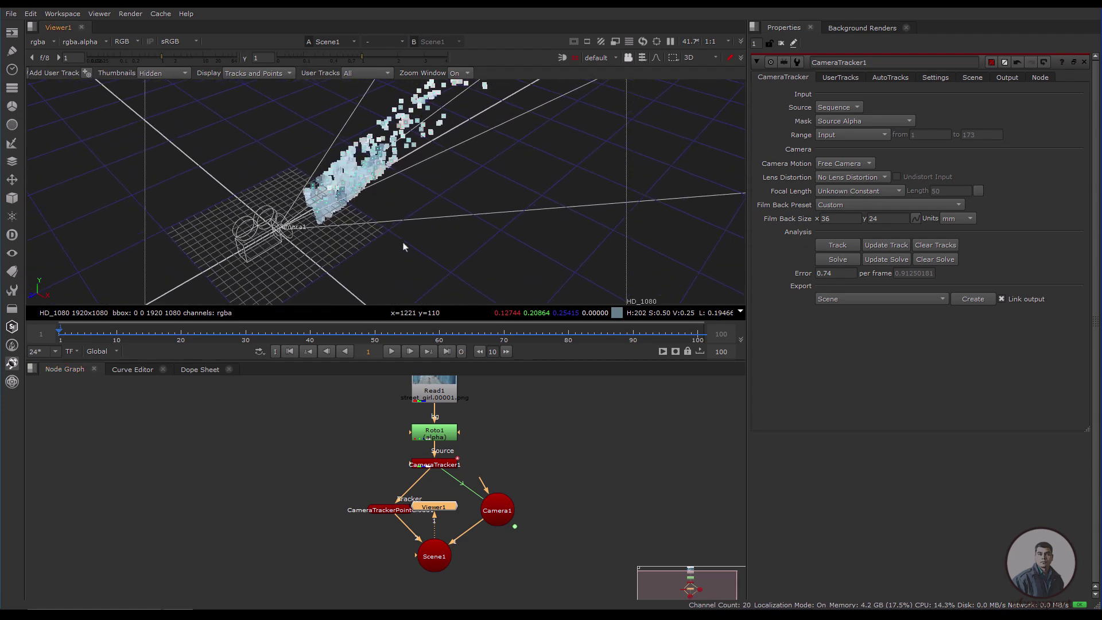
ctrl+drag(322, 262, 448, 200)
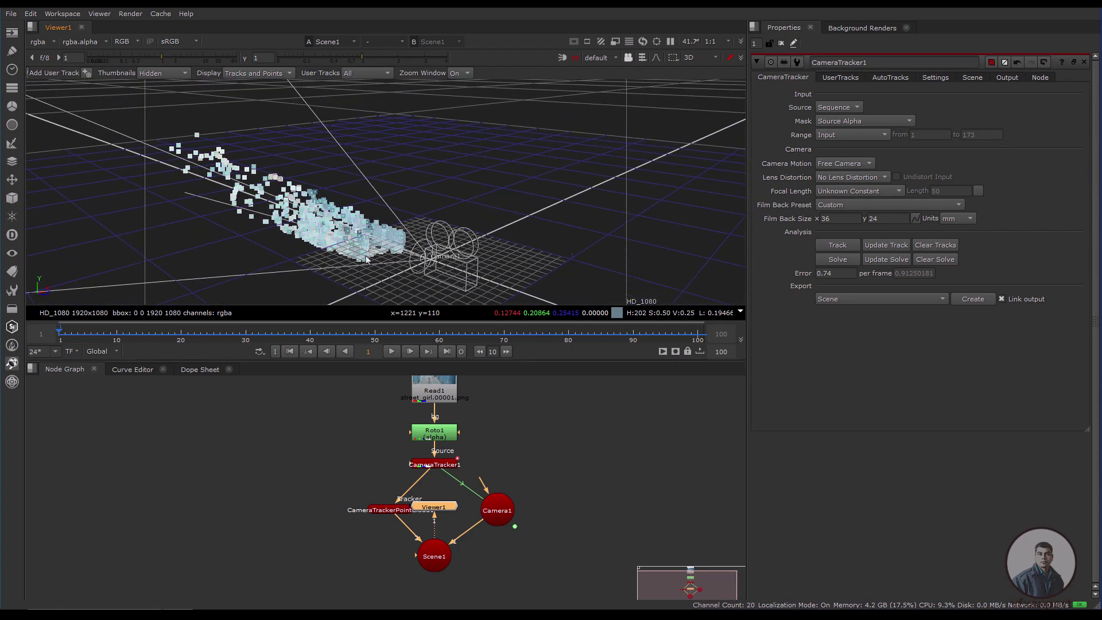
scroll(367, 259, down, 4)
scroll(367, 259, up, 5)
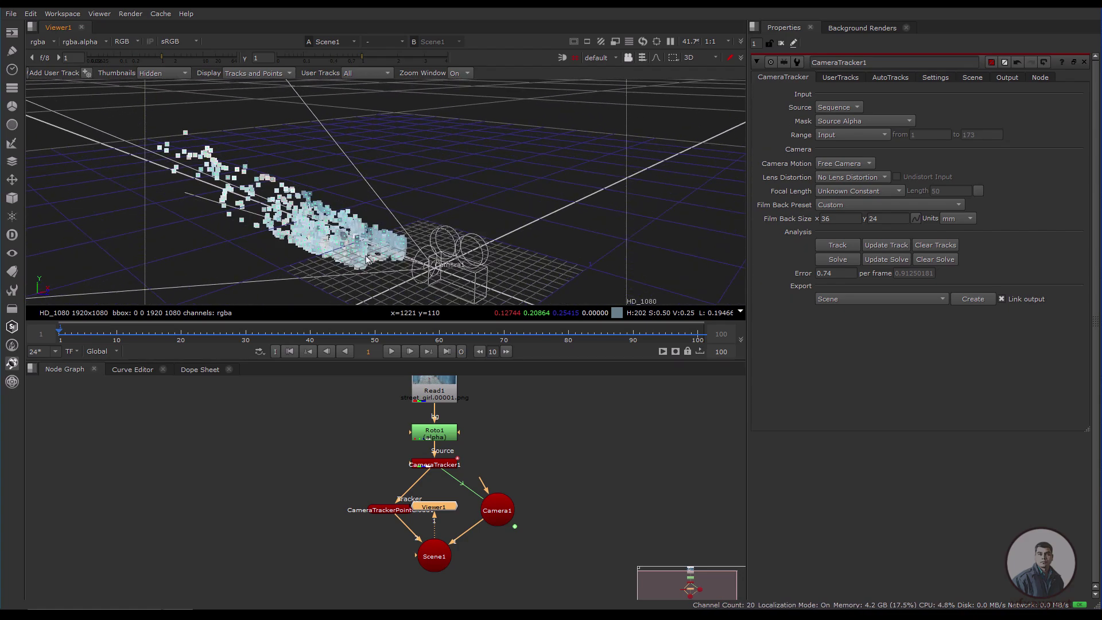
scroll(528, 210, down, 2)
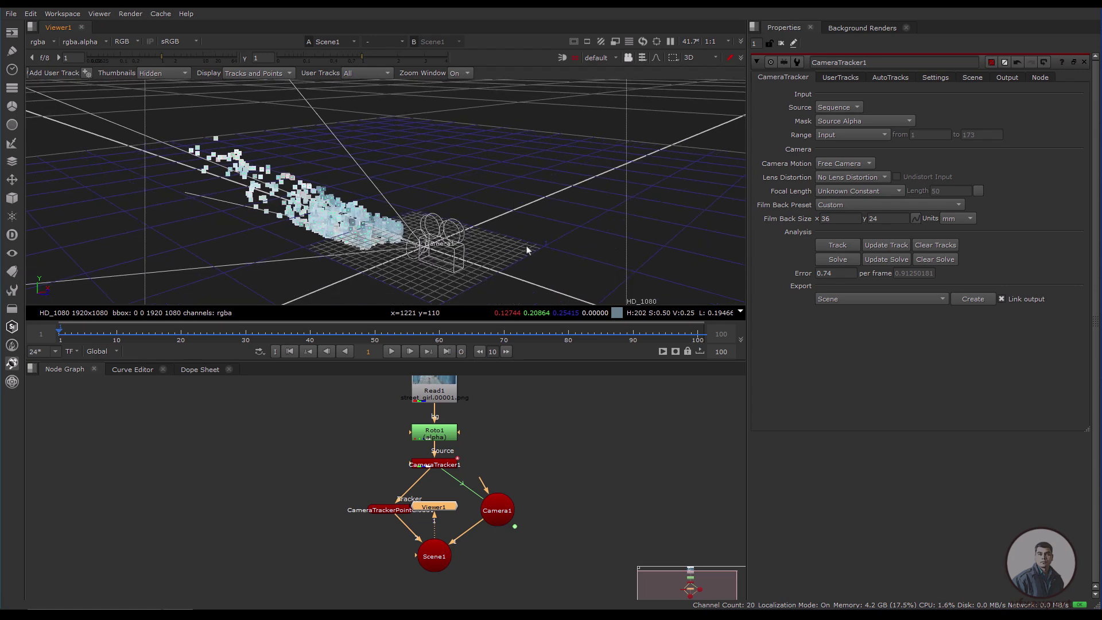
ctrl+drag(528, 243, 481, 295)
Display CameraTracker1 at frame 50 and set the ground plane origin to a tracked point on the street beside the woman's feet
click(428, 466)
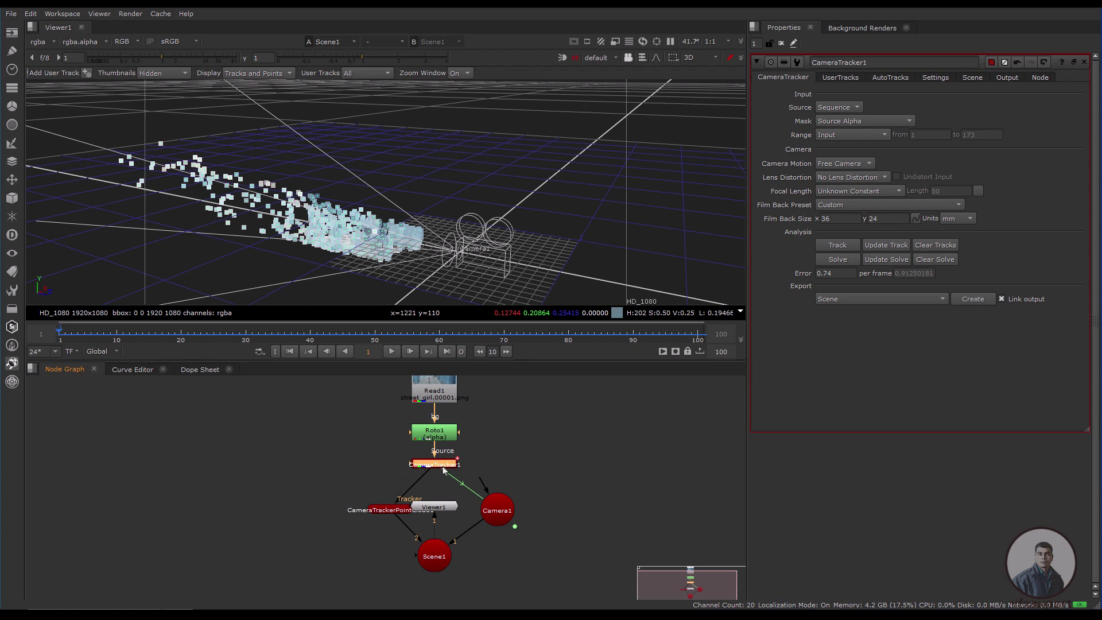
key(1)
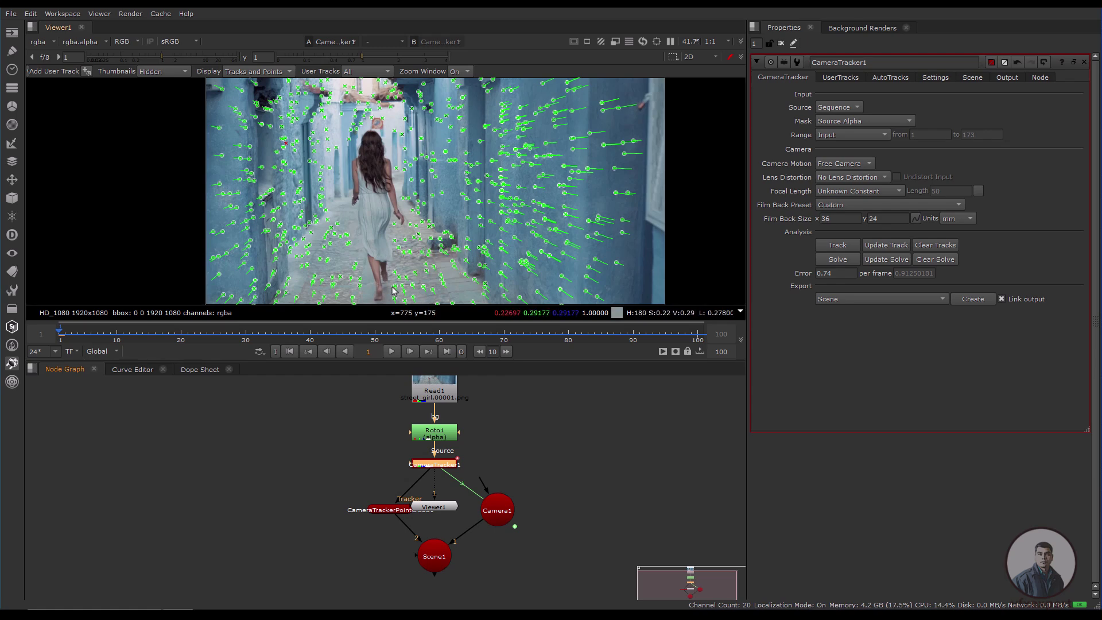
drag(324, 332, 375, 330)
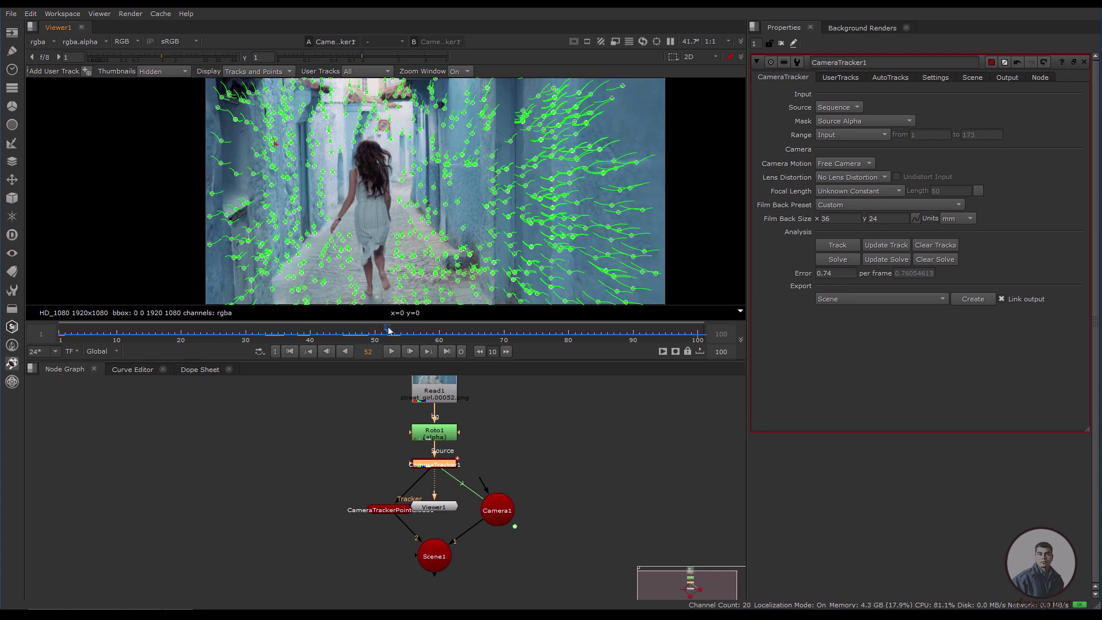
scroll(475, 220, up, 2)
scroll(488, 240, up, 1)
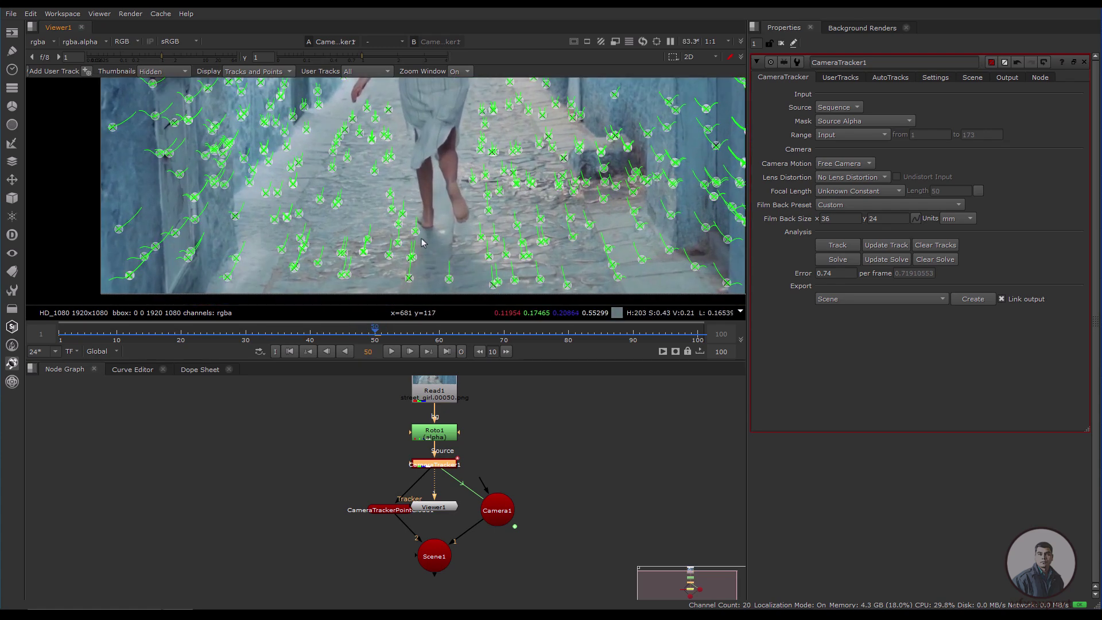
right_click(403, 215)
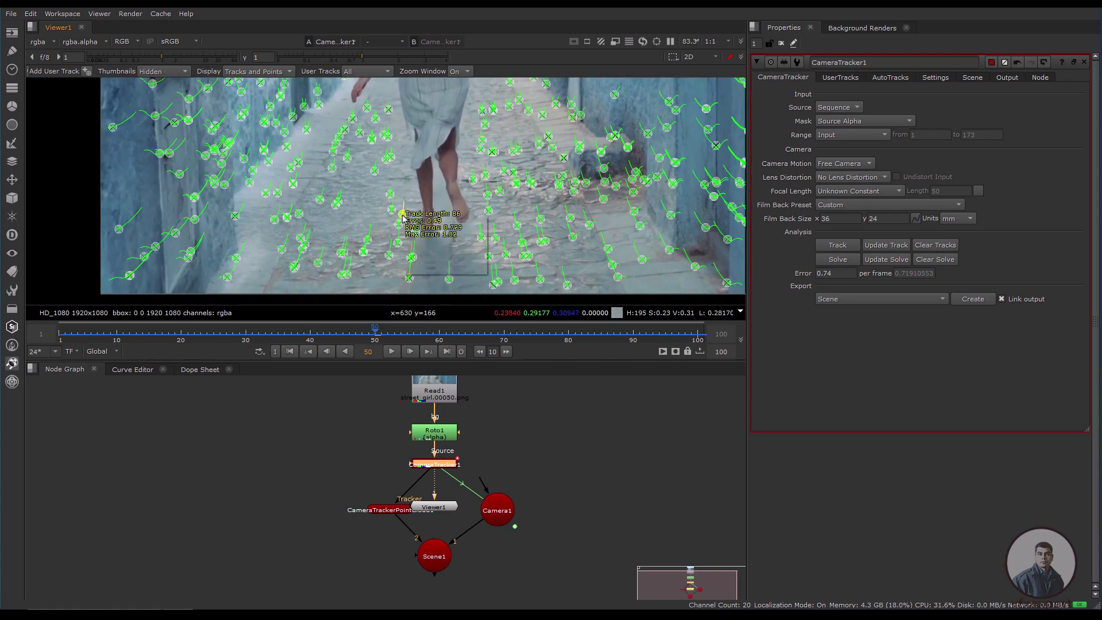
mouse_move(451, 260)
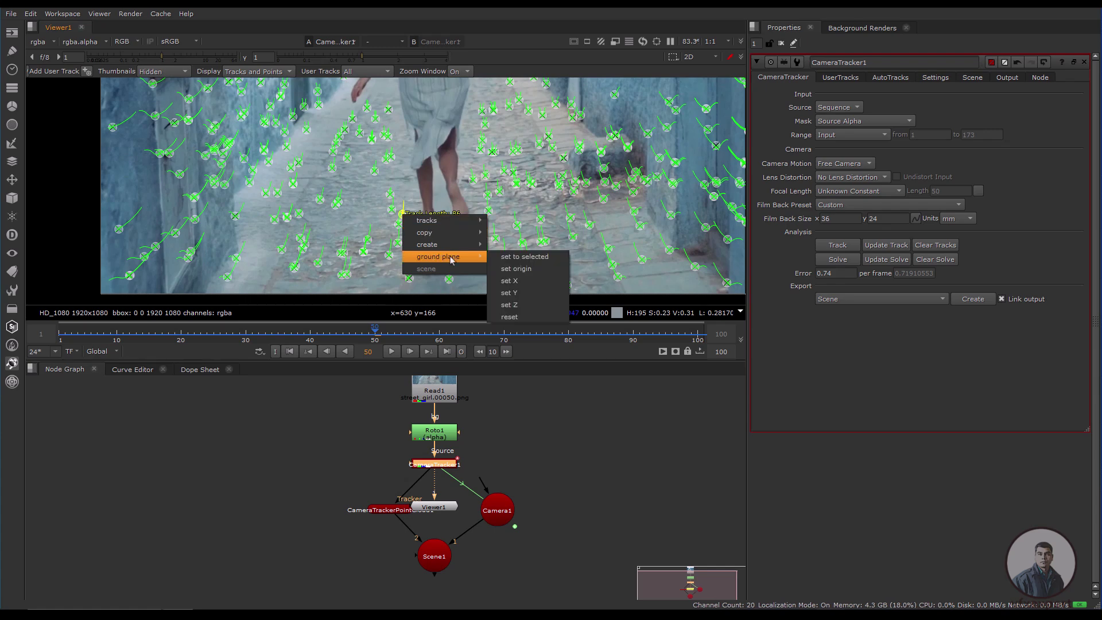
click(525, 274)
Display Scene1 in the 3D viewer and open its properties to check where the point cloud sits on the grid
click(432, 564)
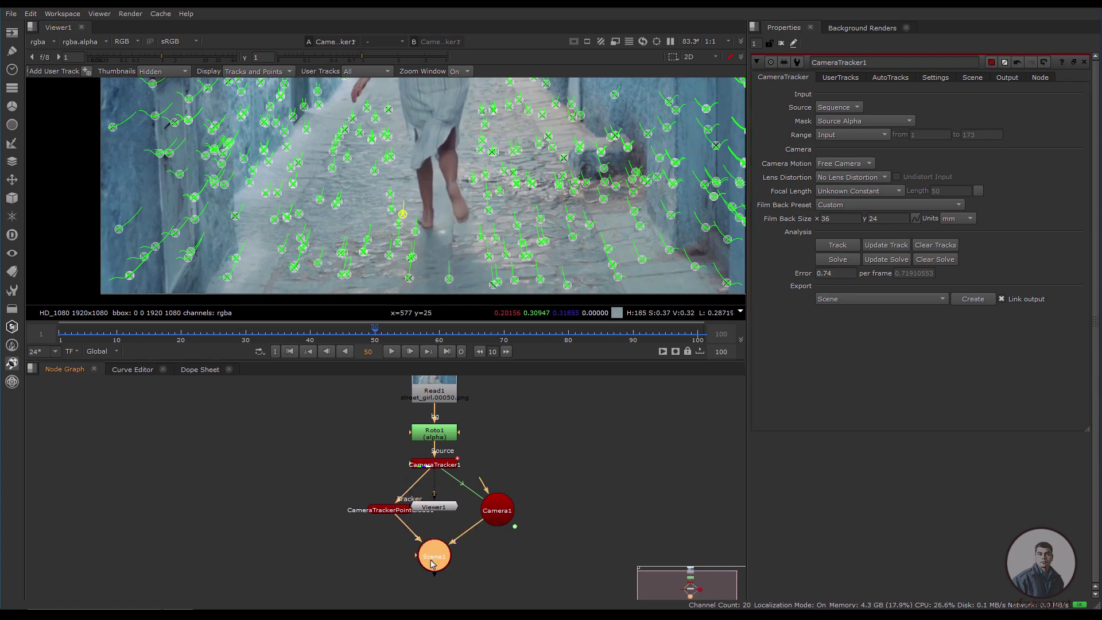
key(1)
double_click(432, 564)
scroll(519, 275, down, 2)
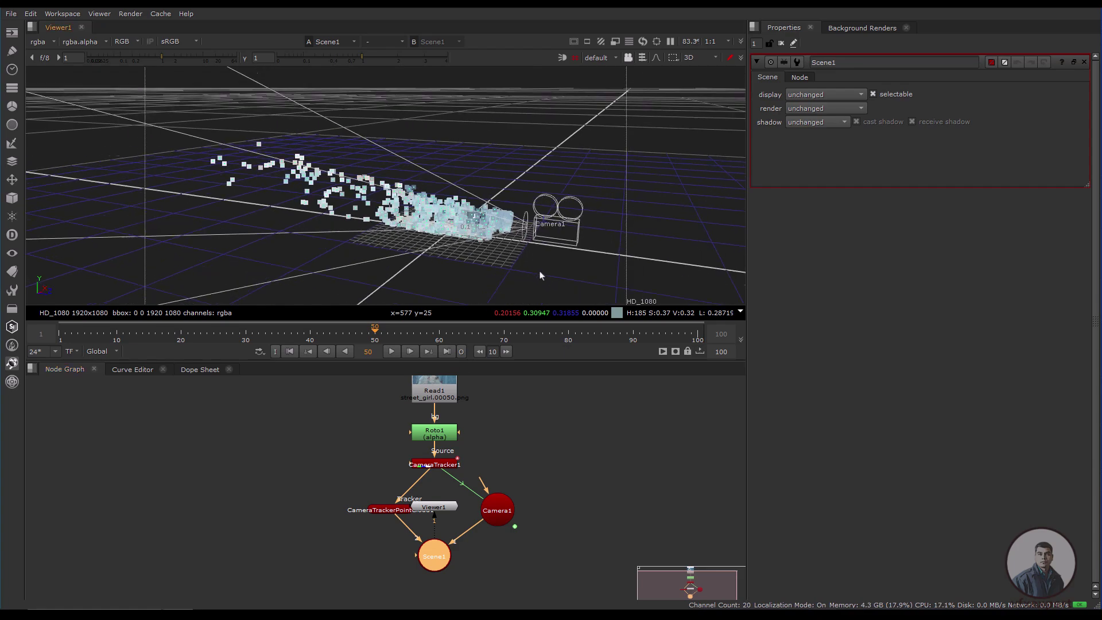
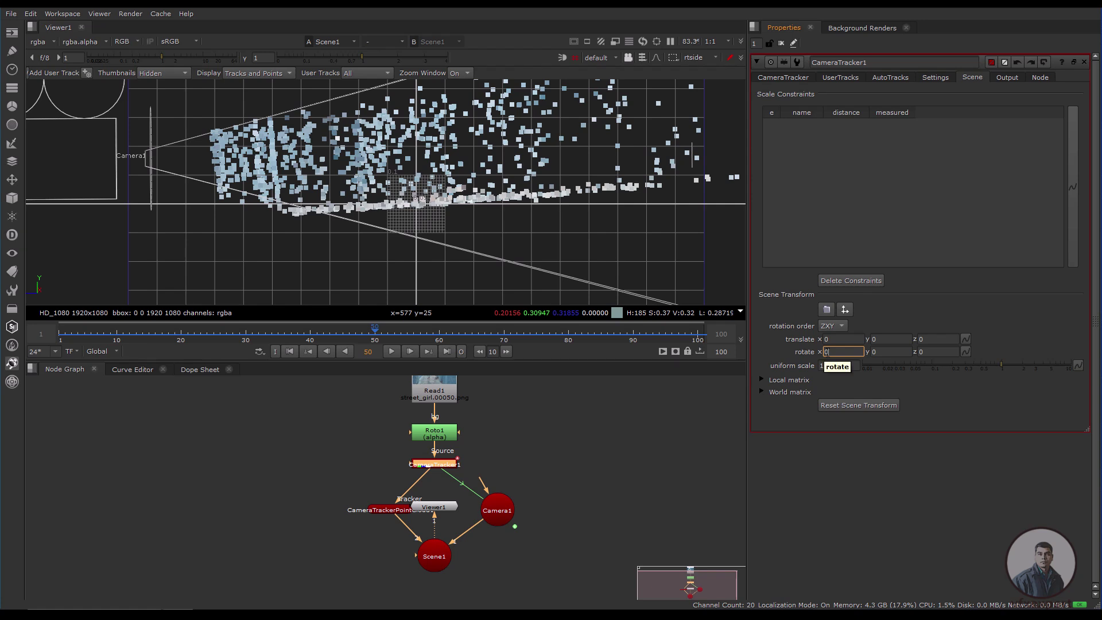
Set the CameraTracker1 scene transform's X rotation to -4 to level the street points with the ground grid
key(Down)
key(Down)
key(Down)
key(Down)
key(Down)
key(Down)
key(Down)
key(Down)
key(Down)
key(Down)
key(Down)
key(Down)
key(Down)
key(Down)
key(Down)
key(Down)
key(Down)
key(Down)
key(Down)
key(Down)
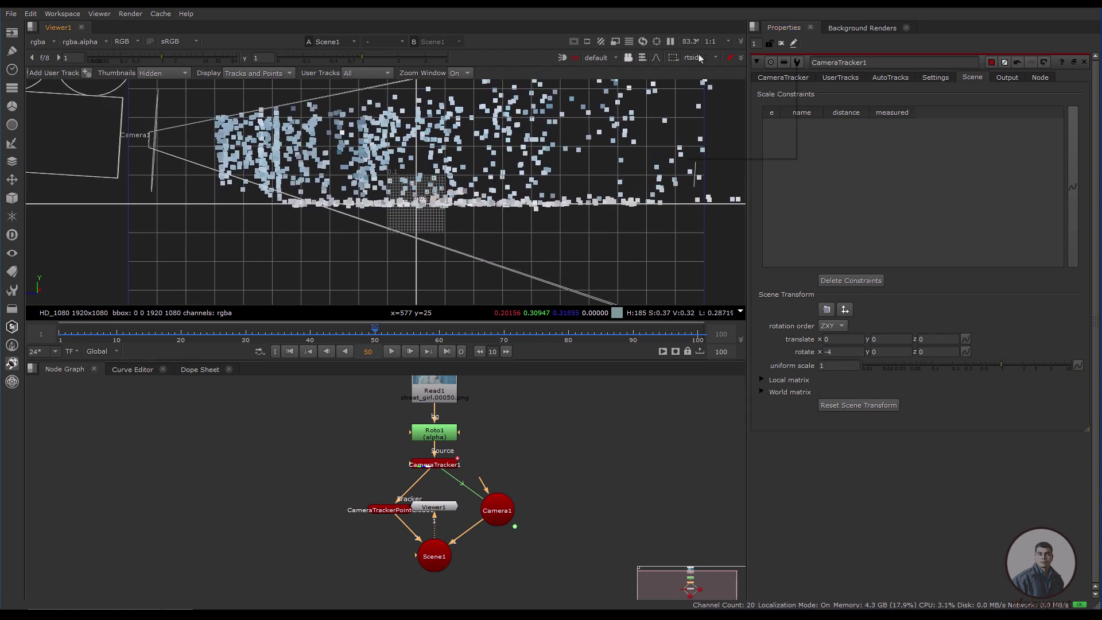
Return the viewer from the side view to 3D and inspect how the point cloud aligns with the ground grid
click(700, 57)
click(710, 79)
ctrl+drag(491, 245, 337, 255)
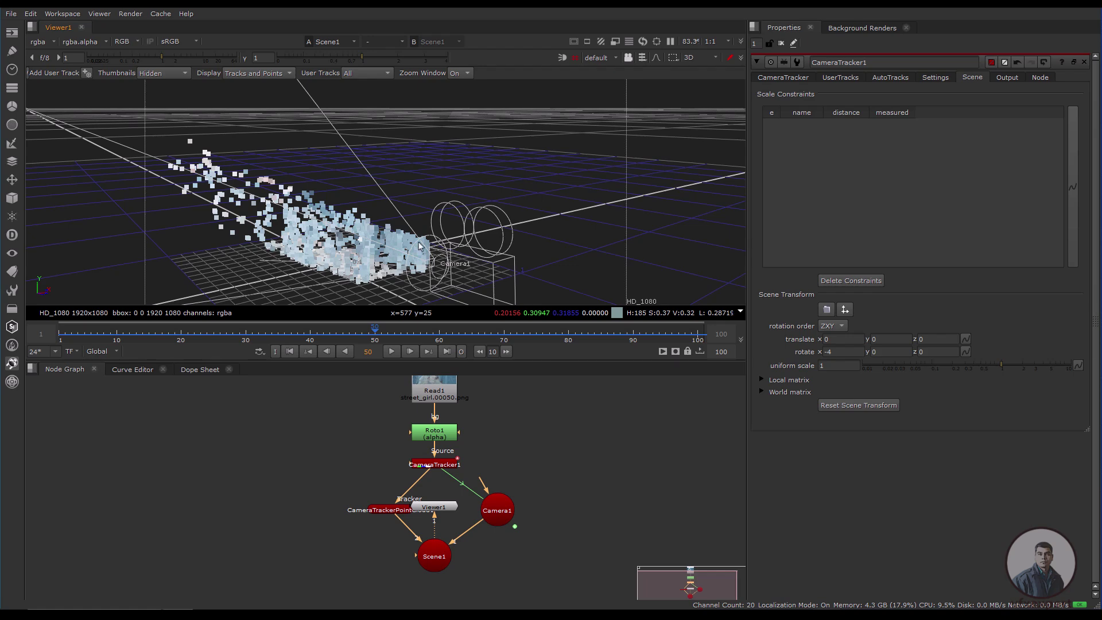
scroll(397, 235, down, 2)
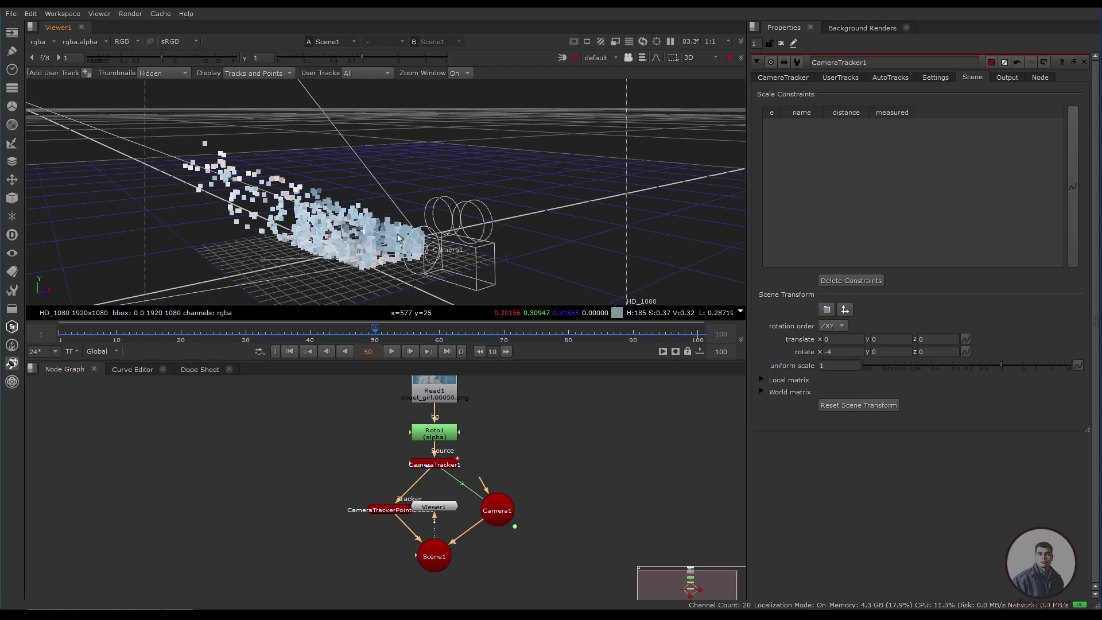
ctrl+drag(393, 259, 411, 246)
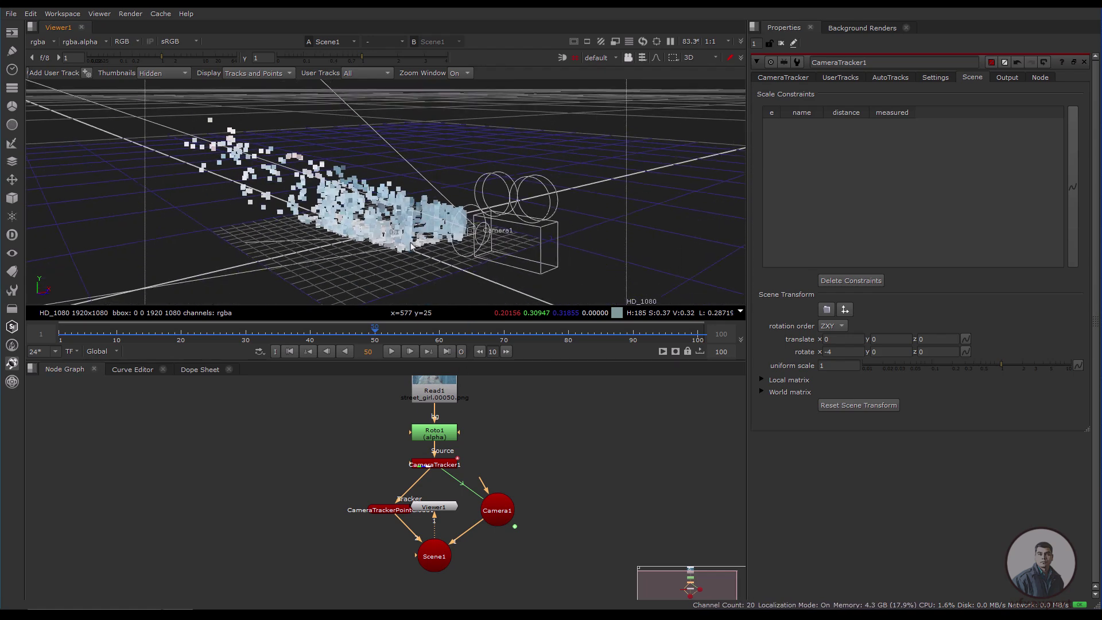
ctrl+drag(509, 149, 631, 136)
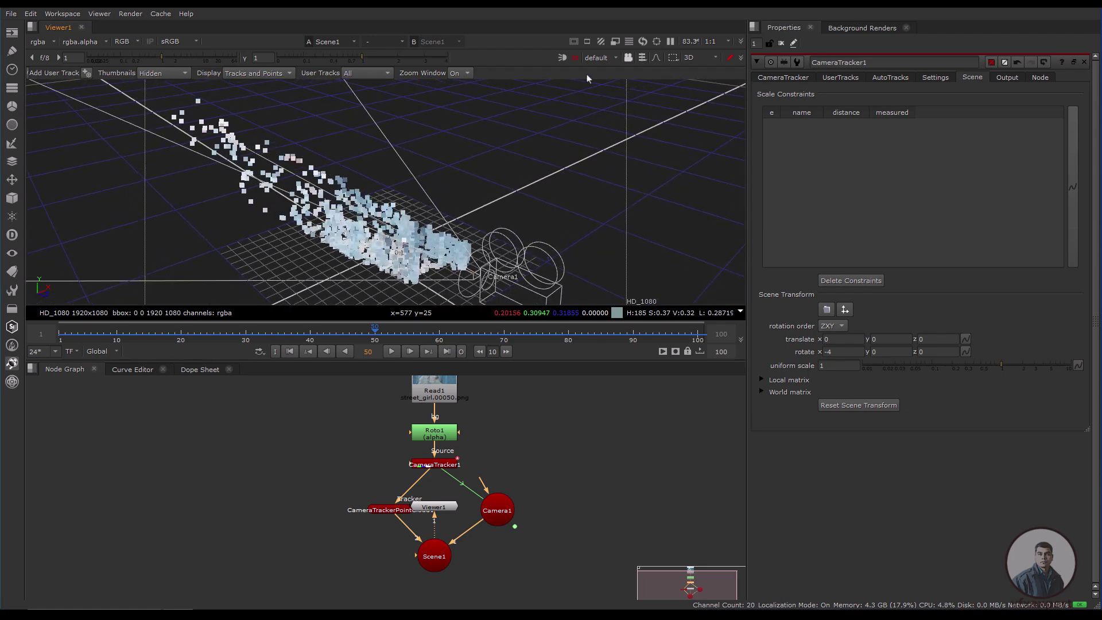
Look through Camera1 with the 3D view locked to it, and scrub to frame 17 to check the camera motion
click(616, 59)
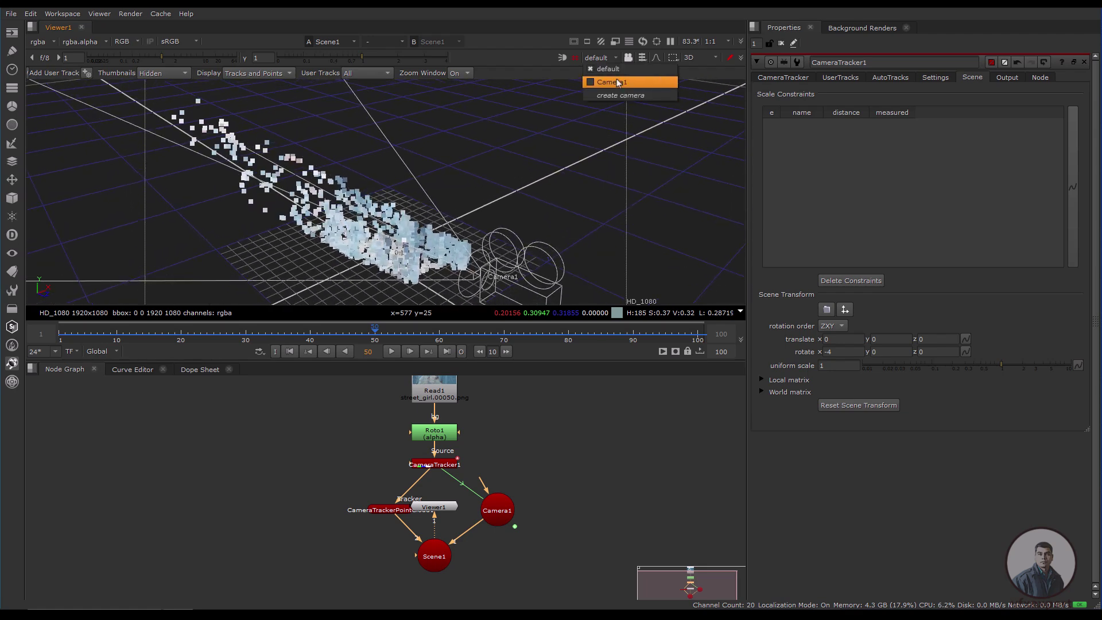
click(546, 528)
click(499, 517)
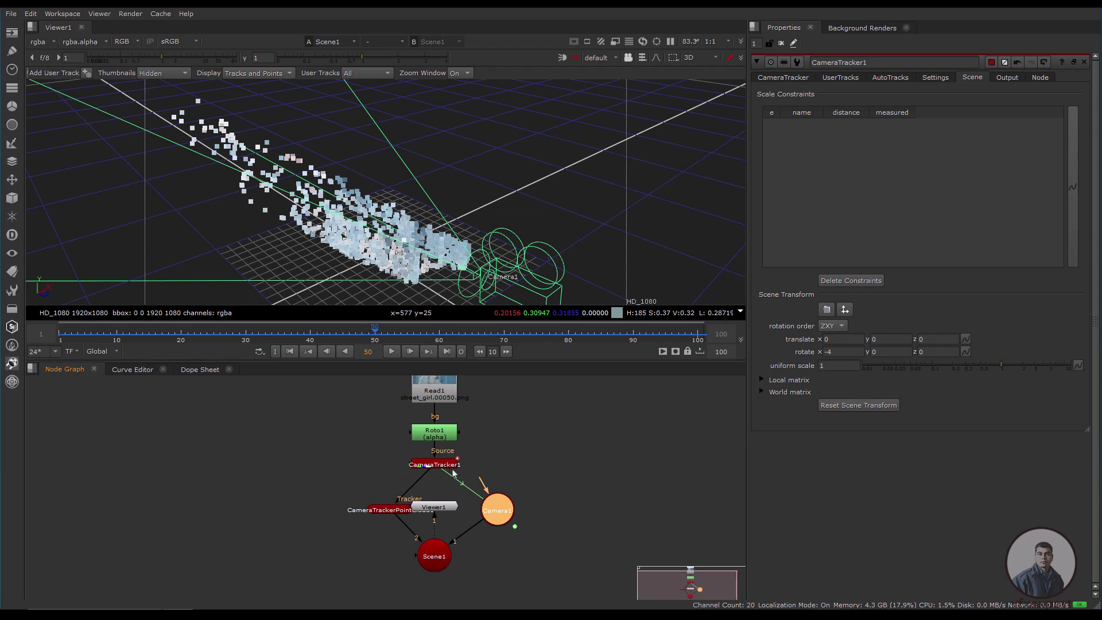
click(615, 58)
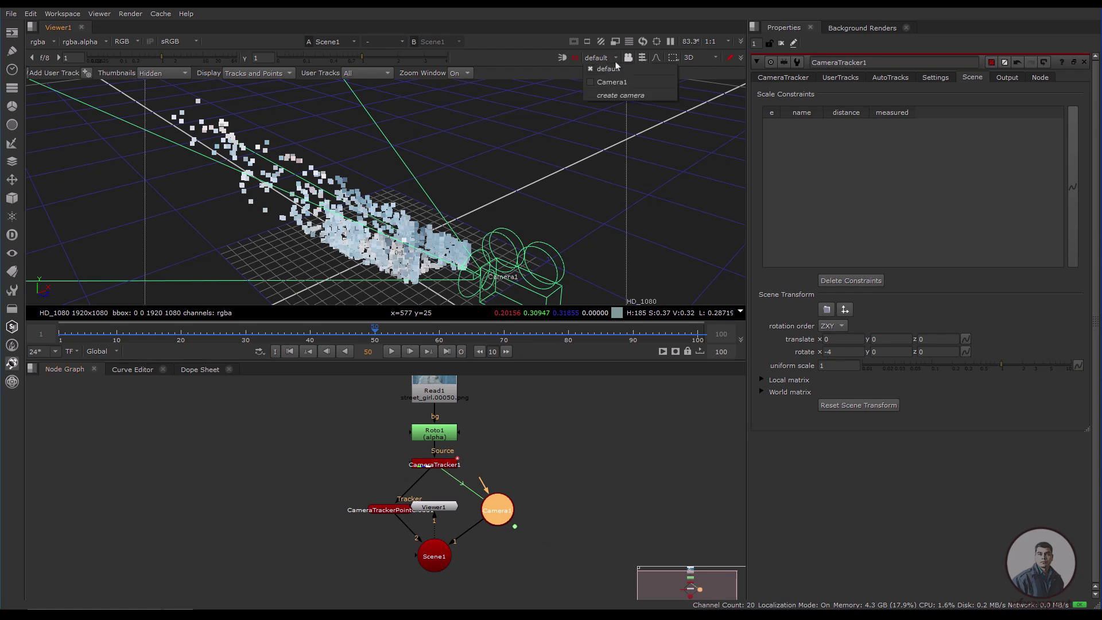
click(618, 83)
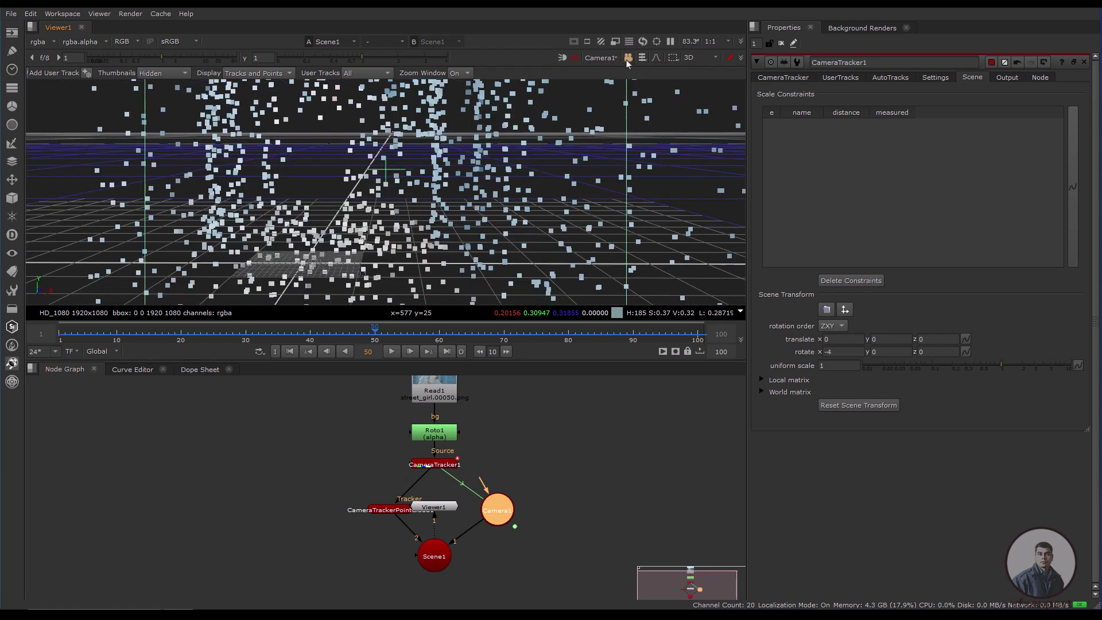
click(628, 58)
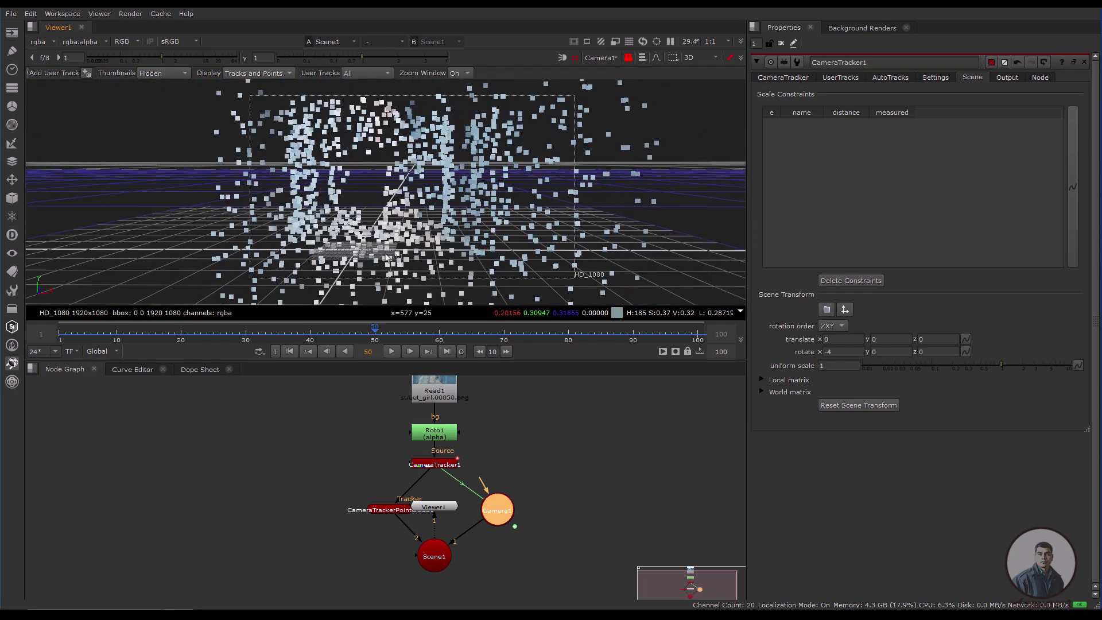
drag(218, 338, 165, 328)
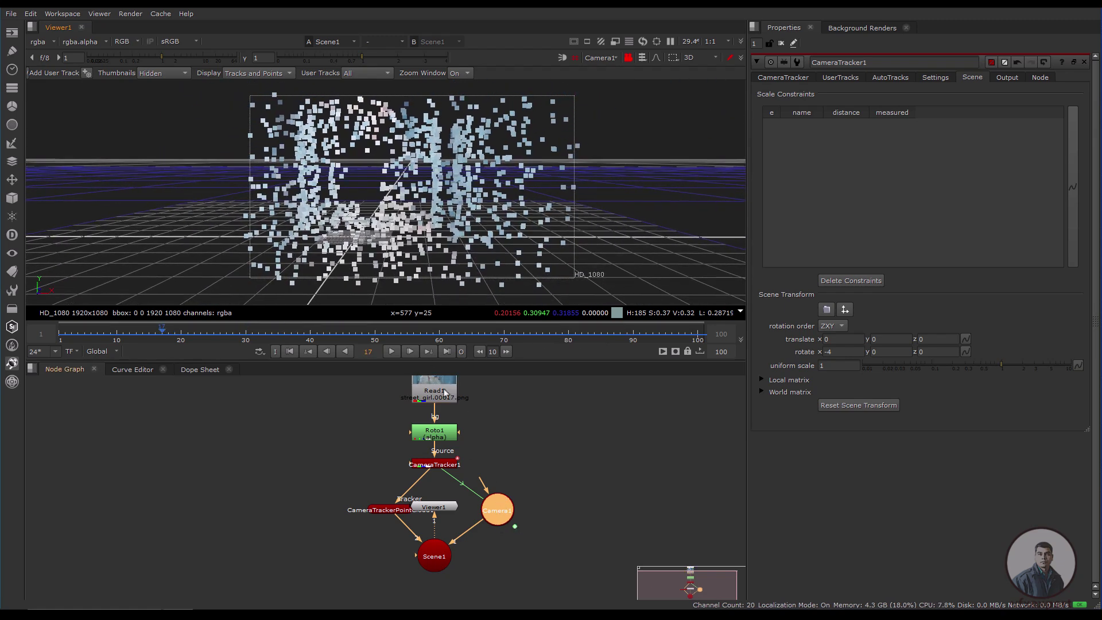
Show Read1 through Viewer1's second input and move the Viewer1 node clear of the tracking nodes
middle_drag(454, 449, 389, 459)
click(370, 390)
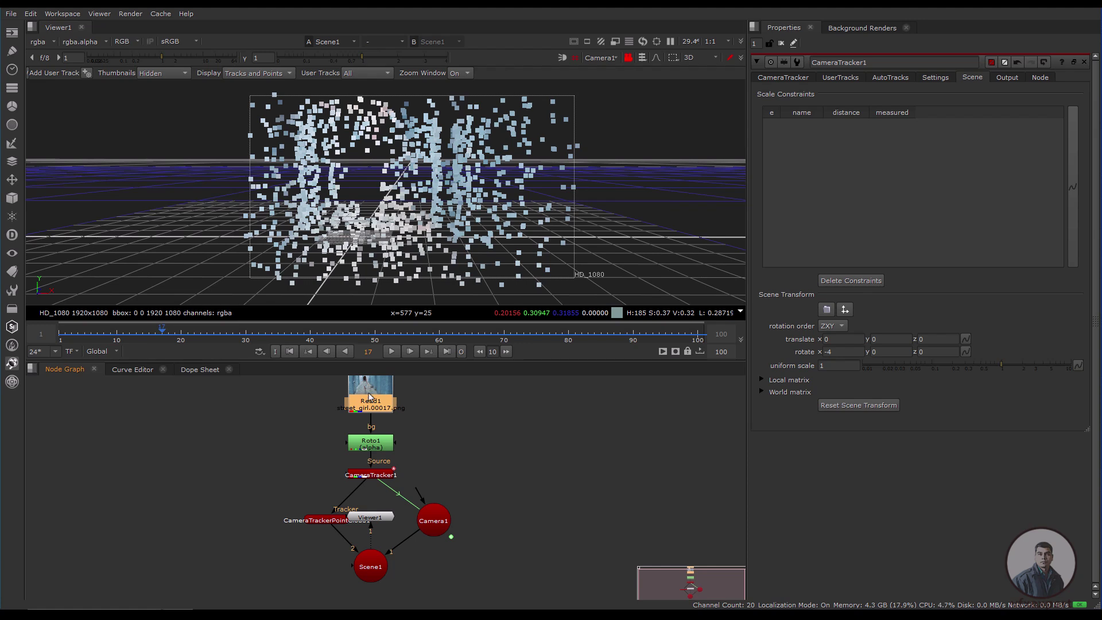
key(2)
drag(373, 523, 577, 533)
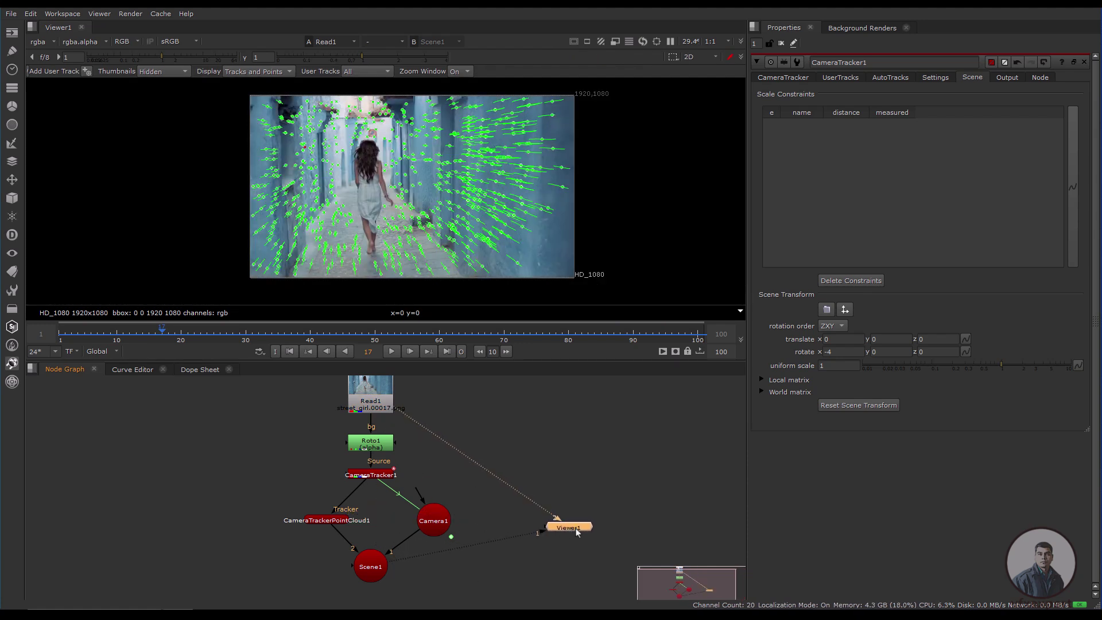
Try combining the Read1 footage with Scene1 in the viewer using the under mode
click(382, 399)
click(374, 576)
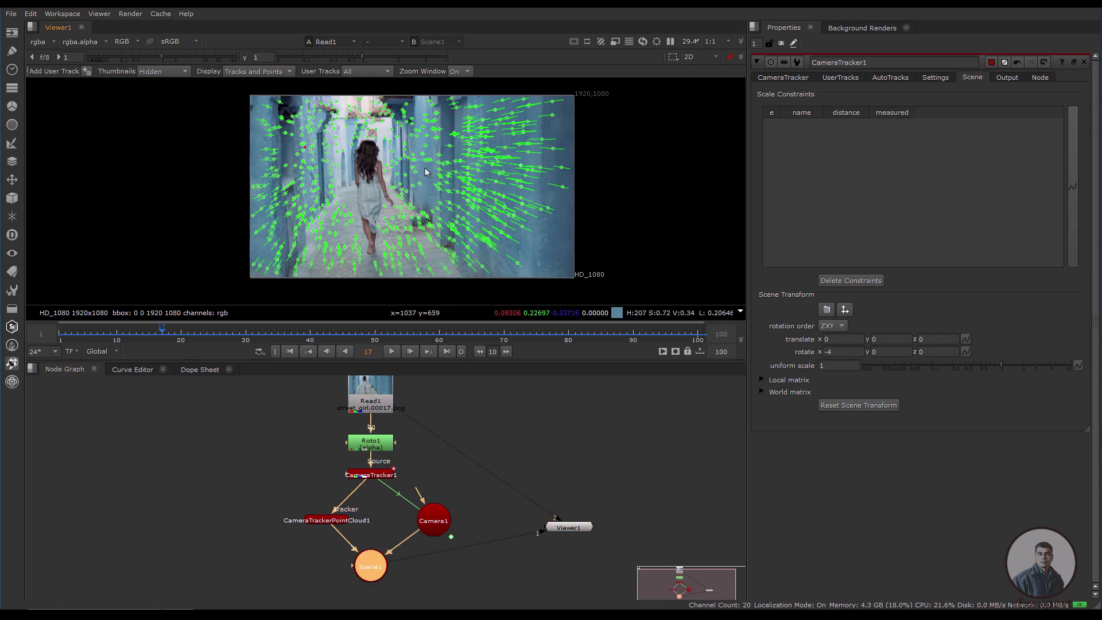
click(384, 41)
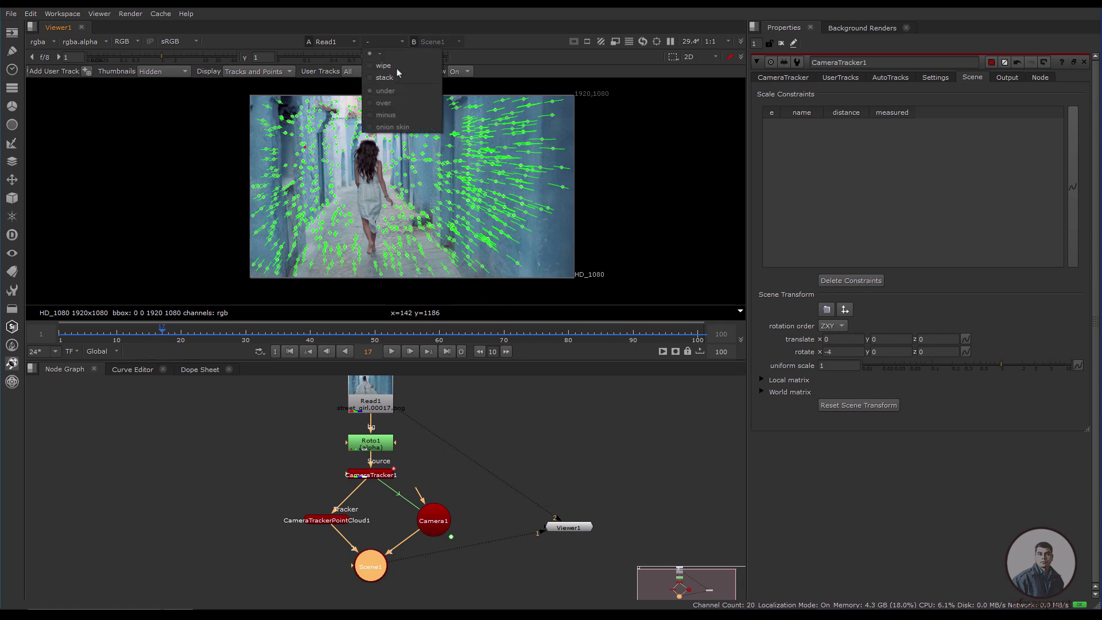
click(385, 91)
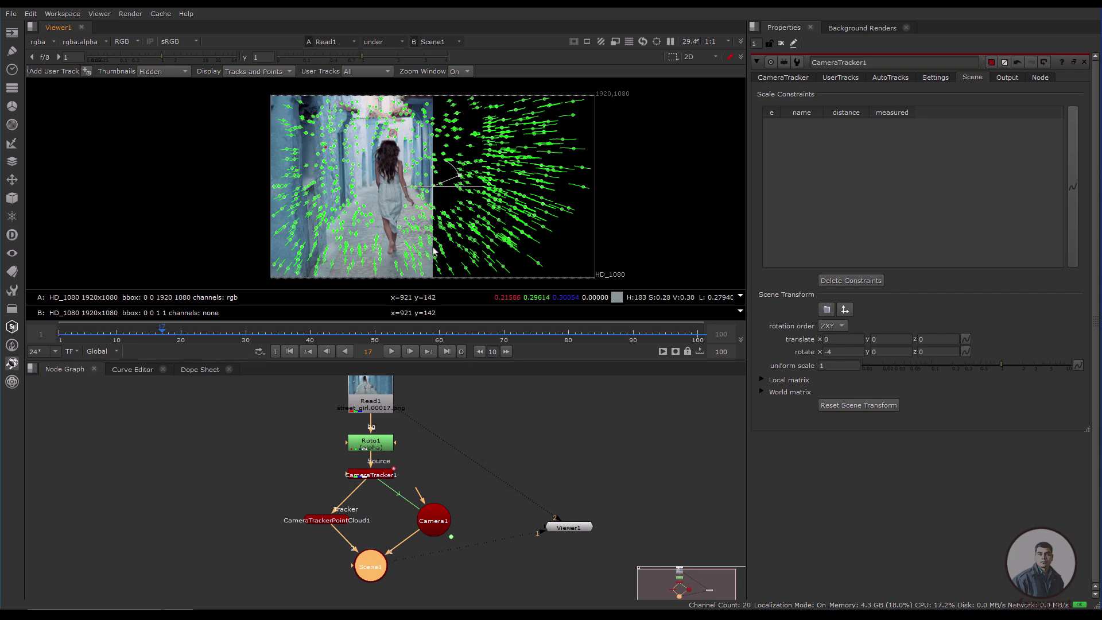
Swap the viewer inputs so Scene1 is A and Read1 is B, and shift the wipe handle toward the footage's left side
click(375, 401)
key(1)
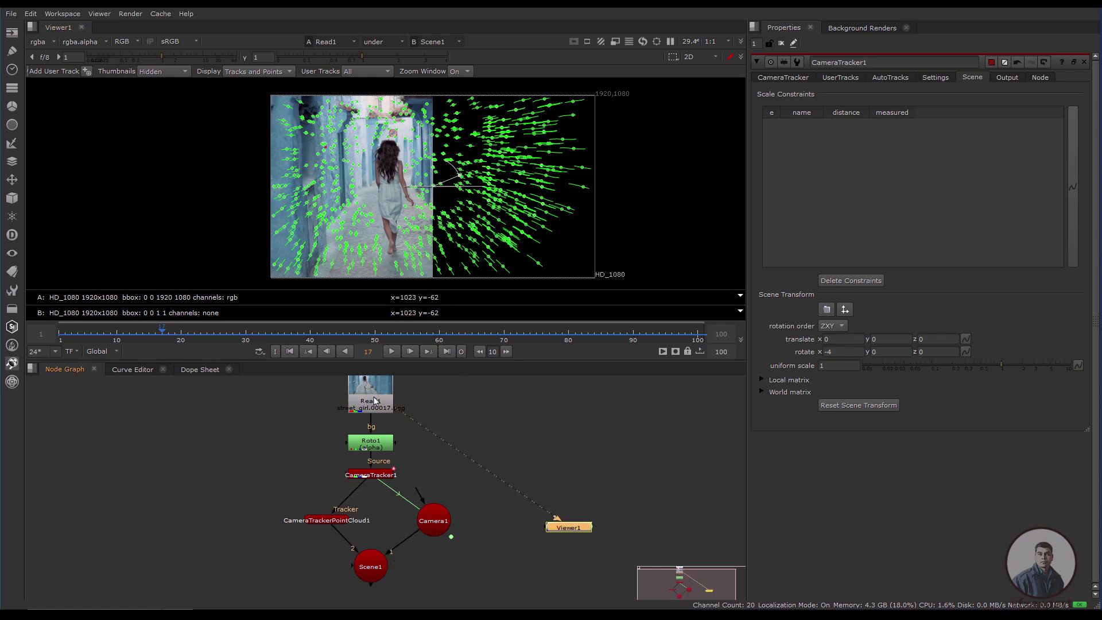
click(374, 578)
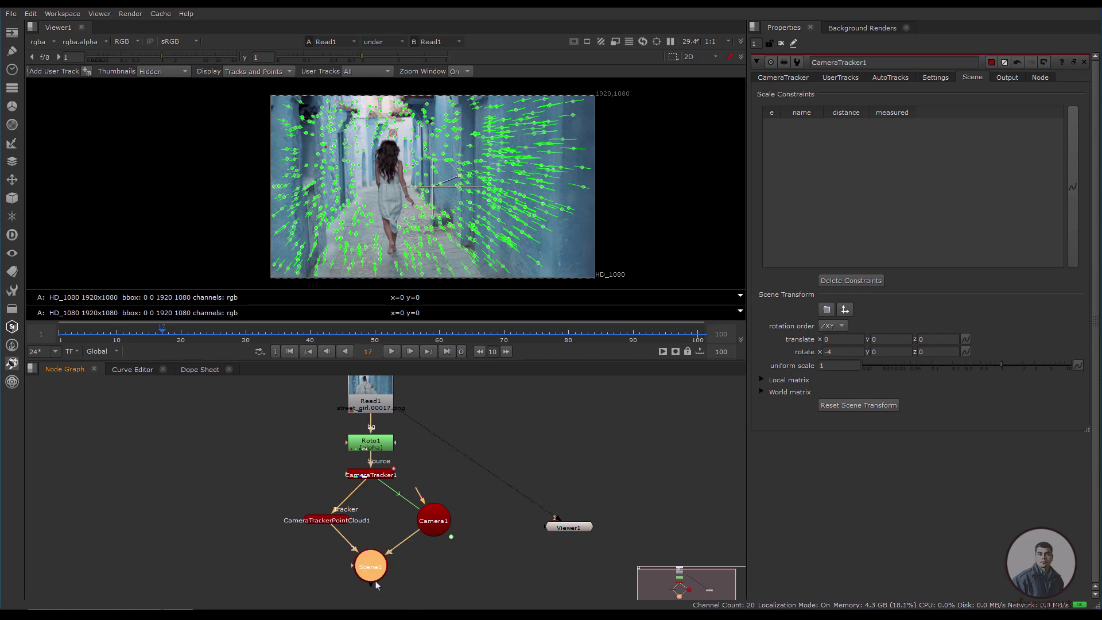
key(2)
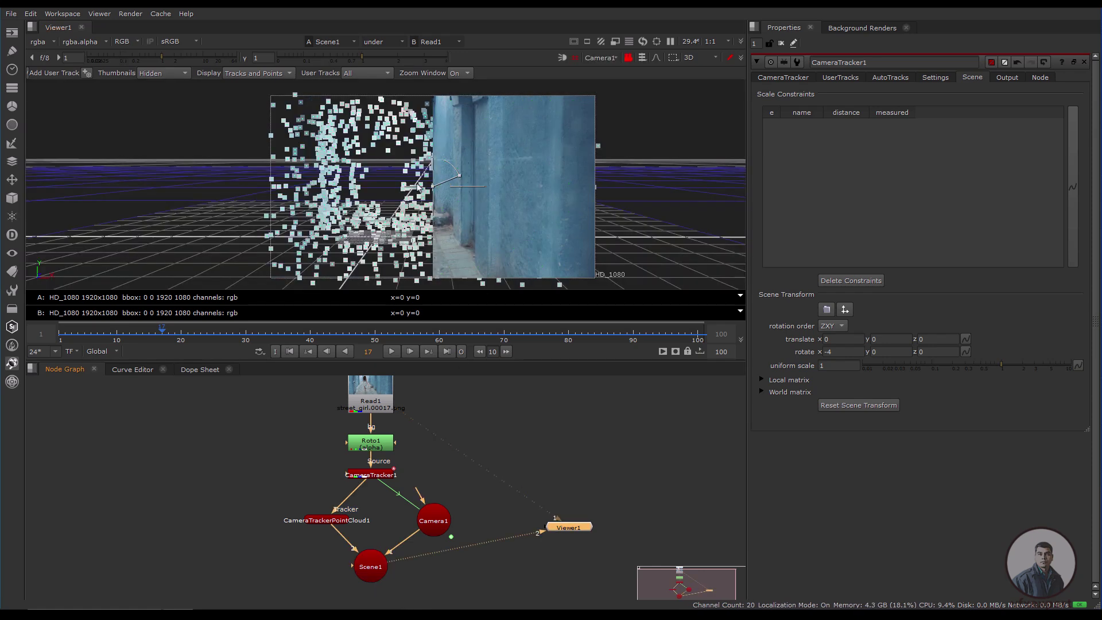
drag(431, 186, 394, 193)
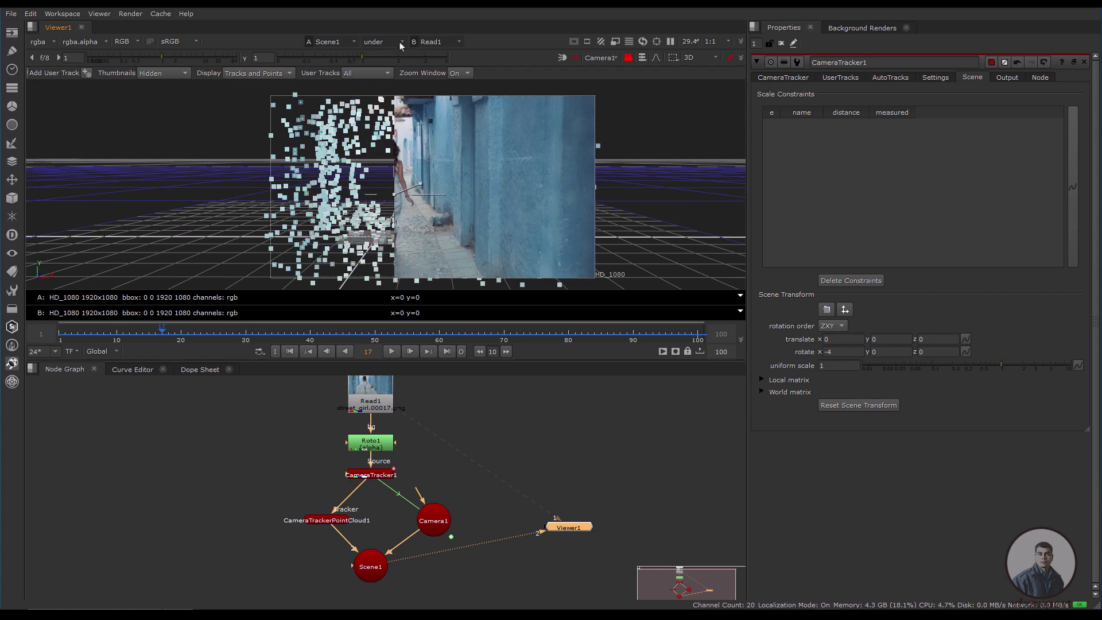
Set the viewer comparison to over and move the wipe past the footage's left edge to overlay the point cloud and grid on the whole street
click(367, 43)
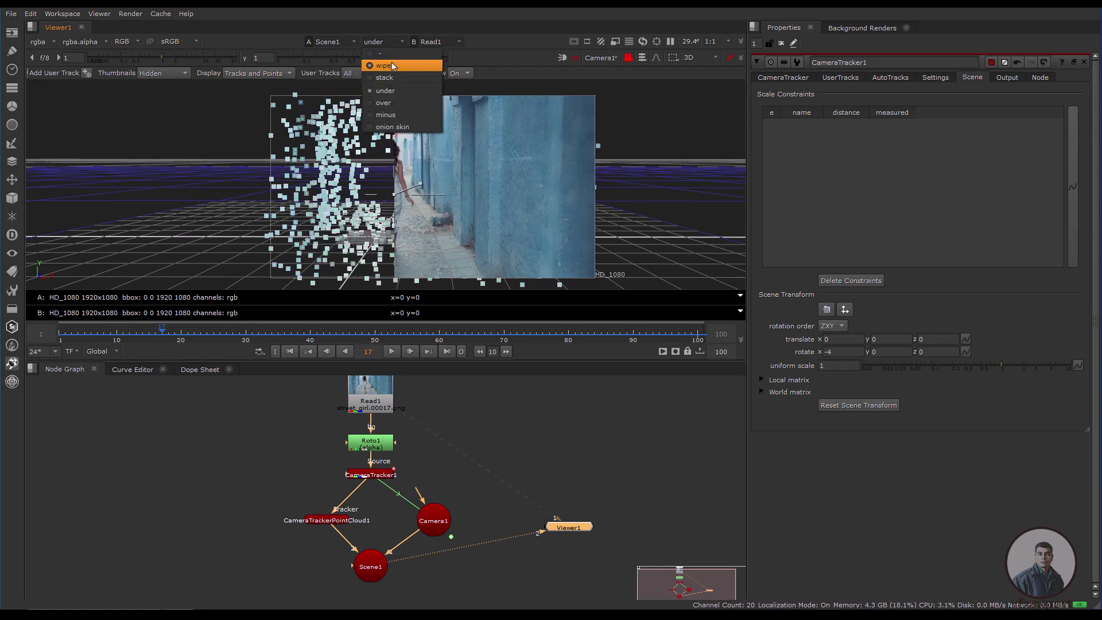
click(394, 108)
scroll(409, 214, up, 2)
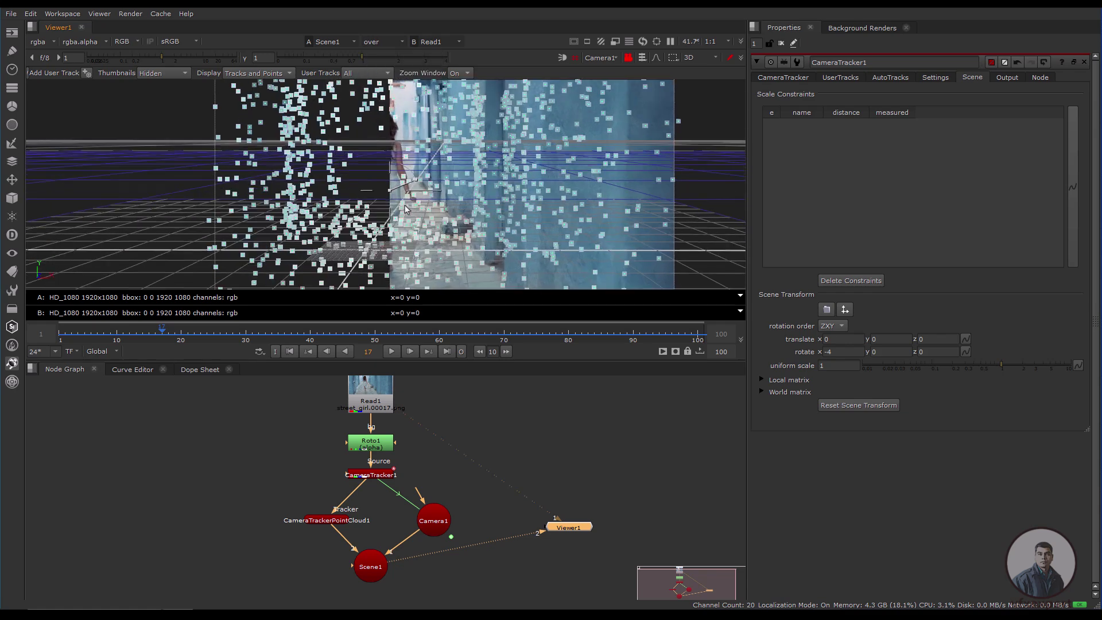
drag(389, 191, 178, 192)
scroll(378, 216, down, 1)
middle_drag(434, 229, 395, 231)
scroll(386, 235, up, 2)
scroll(396, 229, down, 2)
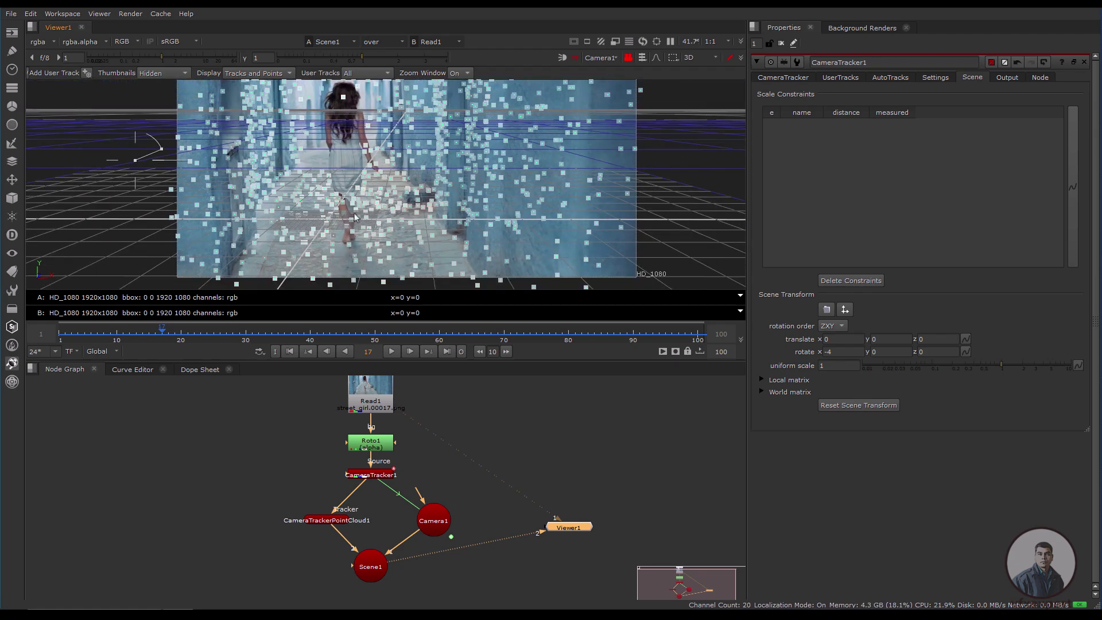
click(560, 105)
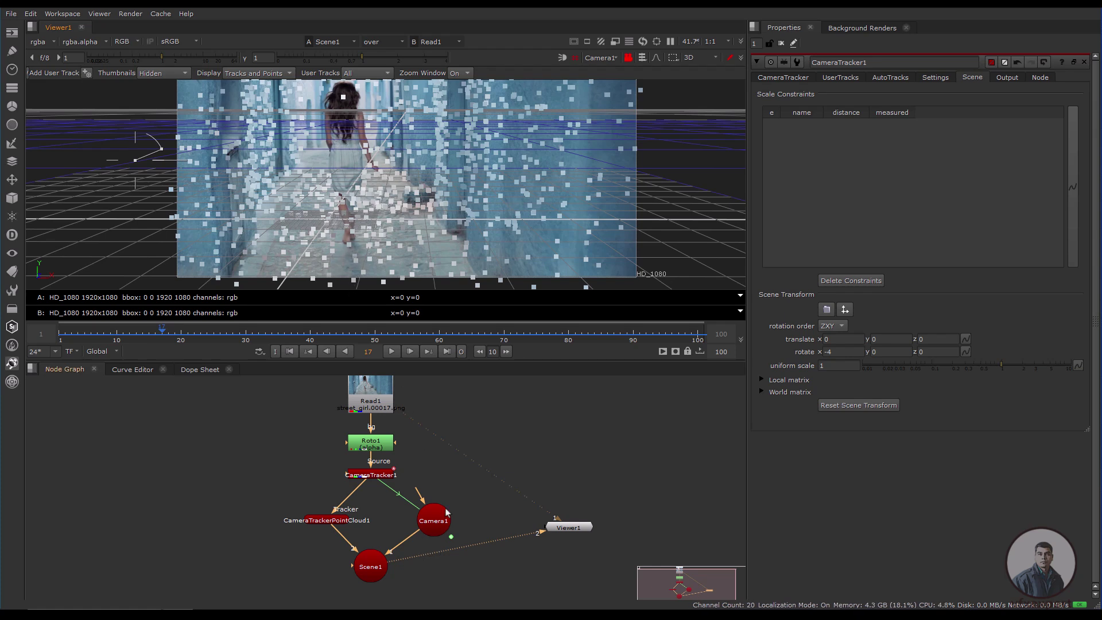
Set CameraTracker1's scene transform Y rotation to -8 to turn the ground grid along the street
middle_drag(446, 509, 433, 509)
click(366, 476)
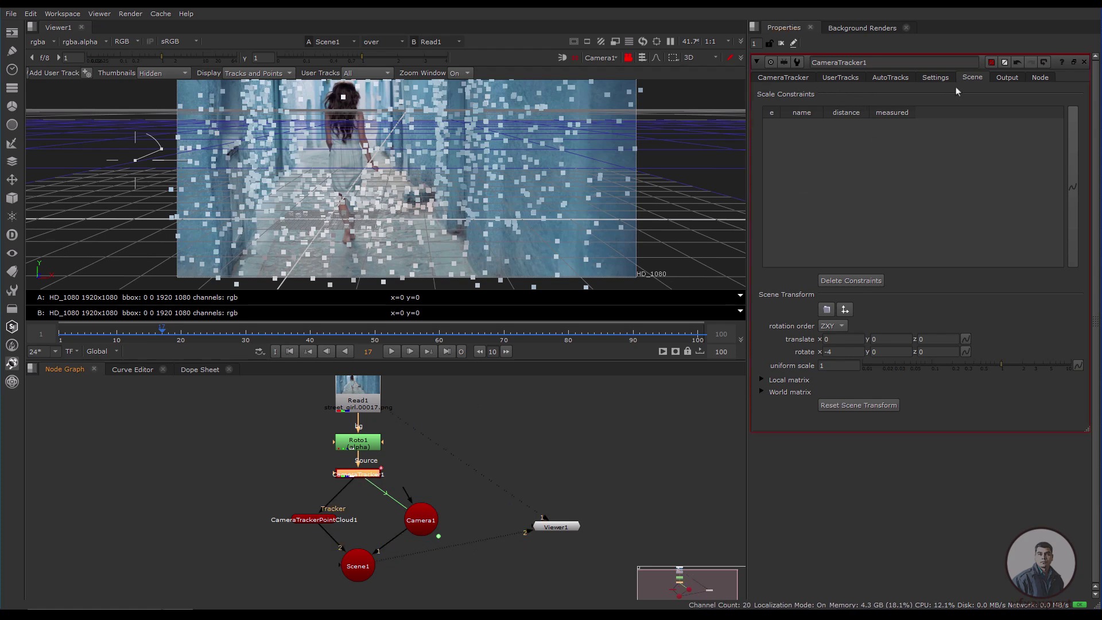
drag(845, 350, 812, 354)
drag(887, 351, 867, 352)
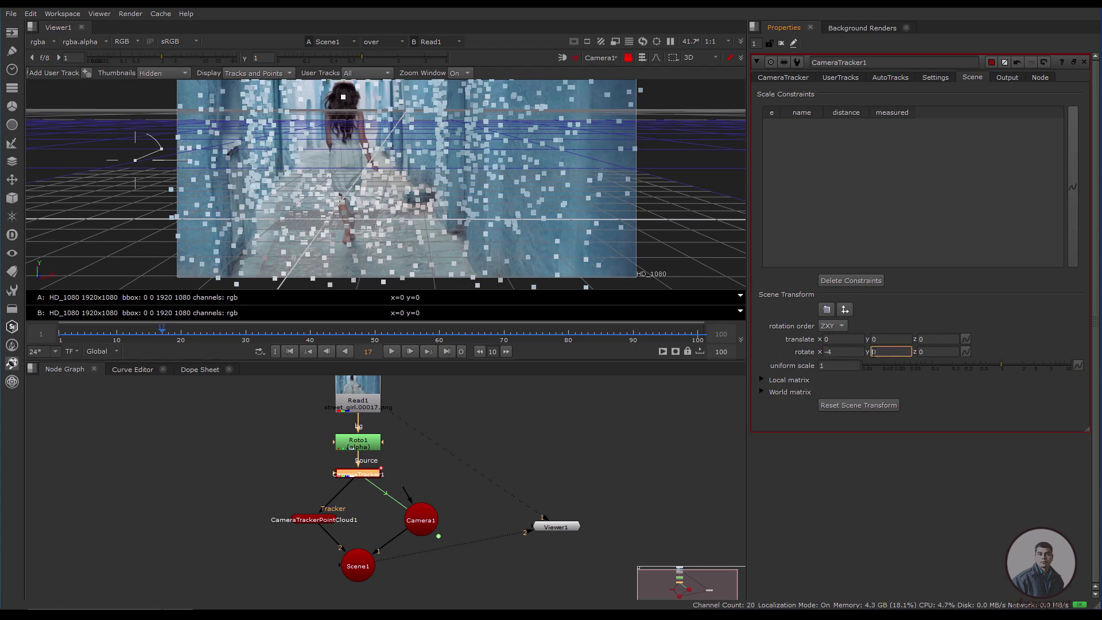
text(-2)
key(Return)
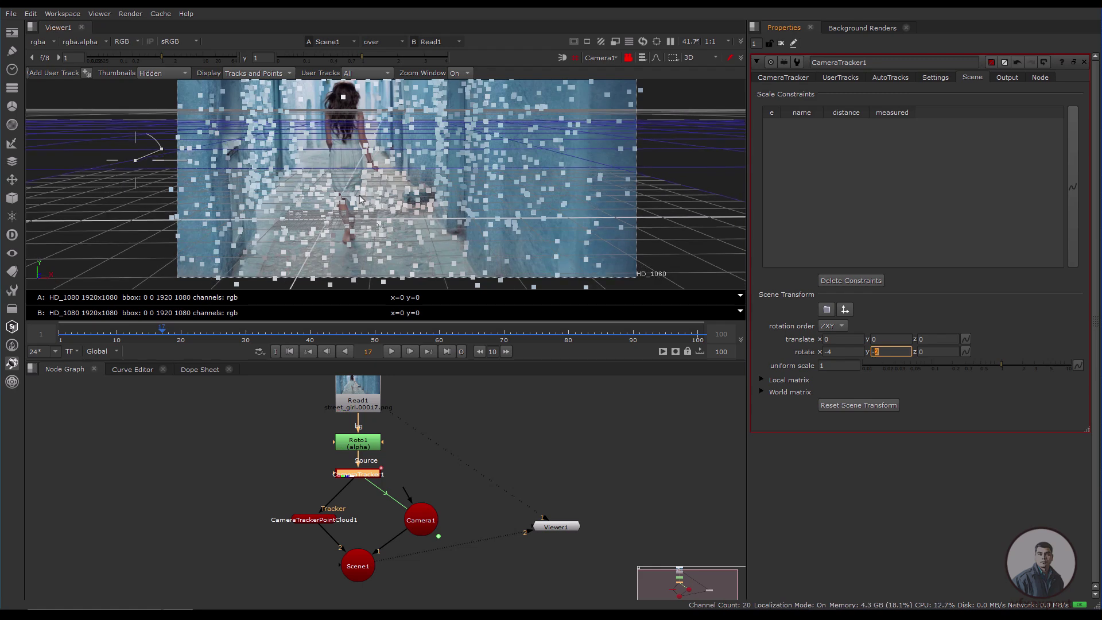
key(Down)
key(Down)
key(Down)
key(Down)
key(Down)
key(Down)
key(Down)
key(Down)
key(Down)
key(Down)
key(Down)
key(Down)
key(Down)
key(Down)
key(Down)
key(Down)
key(Down)
key(Down)
key(Down)
key(Down)
scroll(880, 351, down, 5)
Set the scene transform's X rotation to -1.1 and examine how the grid lies on the paving
click(834, 351)
scroll(833, 352, up, 13)
scroll(835, 351, up, 10)
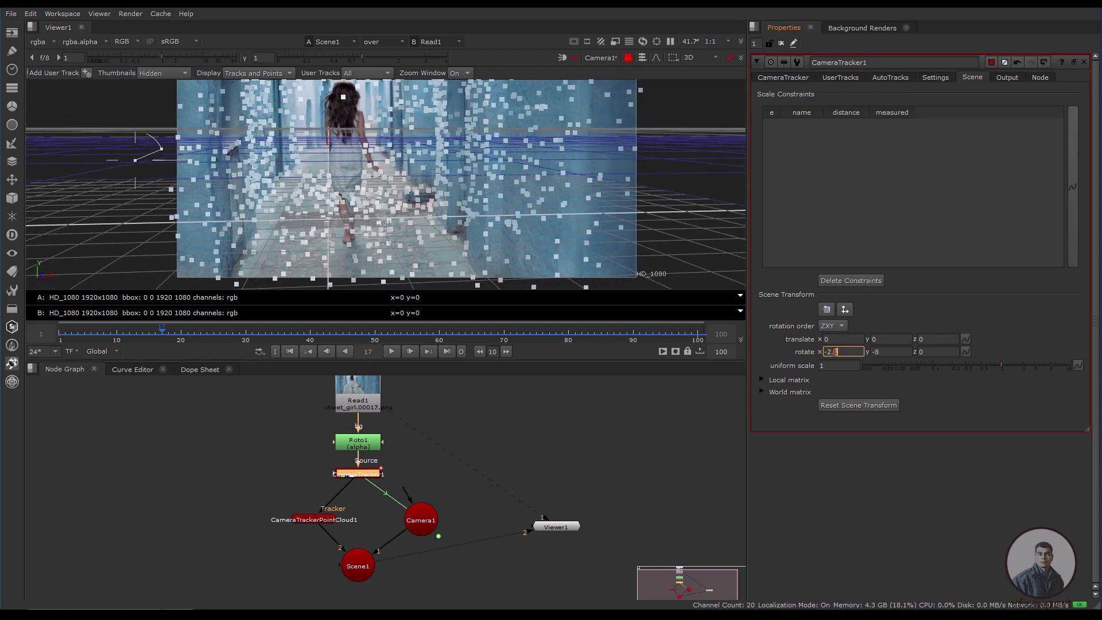
scroll(631, 287, up, 4)
middle_drag(393, 248, 518, 274)
scroll(517, 274, down, 3)
scroll(486, 260, up, 3)
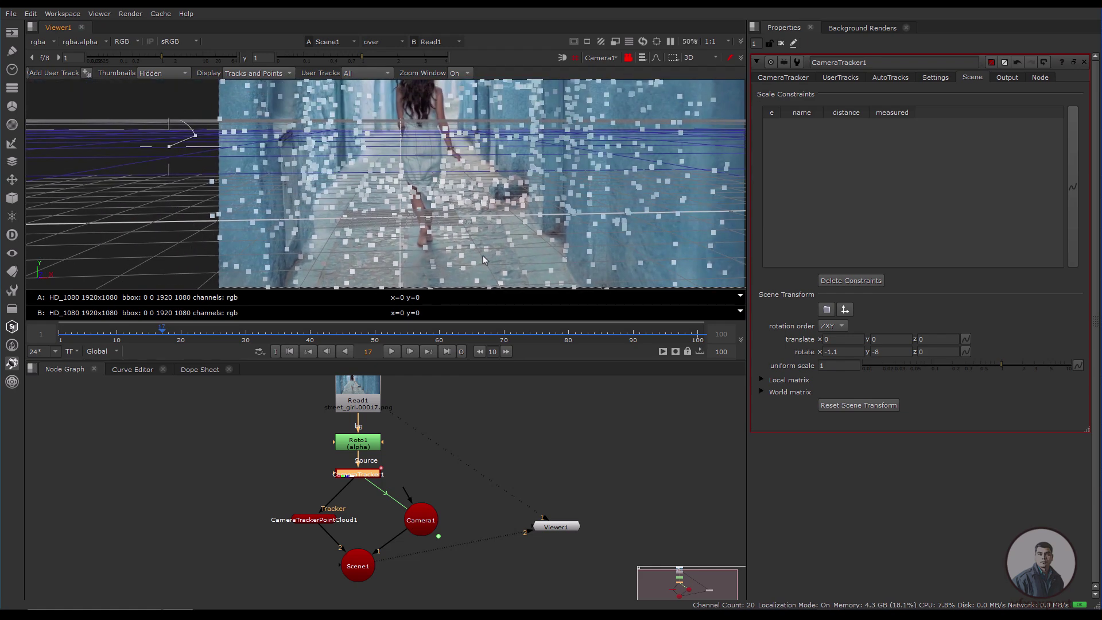
middle_drag(501, 252, 468, 273)
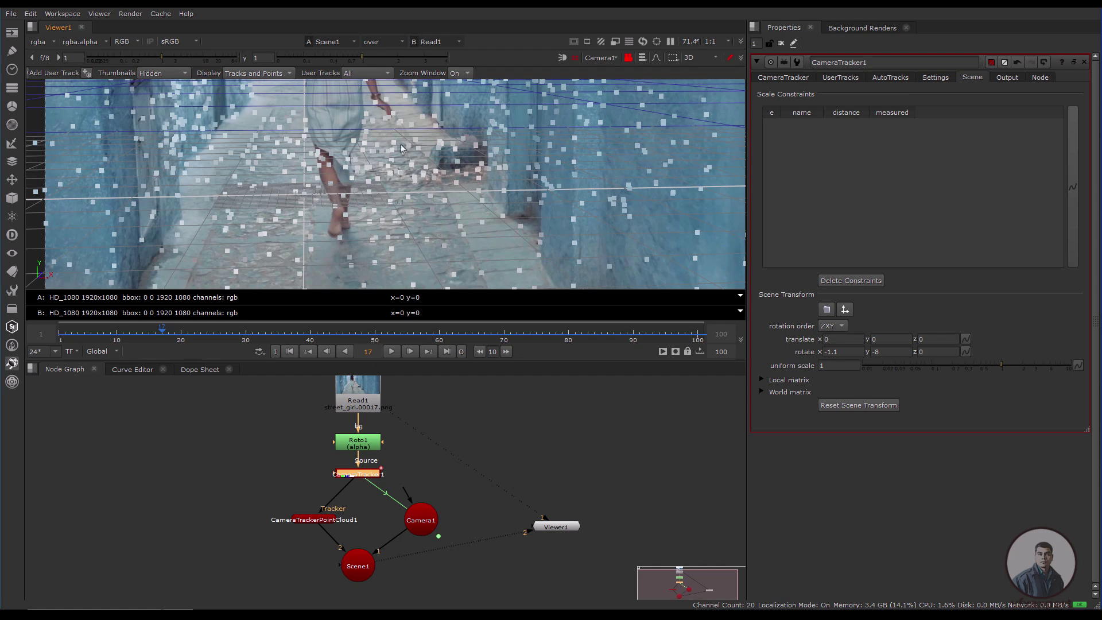
Readjust the scene transform to X rotation -5.07 and Y rotation -6.6 against the paving
click(877, 353)
key(Up)
key(Up)
key(Up)
key(Up)
key(Up)
click(833, 353)
key(Down)
scroll(834, 352, down, 20)
scroll(839, 352, down, 14)
click(881, 351)
scroll(883, 352, down, 20)
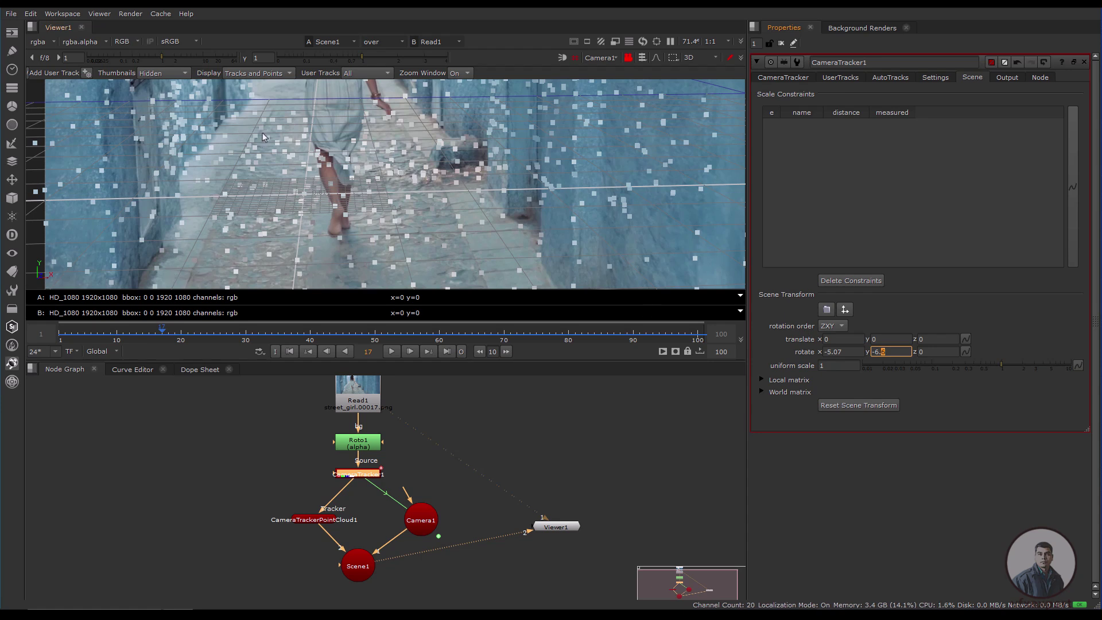
Set the scene transform's X rotation to -5.77 and scrub to frame 28 to check the grid against the street
click(836, 352)
scroll(836, 352, down, 7)
scroll(359, 246, down, 2)
middle_drag(406, 266, 469, 279)
drag(389, 337, 231, 318)
scroll(343, 246, up, 2)
middle_drag(326, 245, 379, 228)
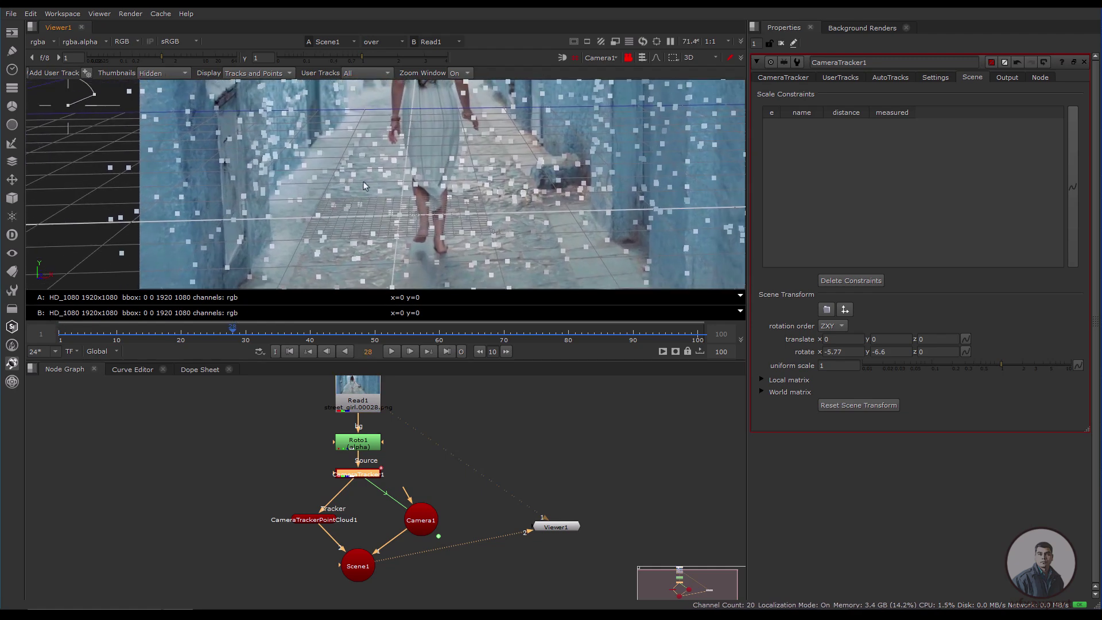
Fine-tune the scene transform to X rotation -4.97 and Y rotation -6.2 at frame 28
scroll(883, 351, up, 2)
scroll(835, 352, up, 11)
scroll(883, 352, up, 2)
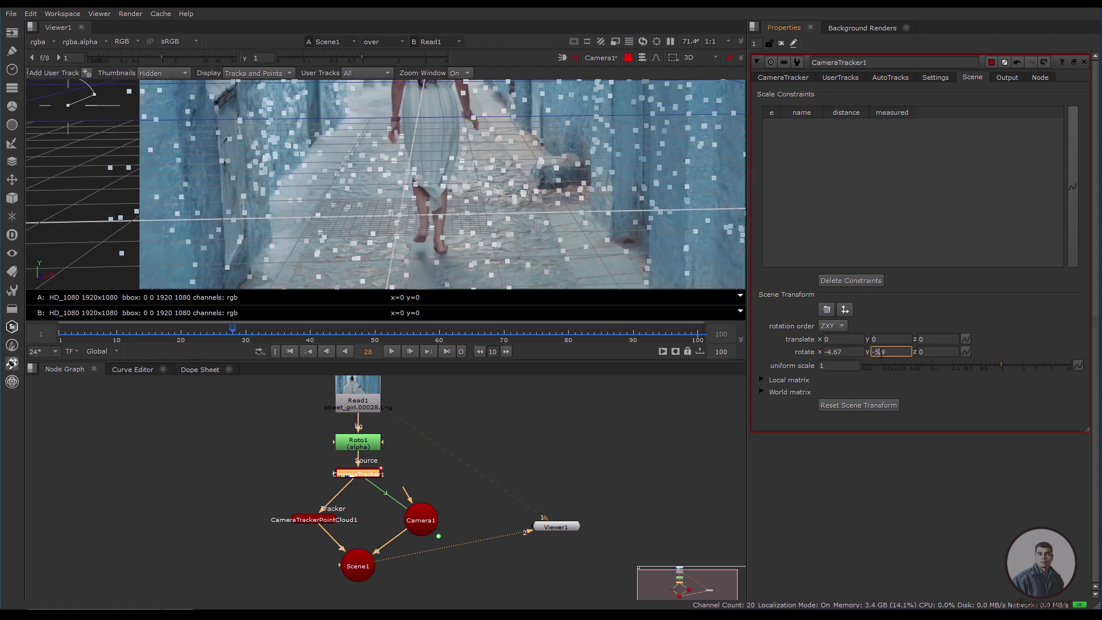
scroll(615, 90, down, 2)
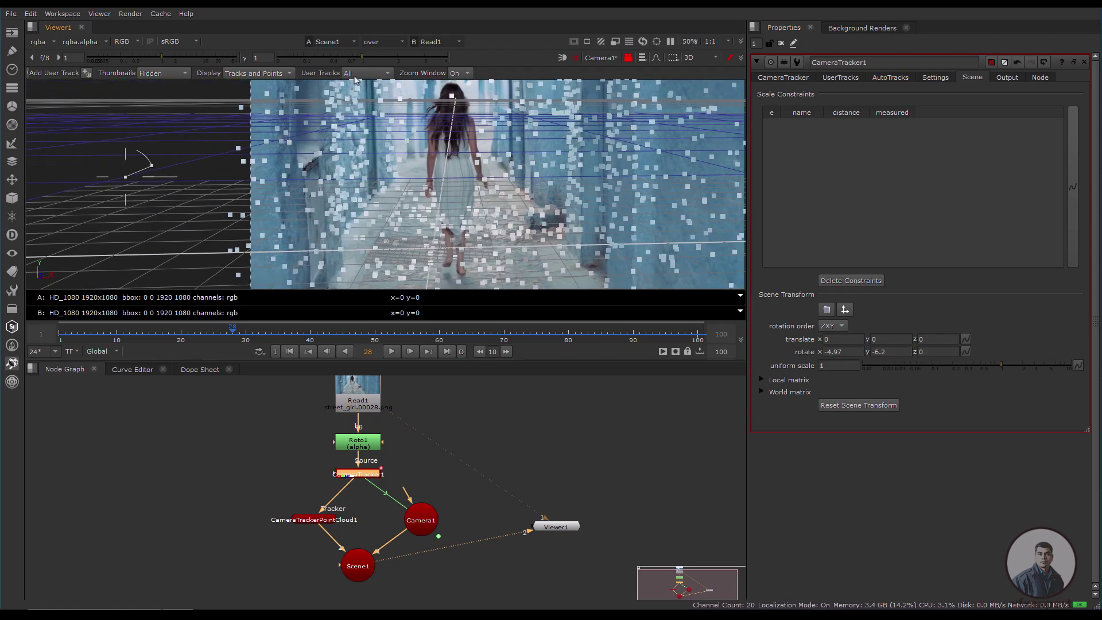
Turn off the viewer's overlay comparison and view the point cloud and grid through the default 3D camera
click(392, 43)
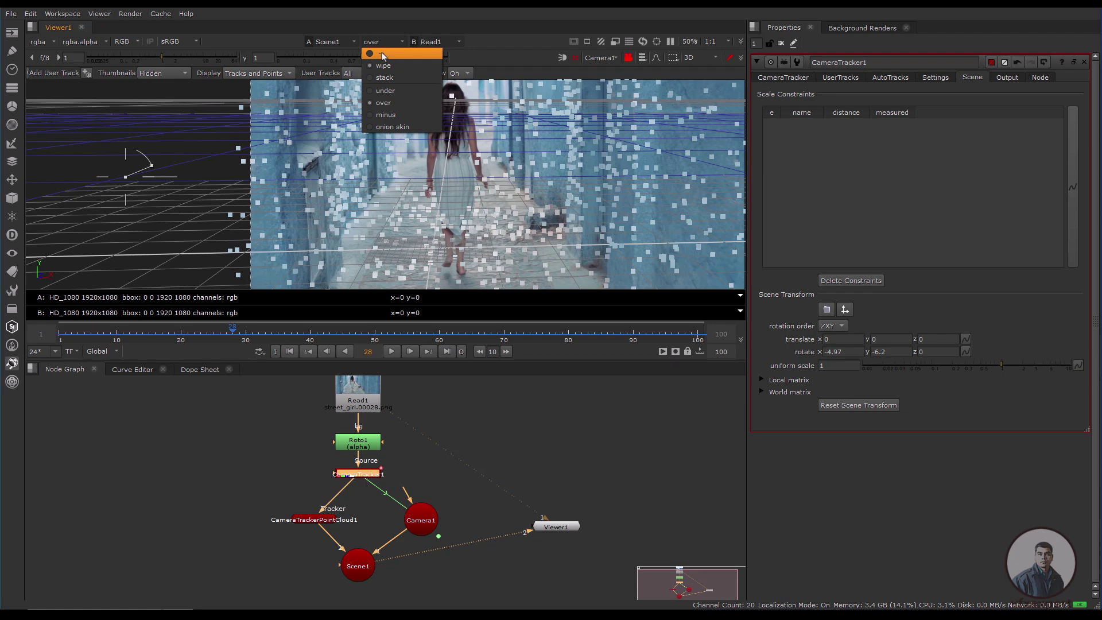
click(382, 55)
click(617, 58)
click(609, 68)
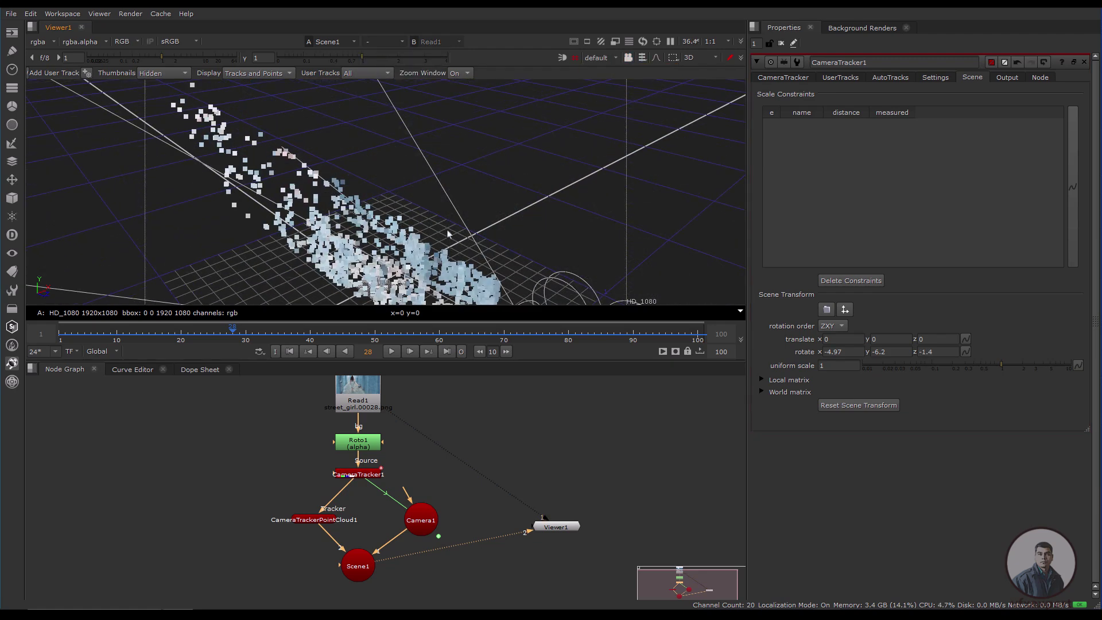
alt+right_drag(481, 291, 505, 284)
Add a Cube geometry node and place it beside the camera tracking nodes
middle_drag(483, 455, 488, 457)
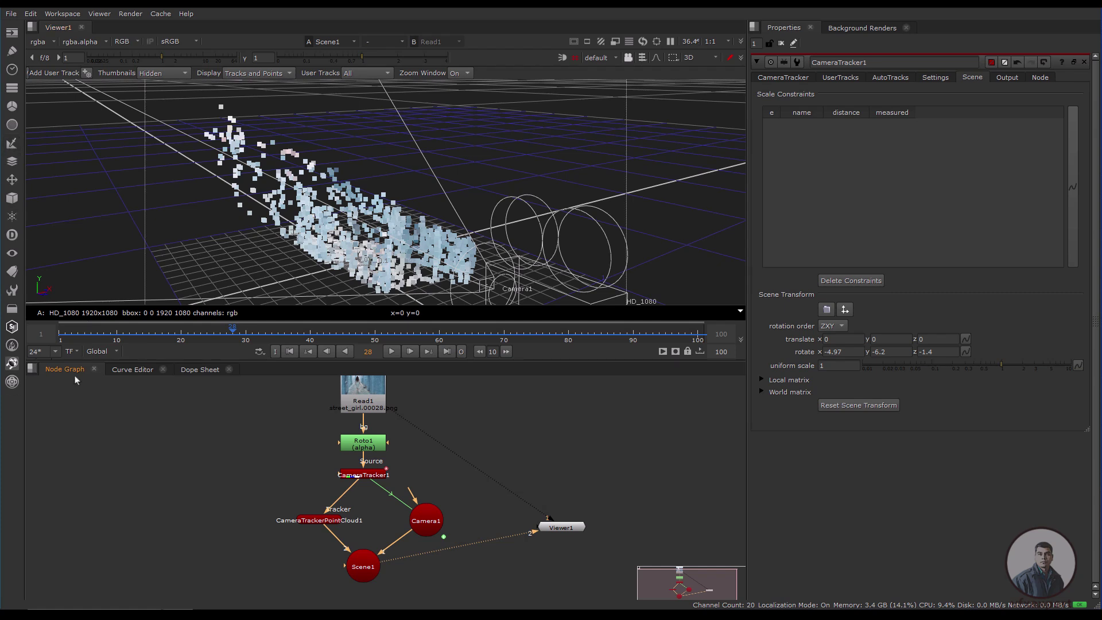
click(13, 200)
mouse_move(57, 215)
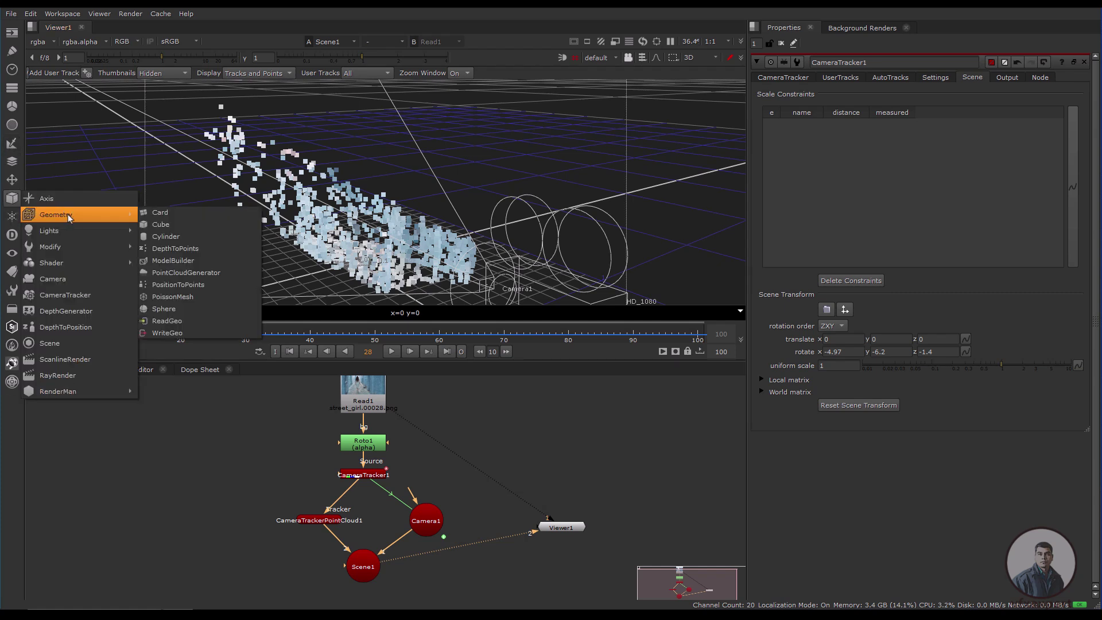
click(171, 224)
drag(488, 456, 271, 437)
Add a CheckerBoard as the cube's image input and connect Cube1 to Scene1
click(11, 32)
click(57, 117)
drag(272, 497, 366, 592)
middle_drag(392, 555, 397, 527)
drag(272, 459, 275, 477)
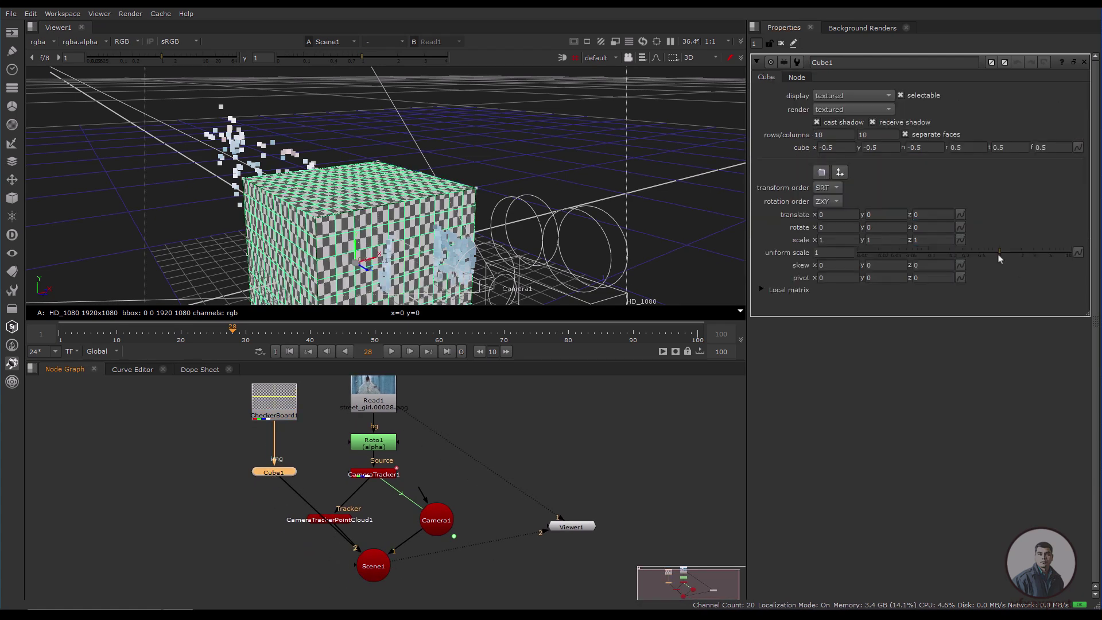
Shrink the cube to a uniform scale of 0.14 and shift it to X 0.03 within the point cloud
drag(999, 252, 940, 254)
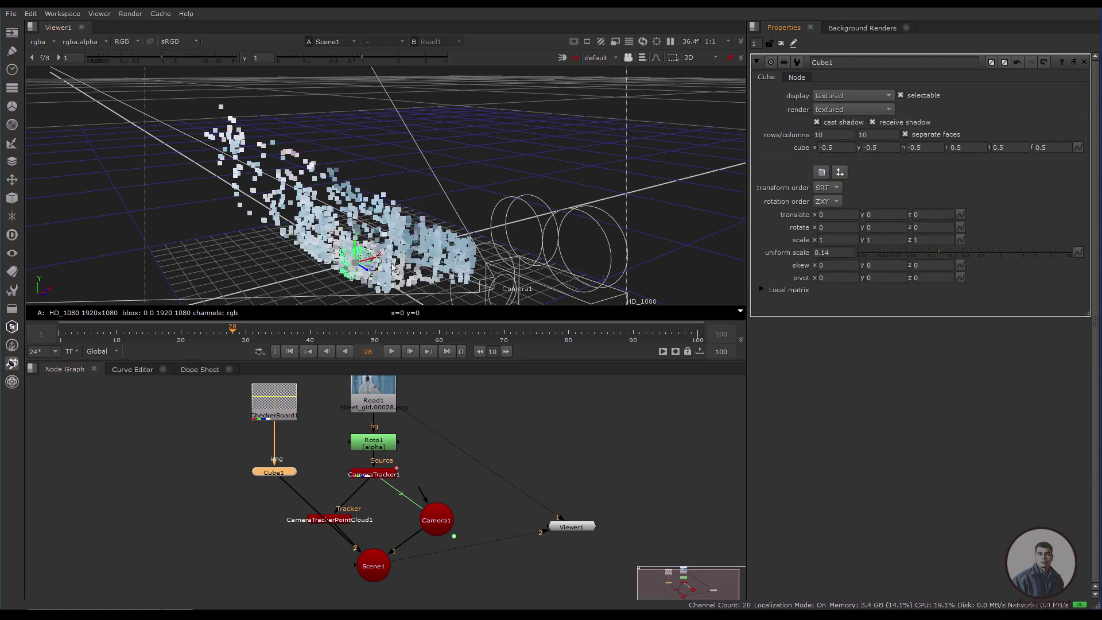
scroll(382, 263, up, 1)
ctrl+drag(424, 264, 315, 259)
scroll(402, 264, up, 3)
scroll(407, 264, down, 4)
ctrl+drag(407, 263, 458, 239)
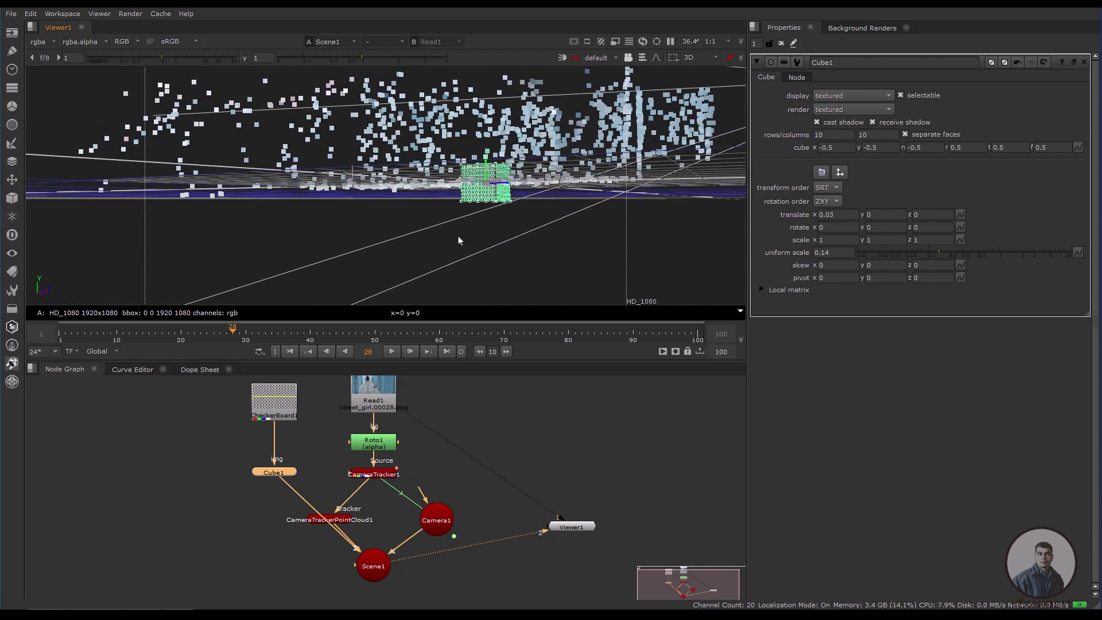
Raise the cube to Y 0.078 above the ground grid and set its top extent to 0.44
drag(485, 168, 489, 146)
ctrl+drag(488, 195, 427, 244)
scroll(390, 199, down, 3)
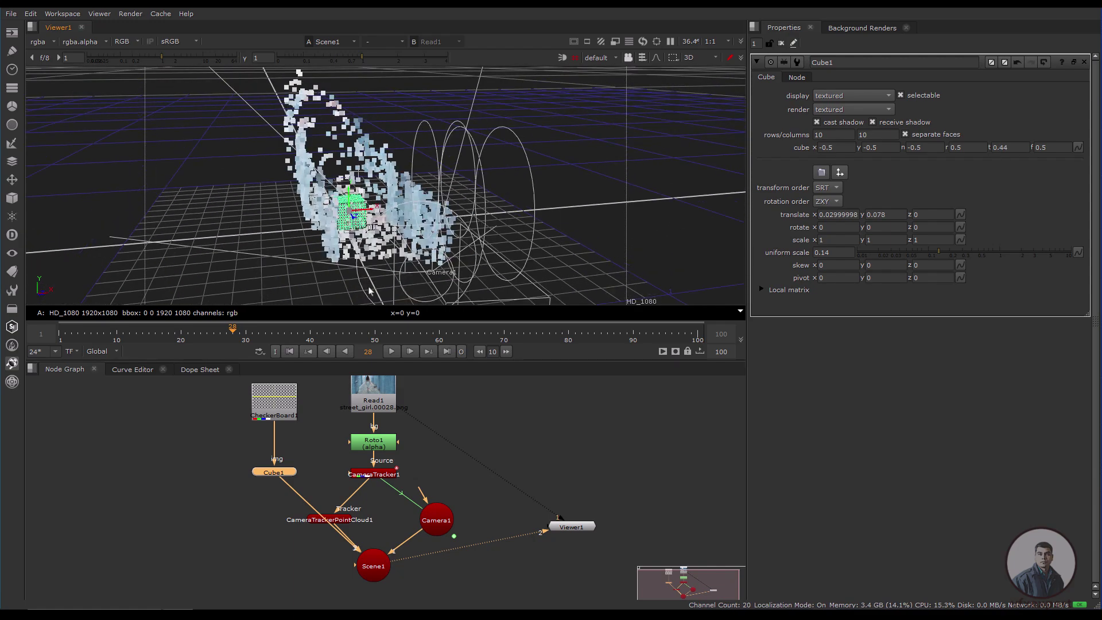
Tidy the node graph by moving Cube1 beside the point cloud node and Viewer1 below Scene1
middle_drag(237, 474, 212, 450)
drag(243, 449, 243, 495)
middle_drag(383, 508, 404, 497)
scroll(406, 529, down, 1)
drag(541, 503, 378, 582)
click(384, 534)
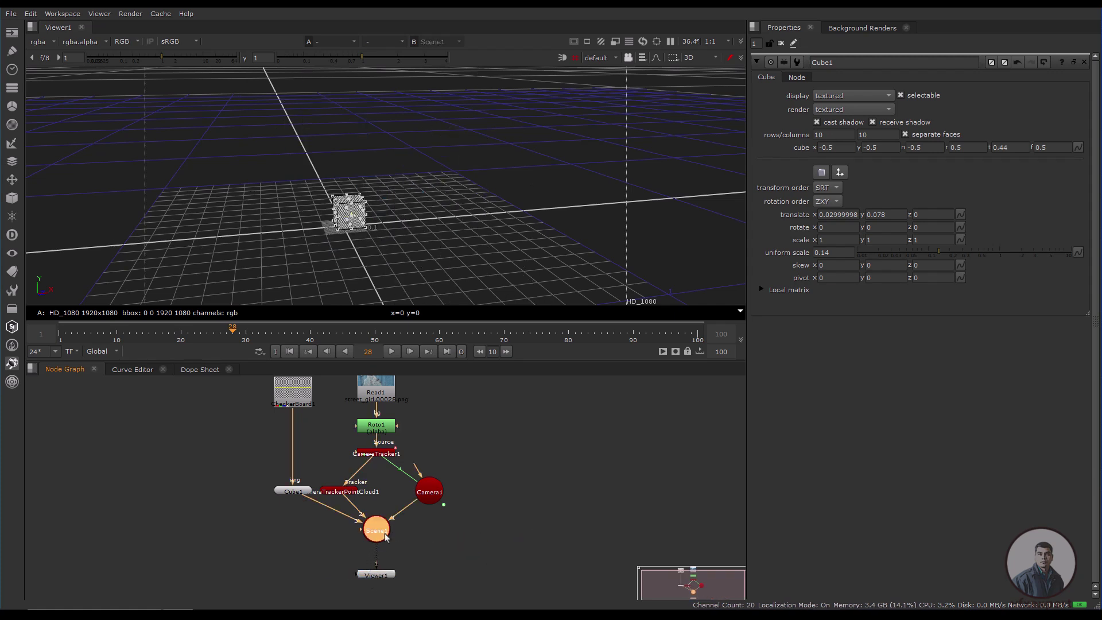
middle_drag(410, 563, 422, 545)
Add a ScanlineRender node between Scene1 and Viewer1 and connect its camera input to Camera1
click(422, 545)
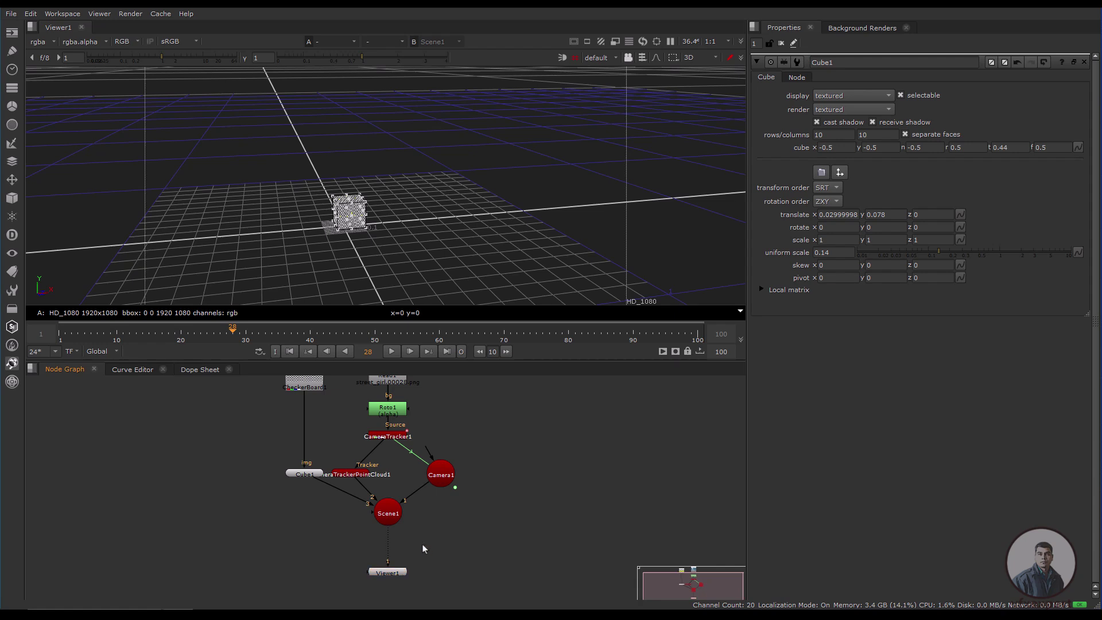
key(Tab)
text(scan)
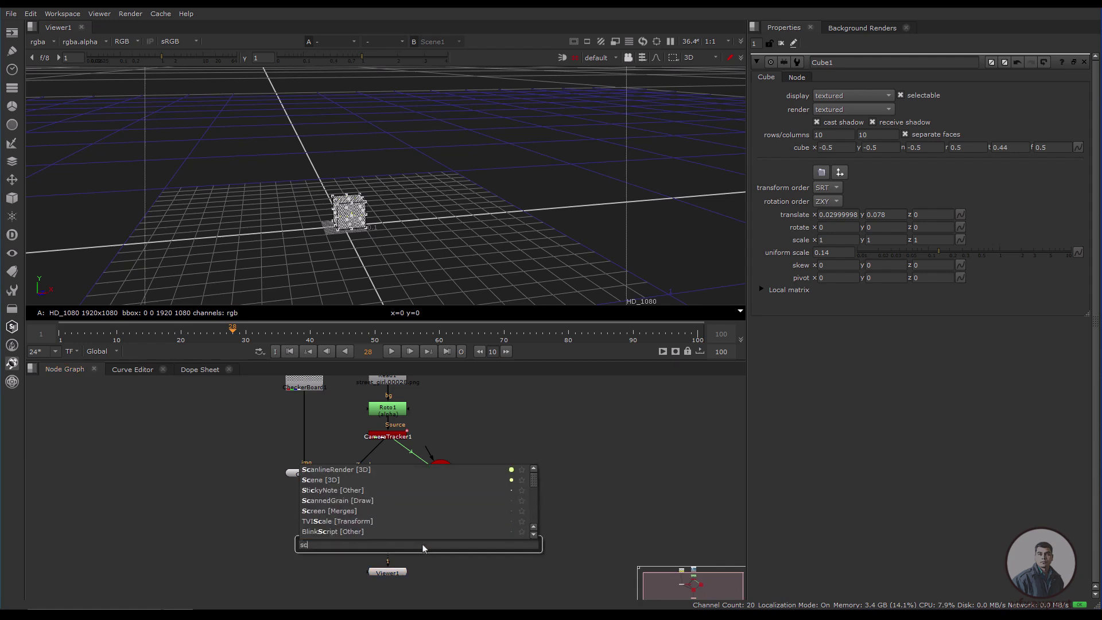
key(Return)
drag(388, 542, 445, 485)
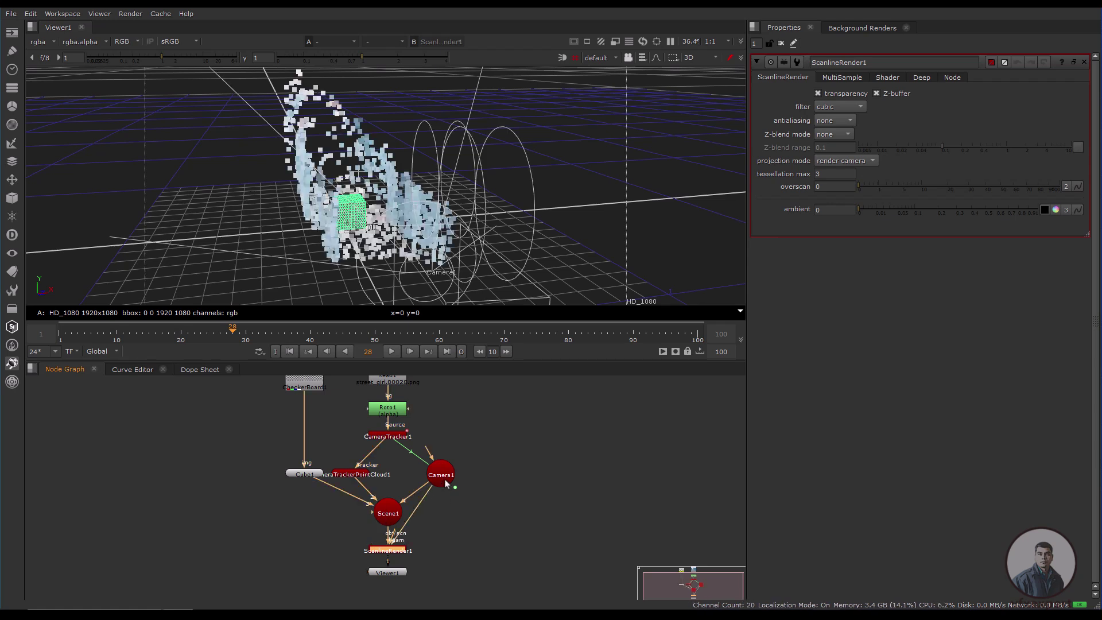
Connect Read1 to the background input of ScanlineRender1 and route the connection around the node graph with two corner dots
scroll(407, 552, up, 2)
drag(460, 554, 392, 400)
scroll(393, 513, down, 2)
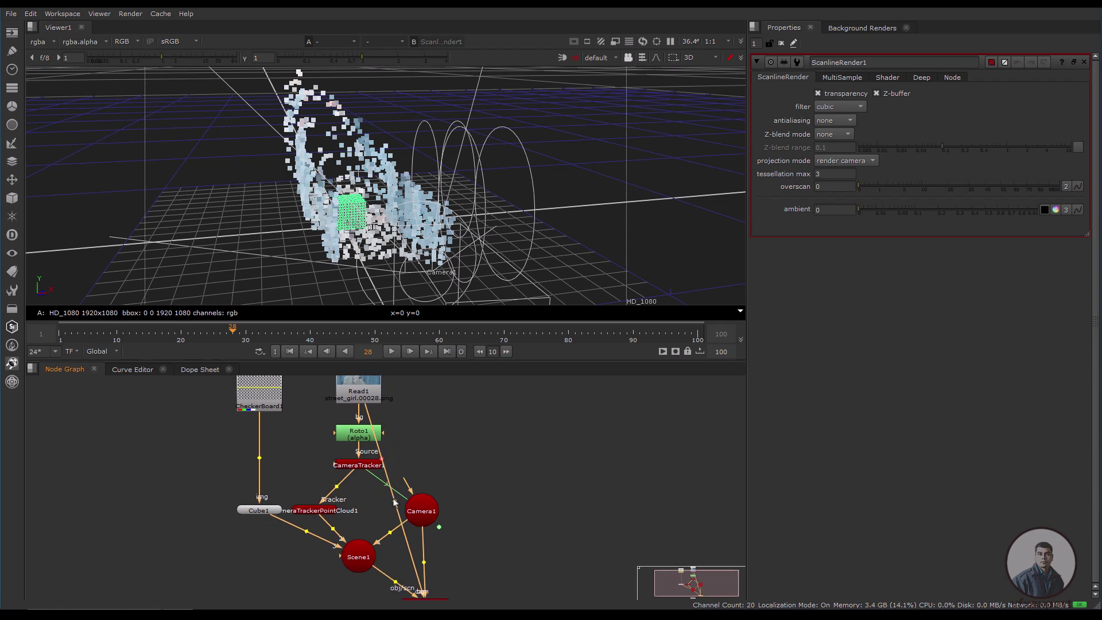
ctrl+drag(394, 501, 506, 398)
scroll(489, 447, down, 2)
middle_drag(497, 463, 485, 465)
ctrl+drag(459, 484, 481, 555)
mouse_move(487, 413)
ctrl+mouse_down()
mouse_move(487, 395)
mouse_move(487, 405)
ctrl+mouse_up()
drag(486, 404, 486, 392)
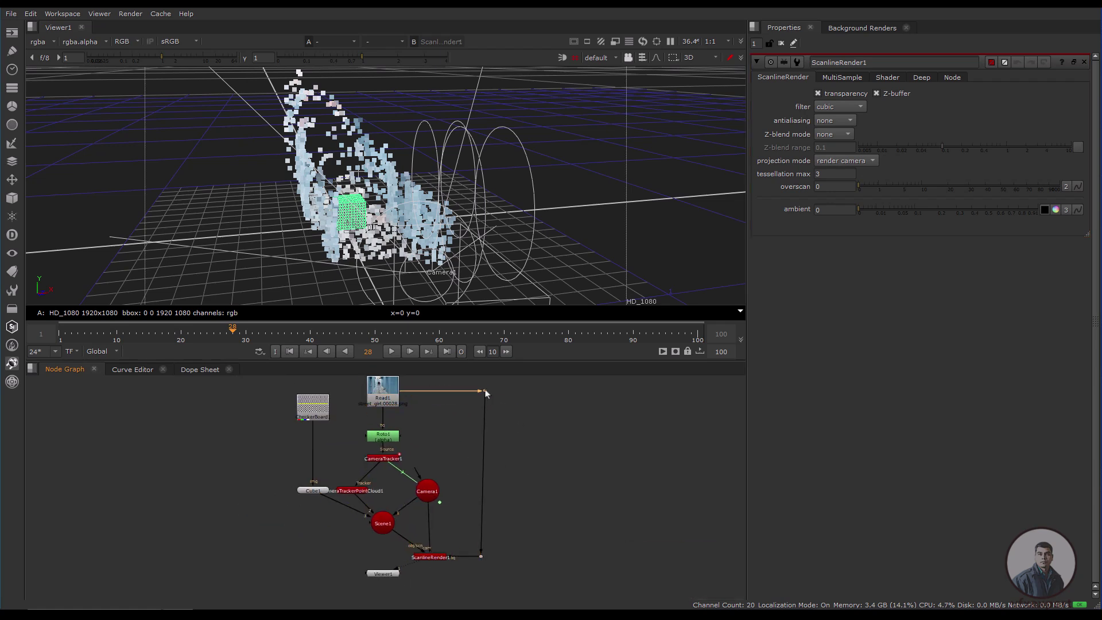
Display ScanlineRender1 in Viewer1 and switch the viewer to the 2D rendered image
click(435, 557)
key(1)
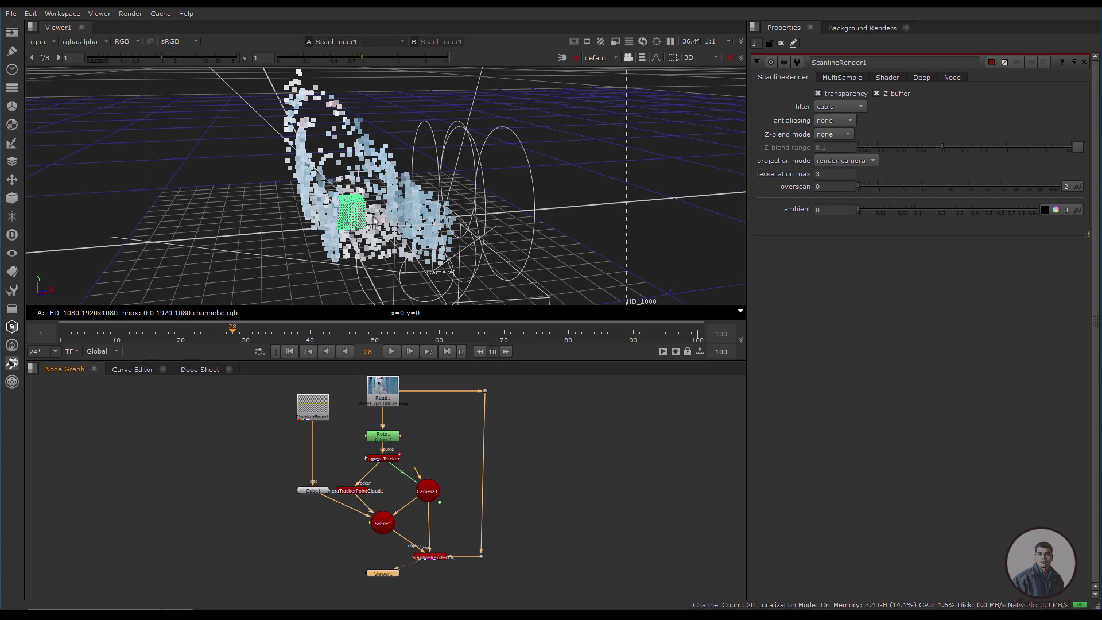
key(Tab)
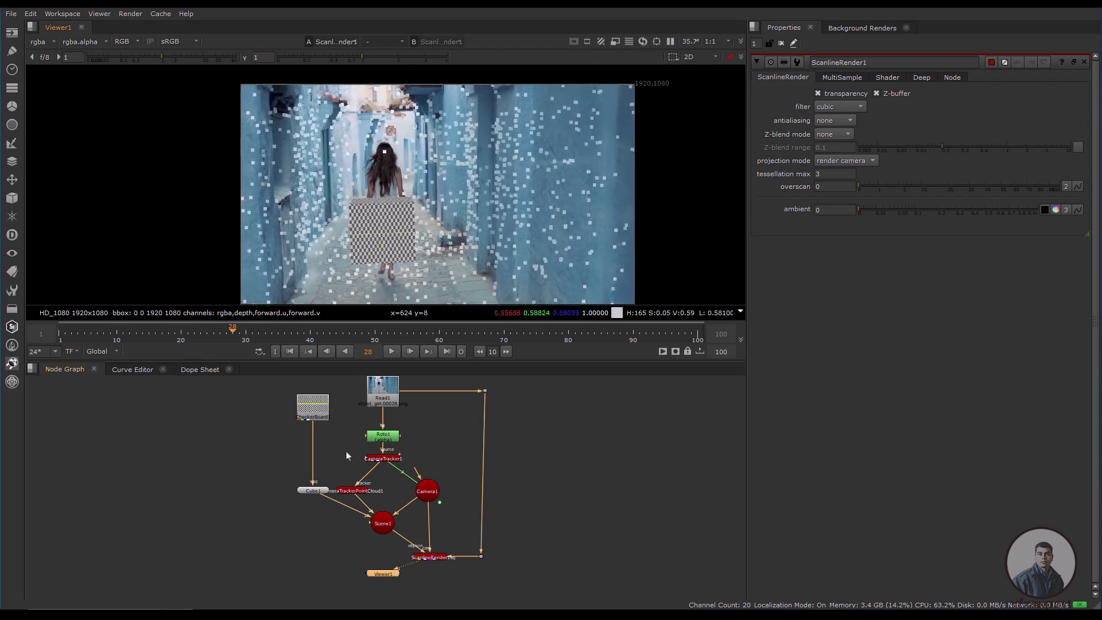
Disable the CameraTrackerPointCloud1 node so the tracking points are left out of the render
scroll(354, 487, up, 3)
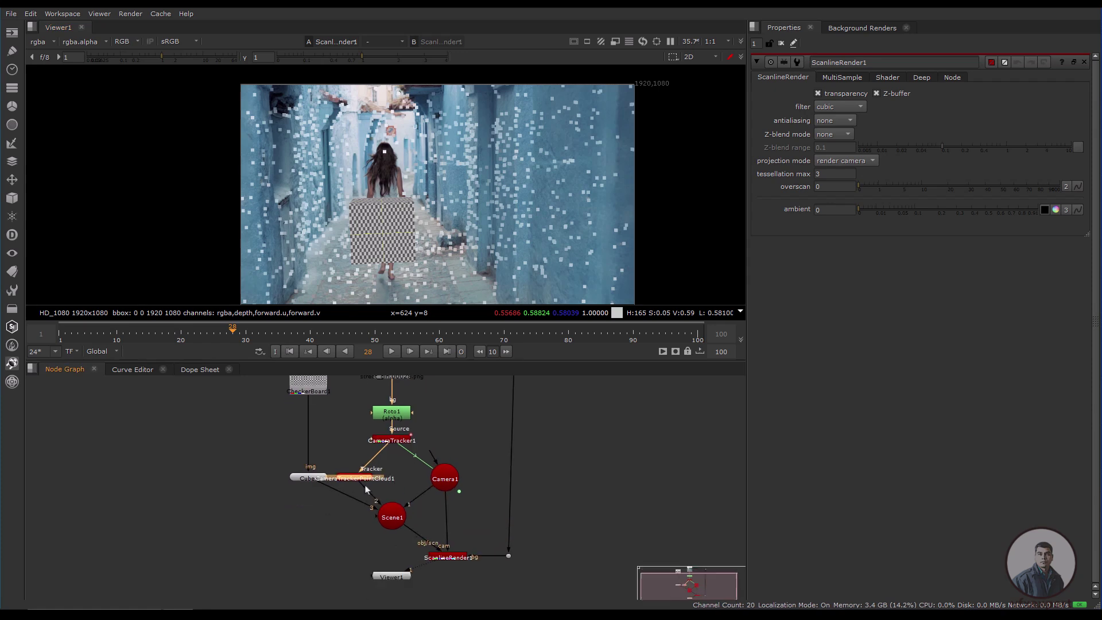
key(d)
drag(470, 200, 291, 295)
scroll(419, 245, down, 2)
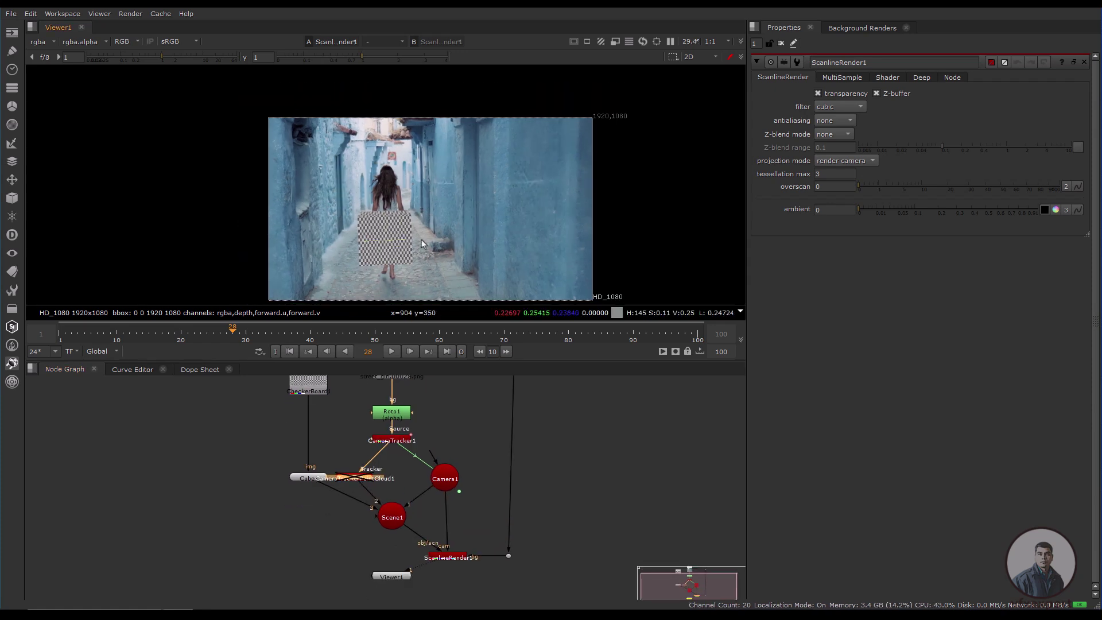
Reduce Cube1's uniform scale to 0.07
double_click(305, 479)
drag(941, 257, 913, 256)
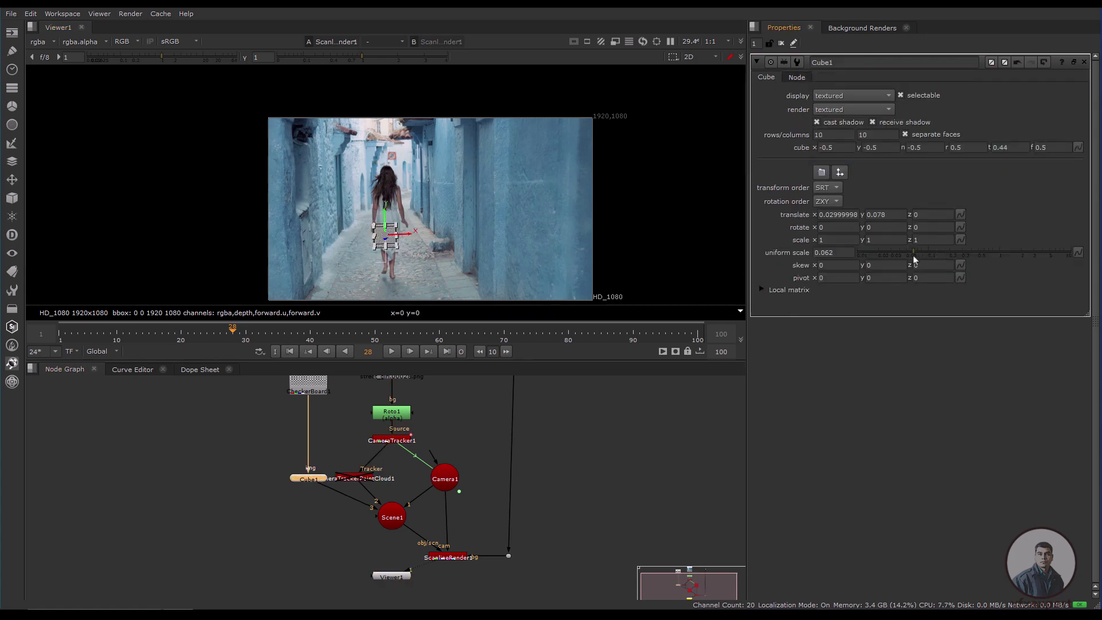
scroll(389, 231, up, 2)
scroll(389, 230, up, 1)
scroll(429, 202, up, 1)
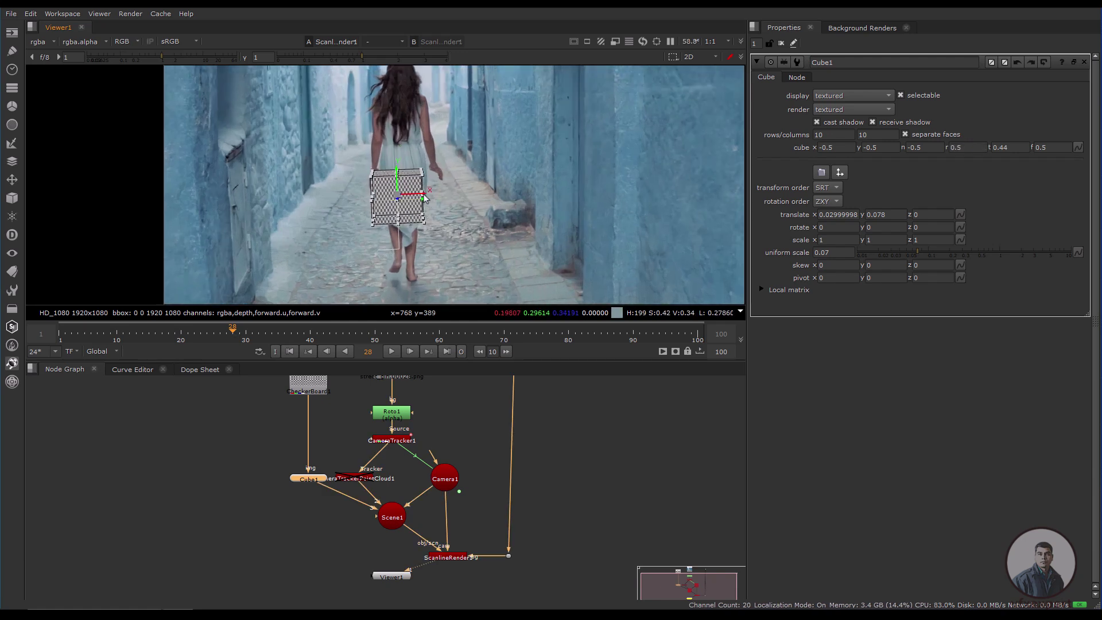
Shift Cube1 to X -0.041 beside the walking woman, widen its right extent to 0.69, and close its properties
drag(423, 196, 372, 203)
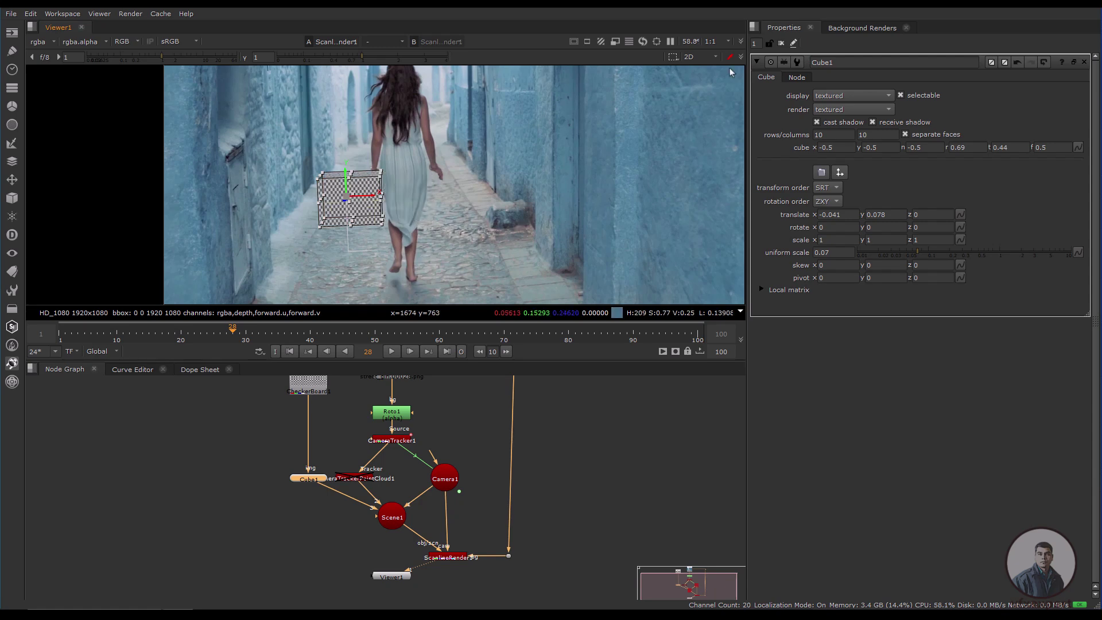
click(781, 45)
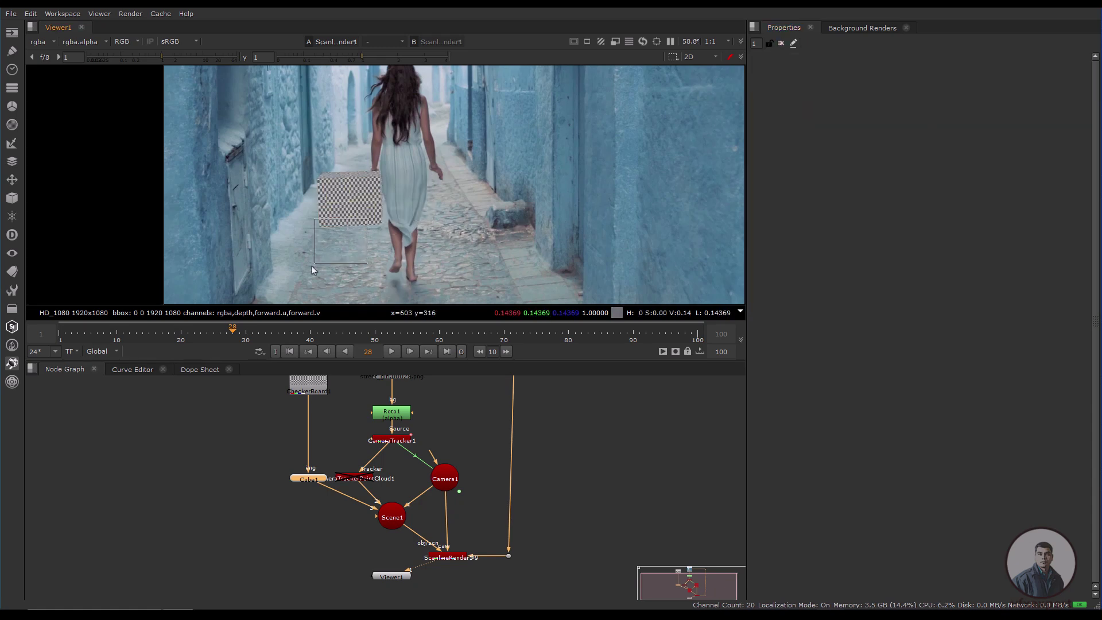
scroll(354, 237, up, 3)
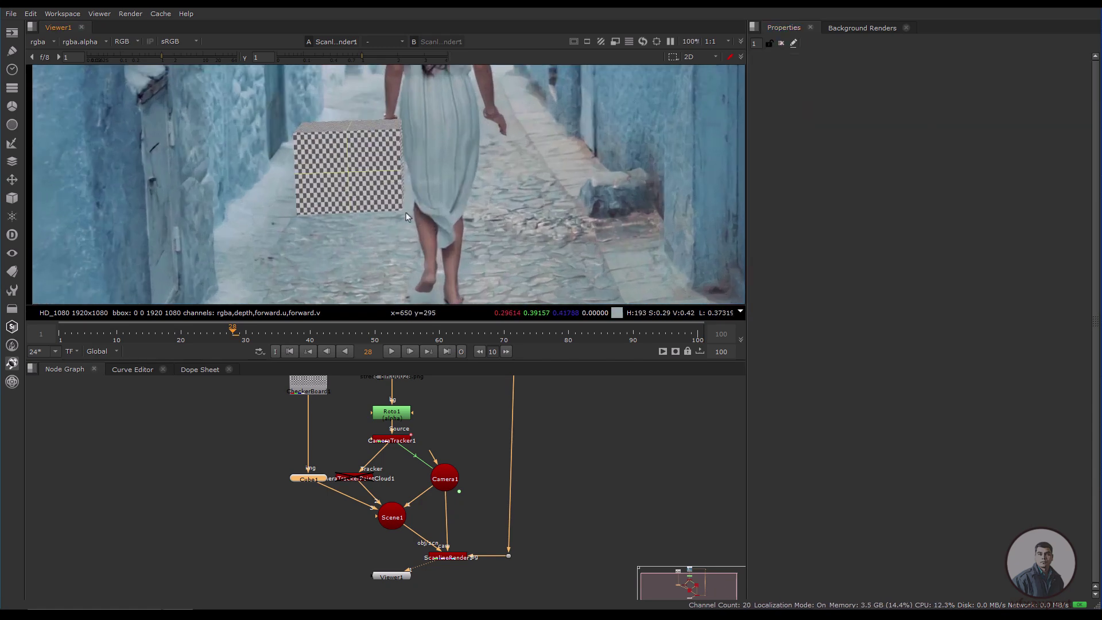
scroll(352, 268, down, 2)
middle_drag(350, 264, 334, 273)
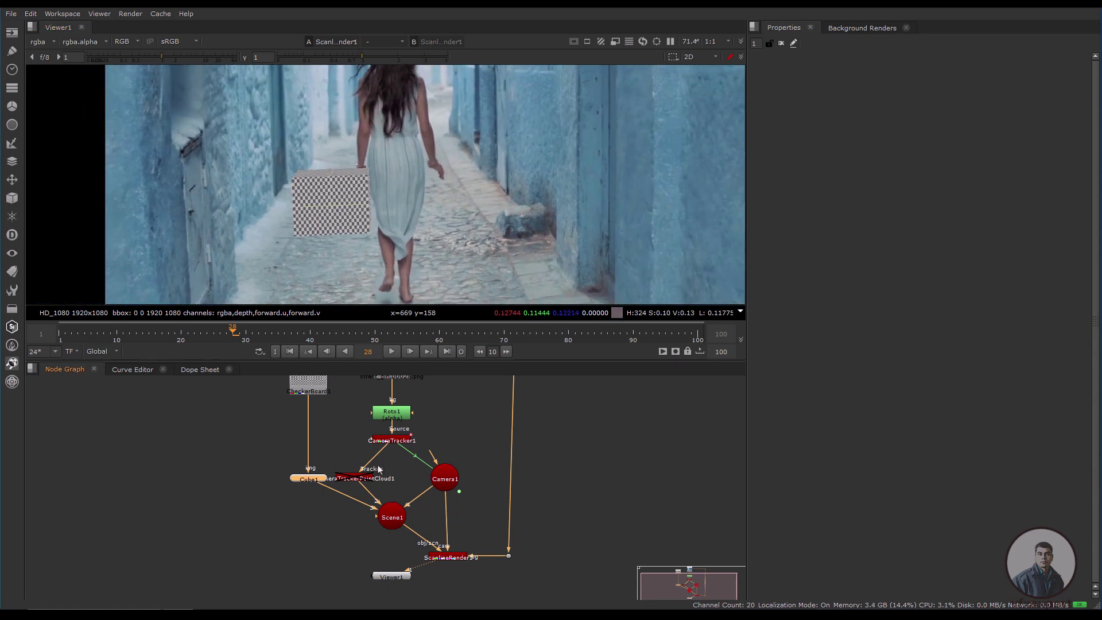
Set CameraTracker1's scene transform Z rotation to 0.4
middle_drag(334, 510, 334, 529)
click(399, 461)
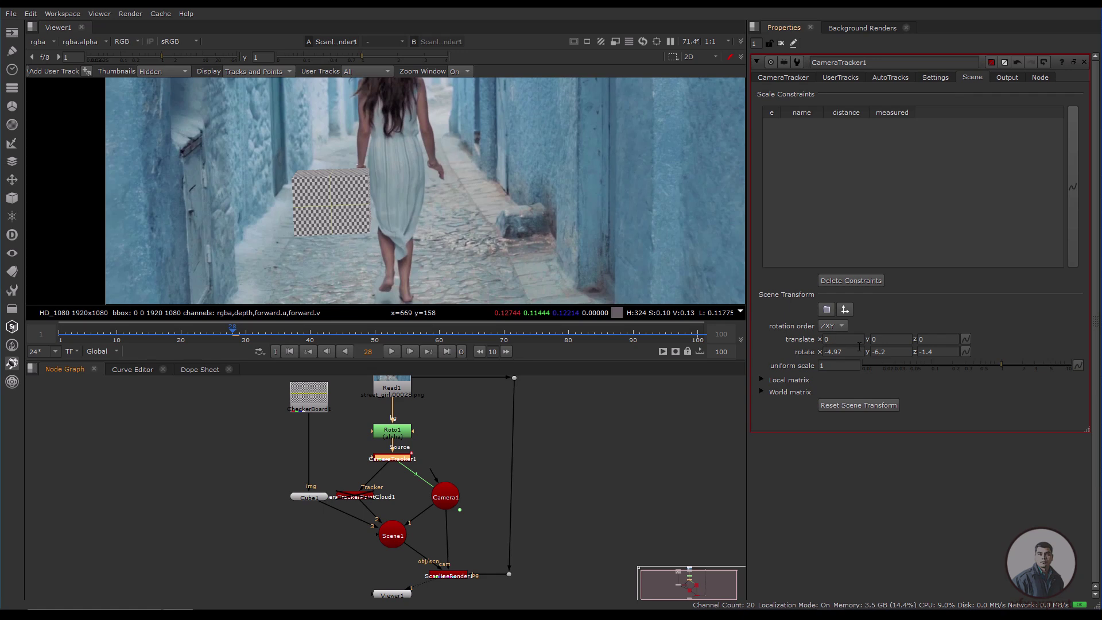
click(928, 352)
key(Up)
key(Up)
key(Up)
key(Up)
key(Up)
key(Up)
key(Up)
key(Up)
key(Up)
key(Up)
key(Up)
key(Up)
key(Up)
key(Up)
key(Up)
key(Up)
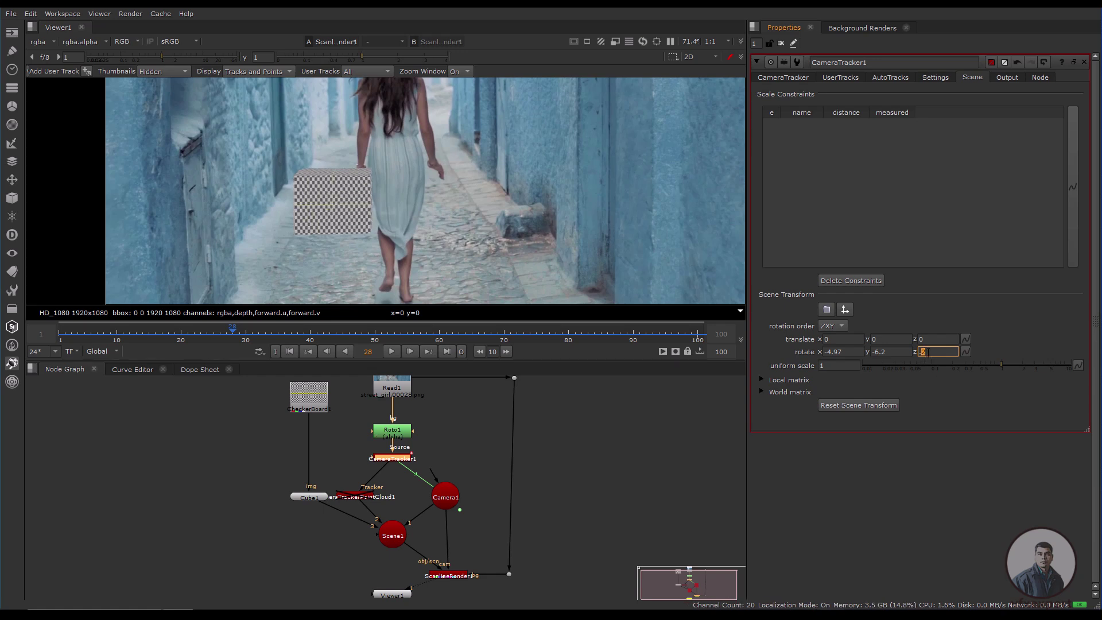
key(Return)
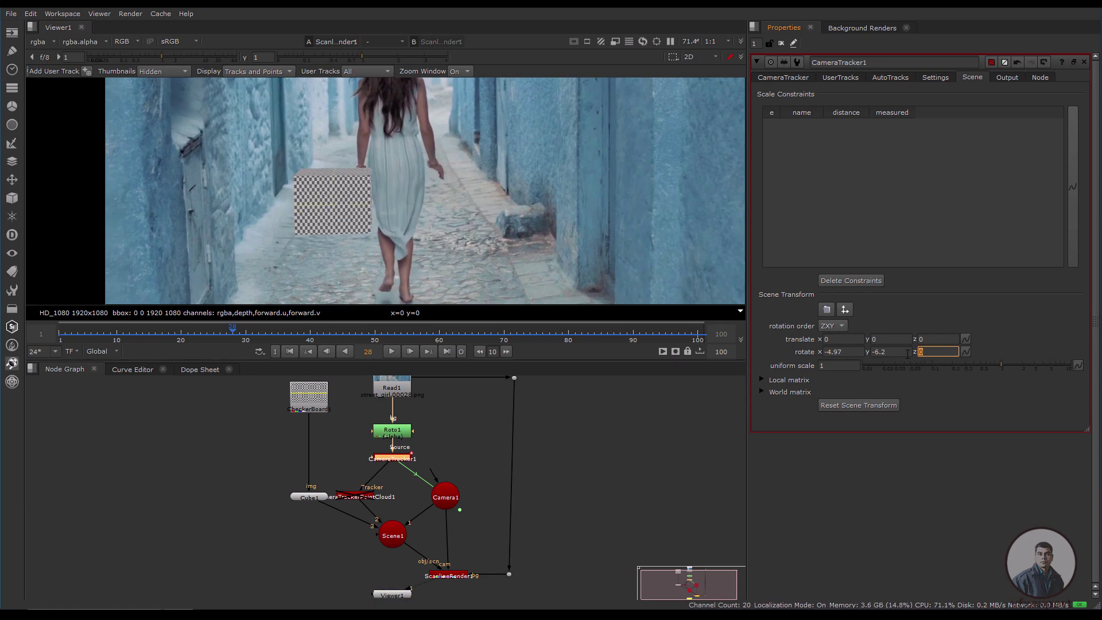
key(Up)
scroll(325, 238, down, 2)
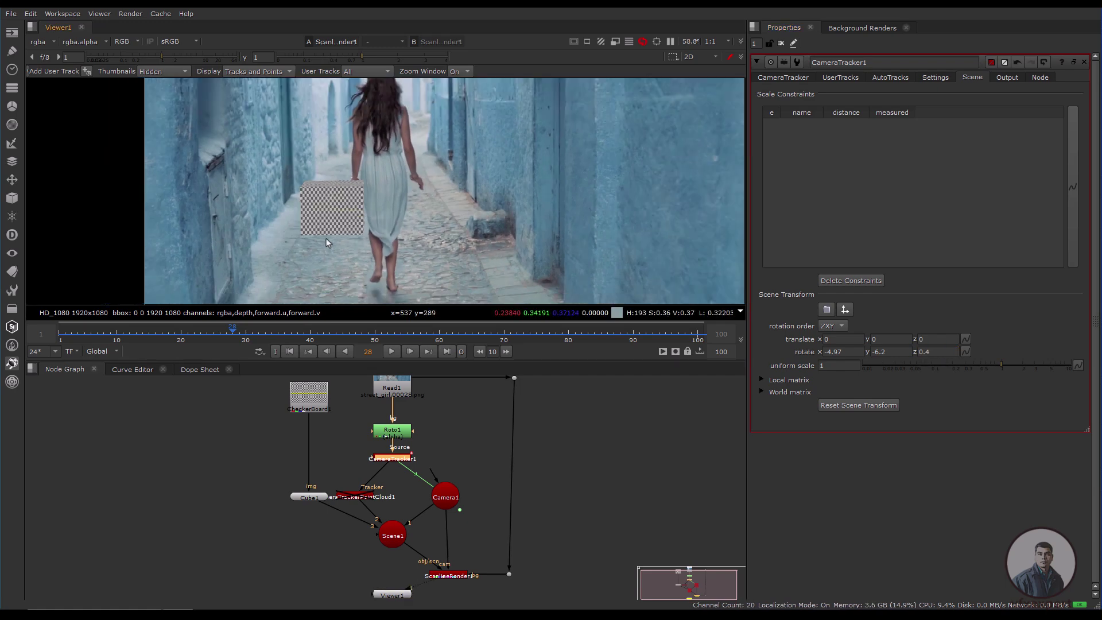
scroll(356, 244, down, 4)
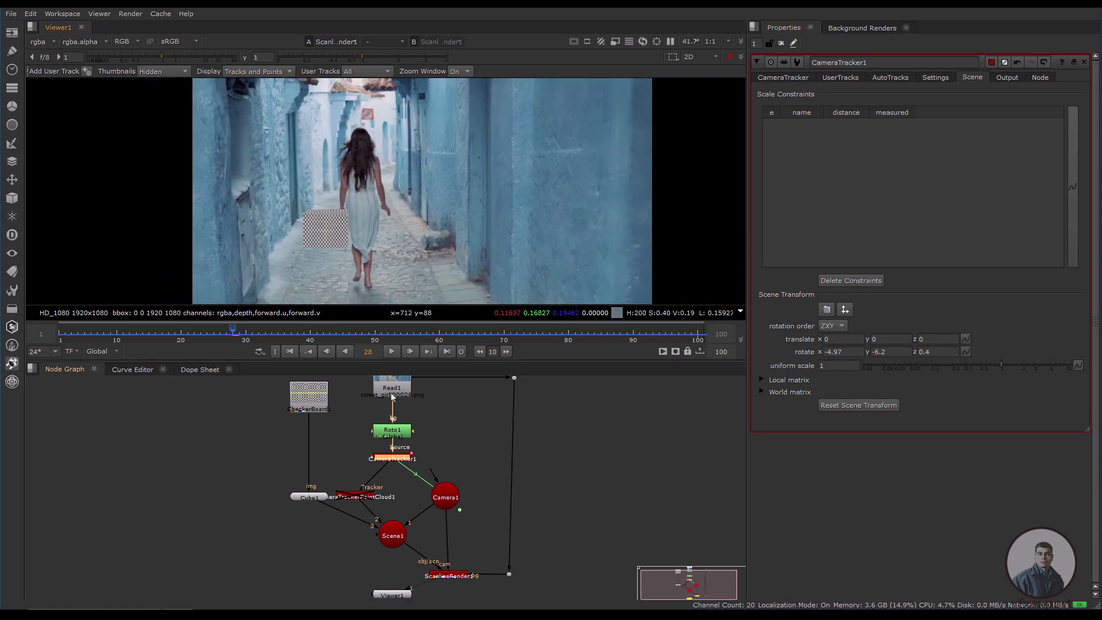
Go to frame 1 and re-enable CameraTrackerPointCloud1 in the 3D view to compare the cube's height with the ground points
click(290, 351)
scroll(405, 265, up, 2)
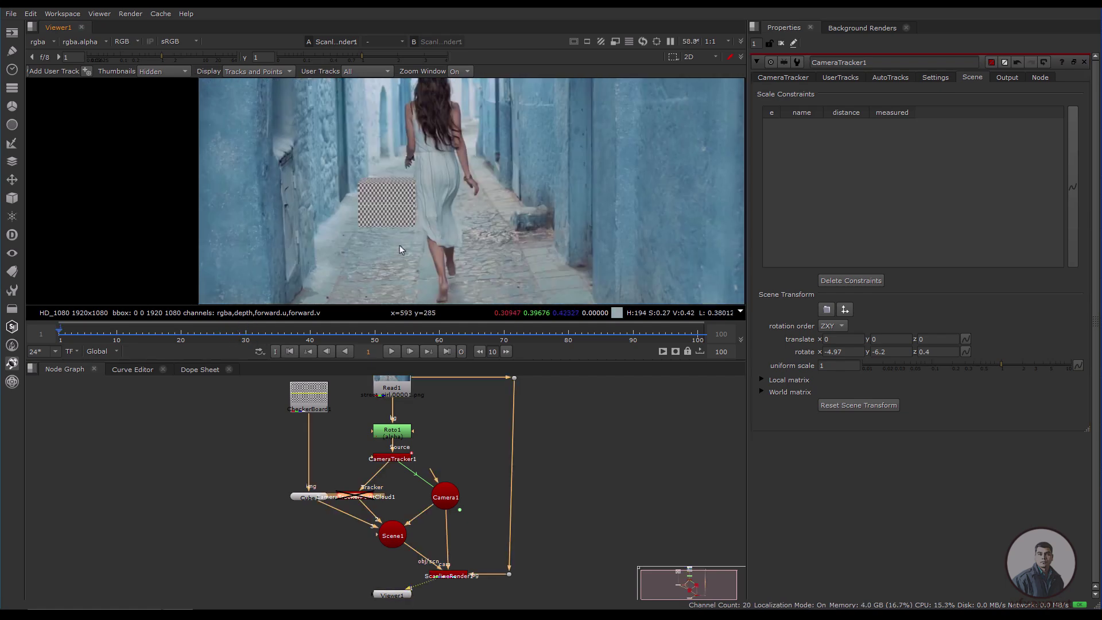
key(Tab)
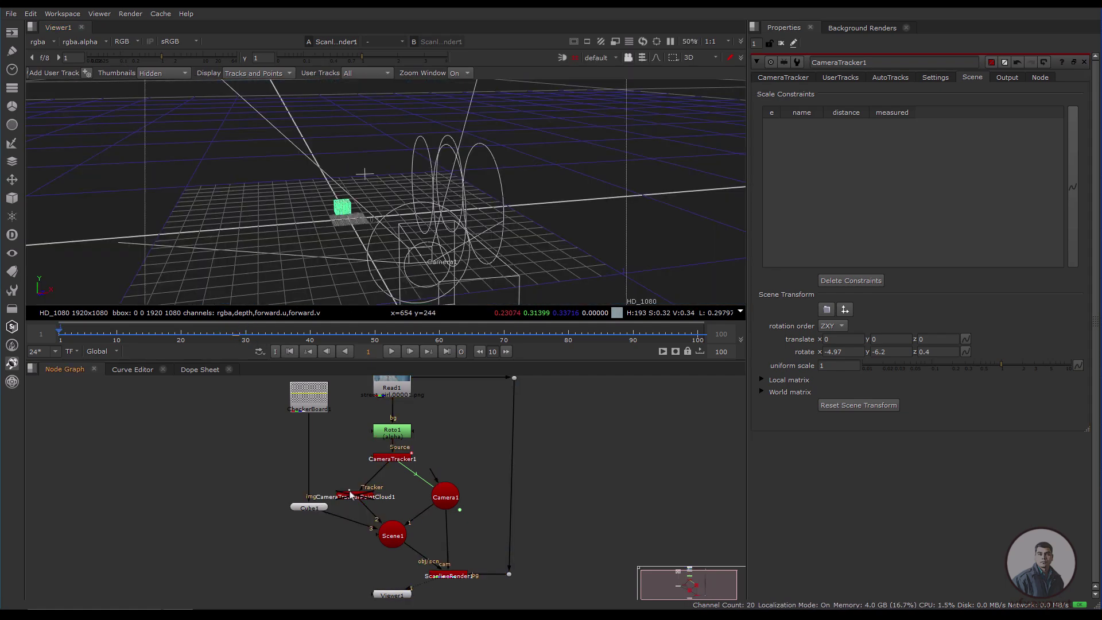
click(352, 495)
key(d)
scroll(371, 287, up, 3)
ctrl+drag(372, 270, 593, 208)
scroll(520, 195, up, 2)
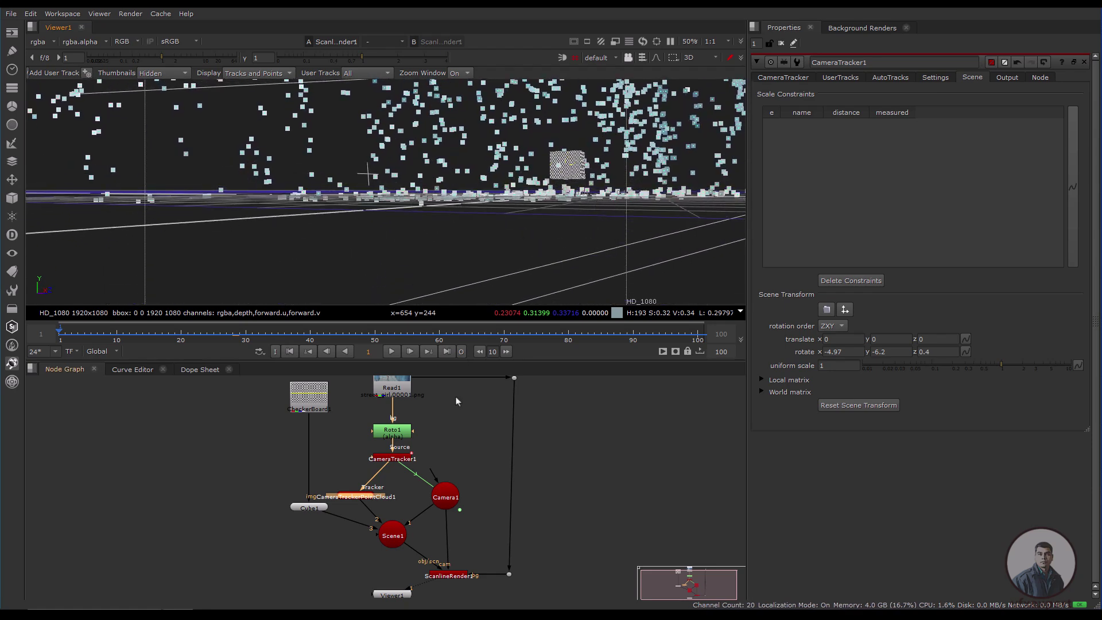
Lower Cube1 to about Y 0.036 so that it rests on the ground points
double_click(308, 507)
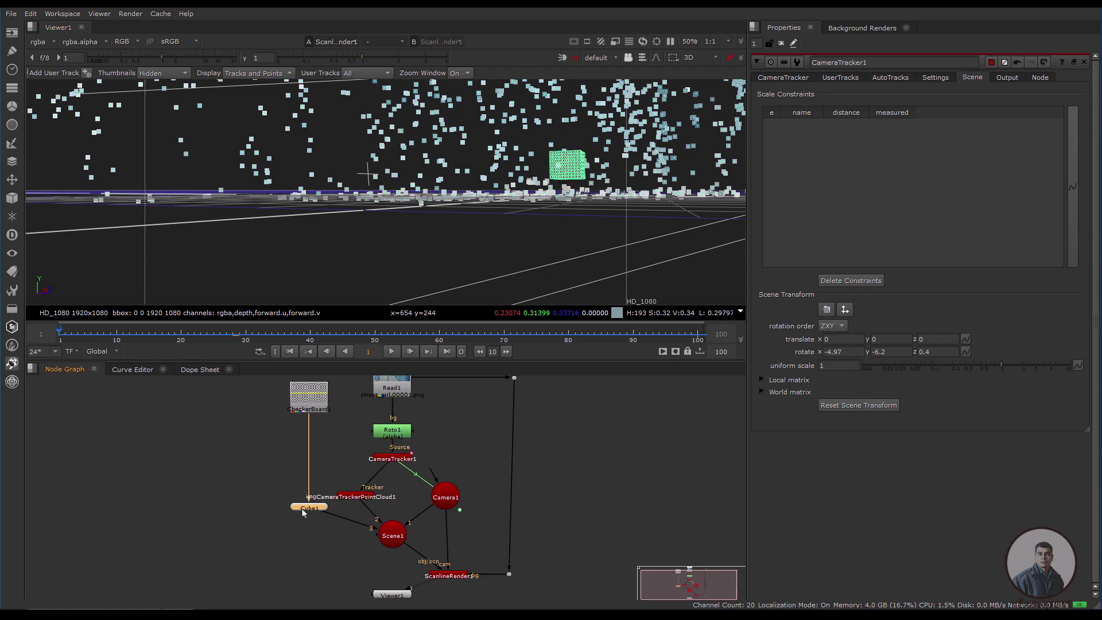
drag(567, 146, 567, 164)
ctrl+drag(575, 211, 374, 237)
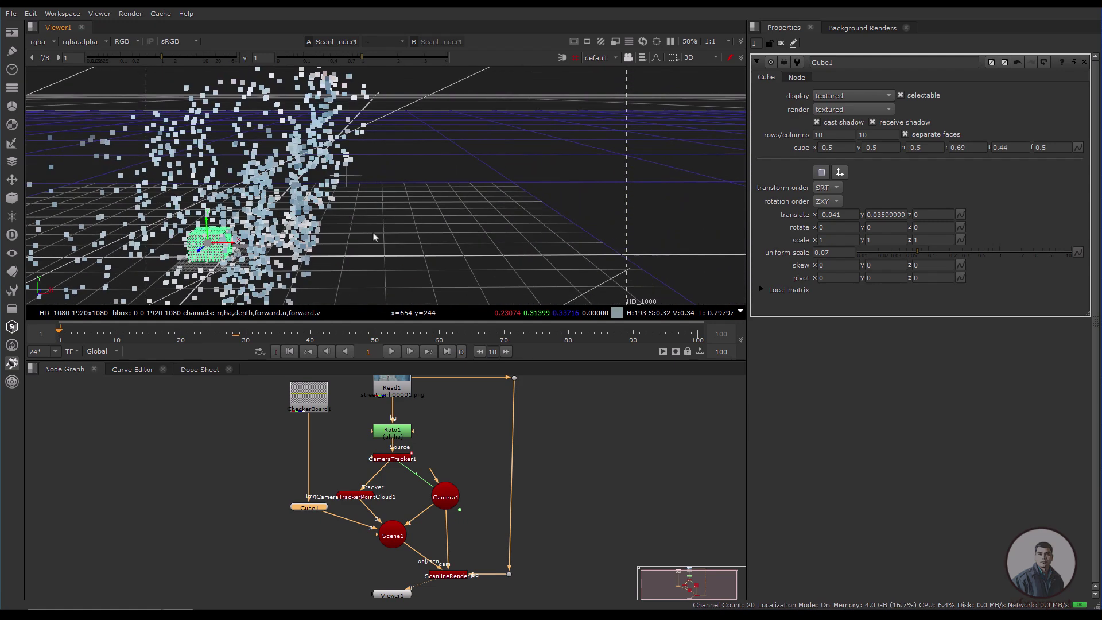
Return to the 2D render, disable CameraTrackerPointCloud1, and close the cube's properties
key(Tab)
click(362, 497)
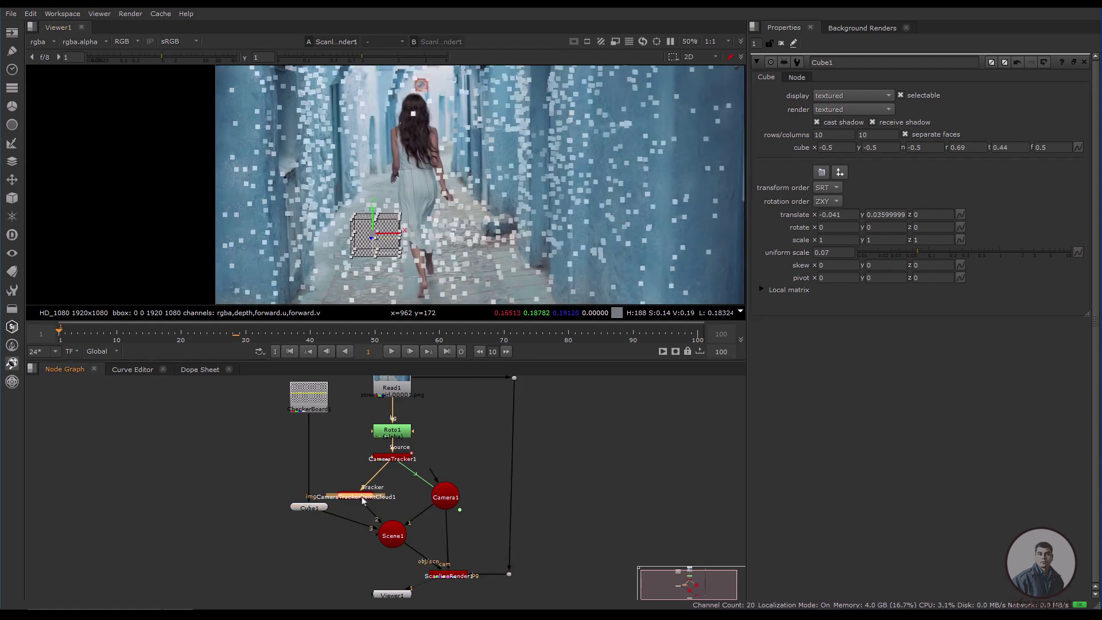
key(d)
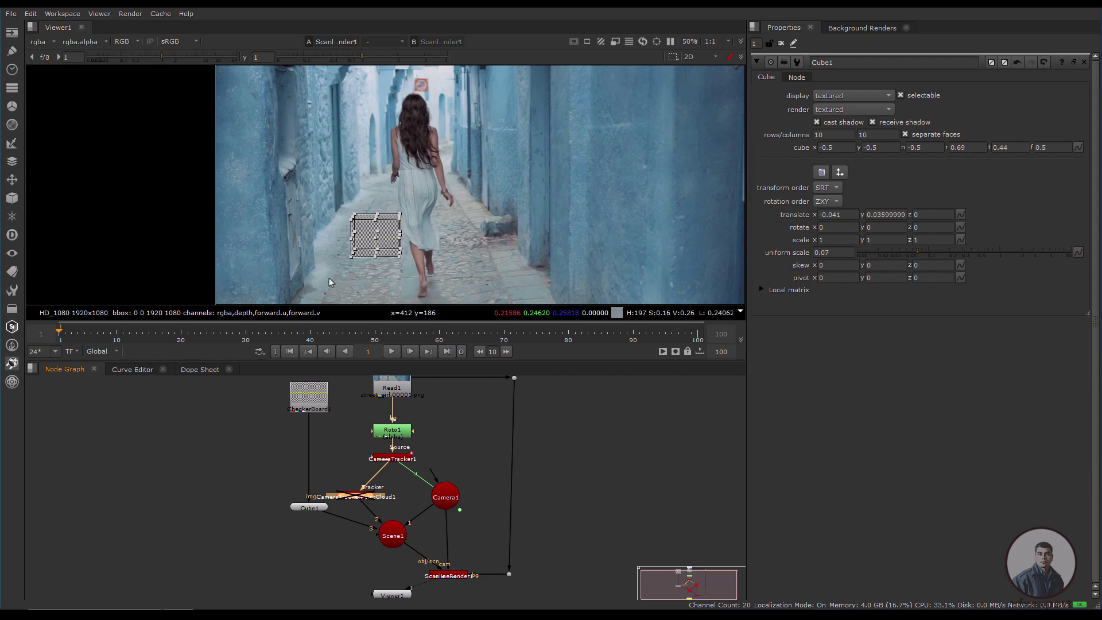
click(781, 43)
scroll(412, 205, up, 2)
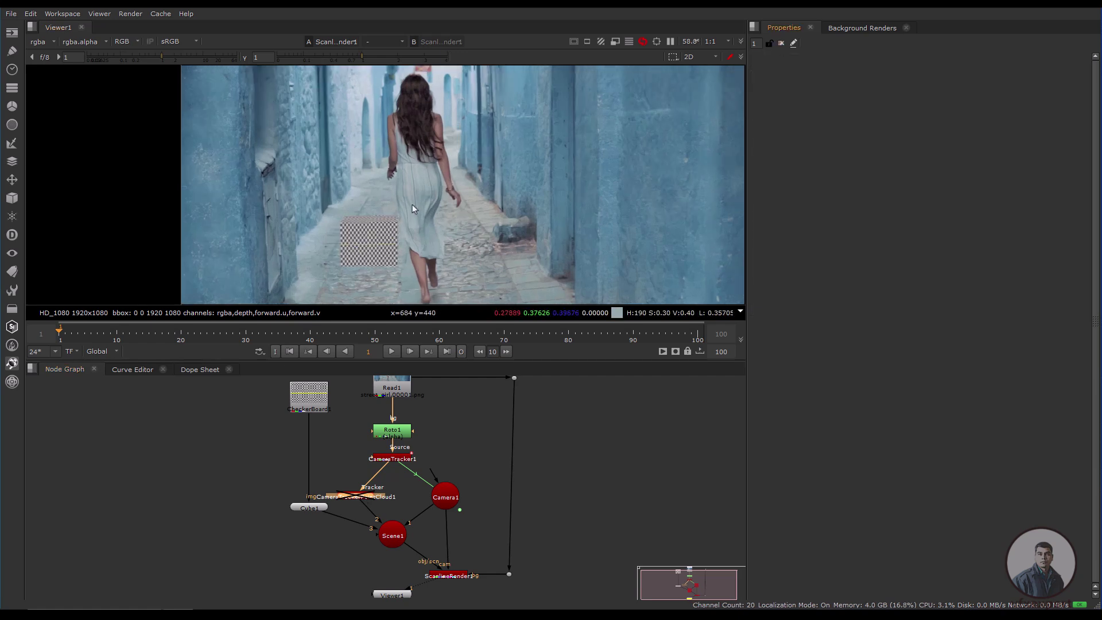
Play and scrub the rendered shot to check that the cube sticks to the street, and return to frame 1
click(405, 352)
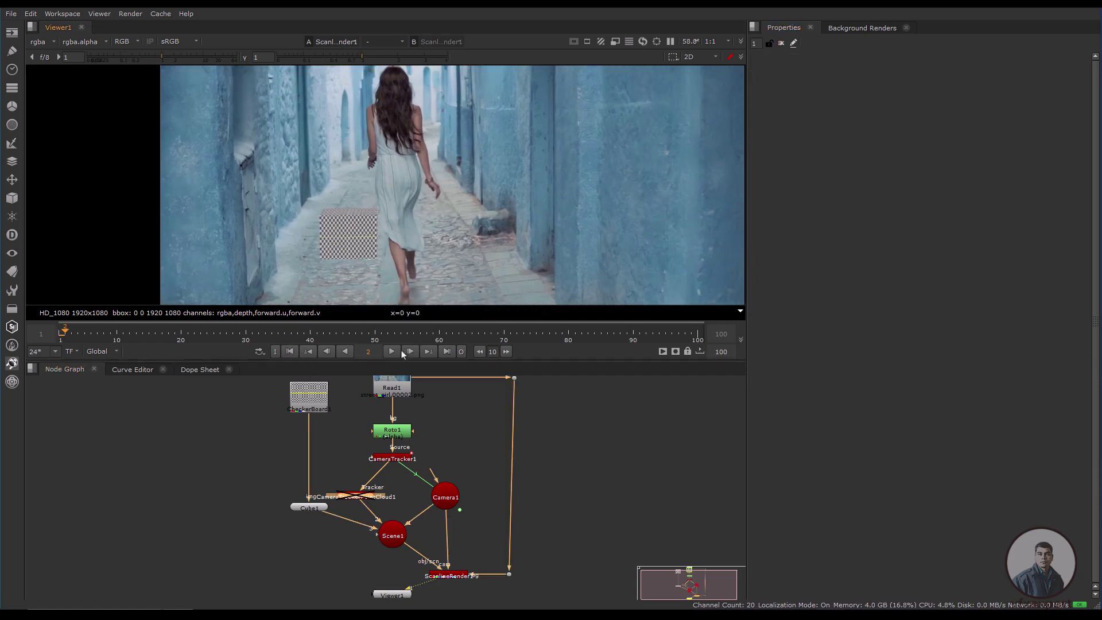
click(391, 351)
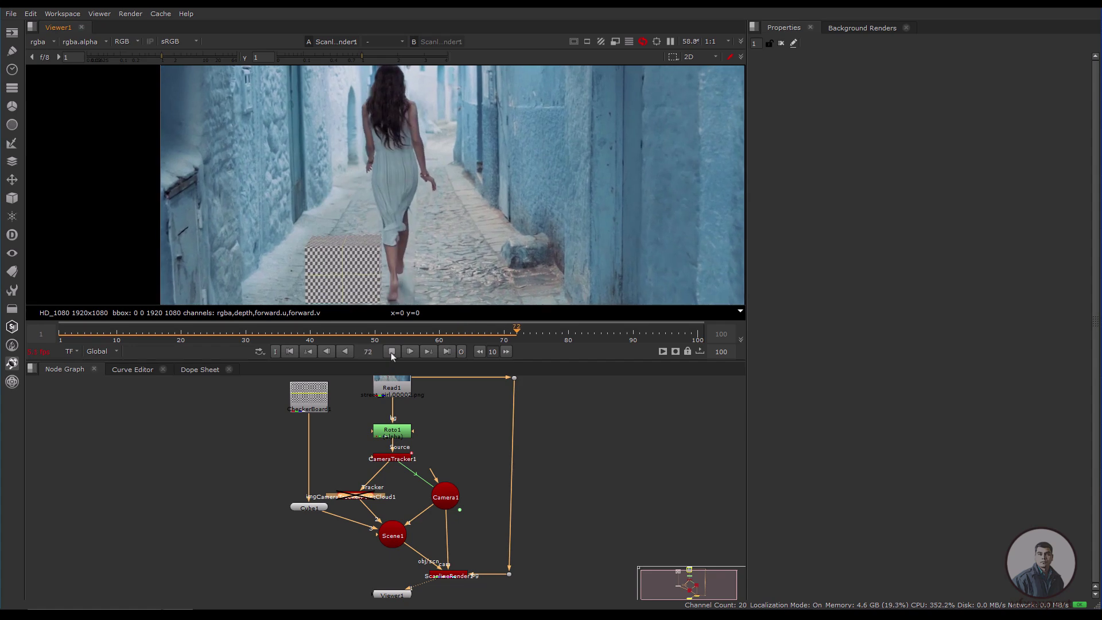
click(392, 351)
drag(386, 333, 118, 313)
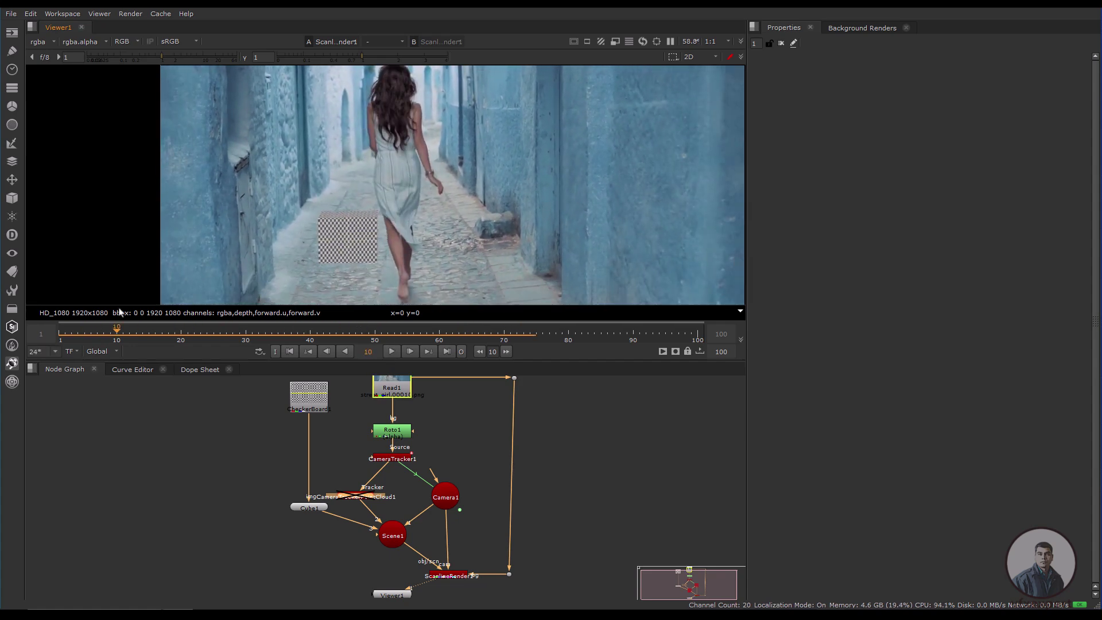
click(292, 354)
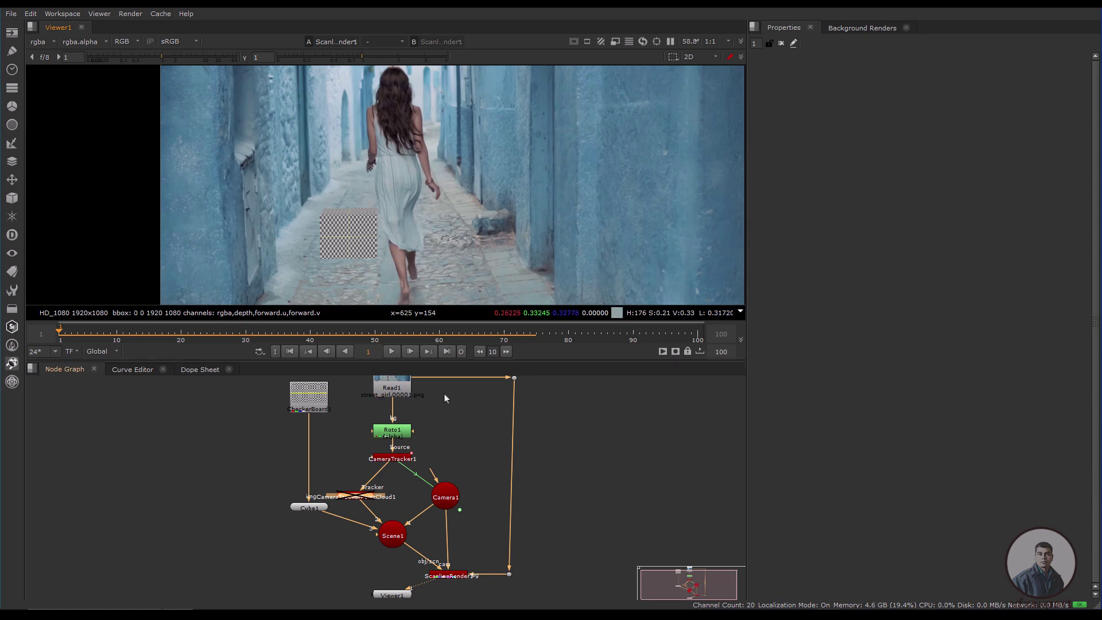
ctrl+shift+drag(362, 150, 435, 204)
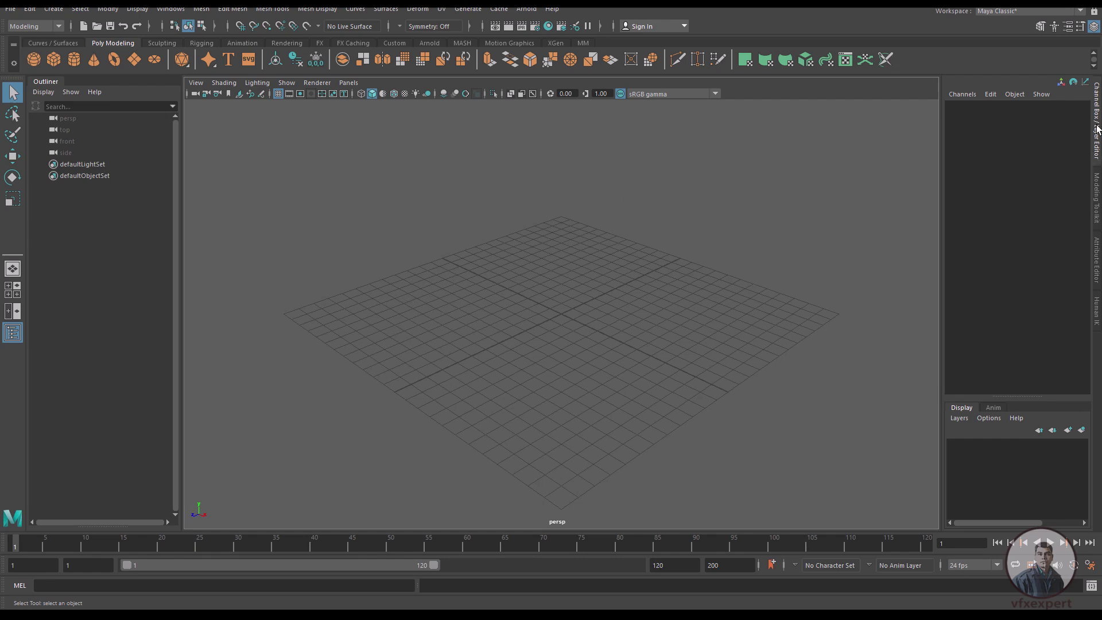
Switch to Maya and import the Human IK example character
click(1053, 26)
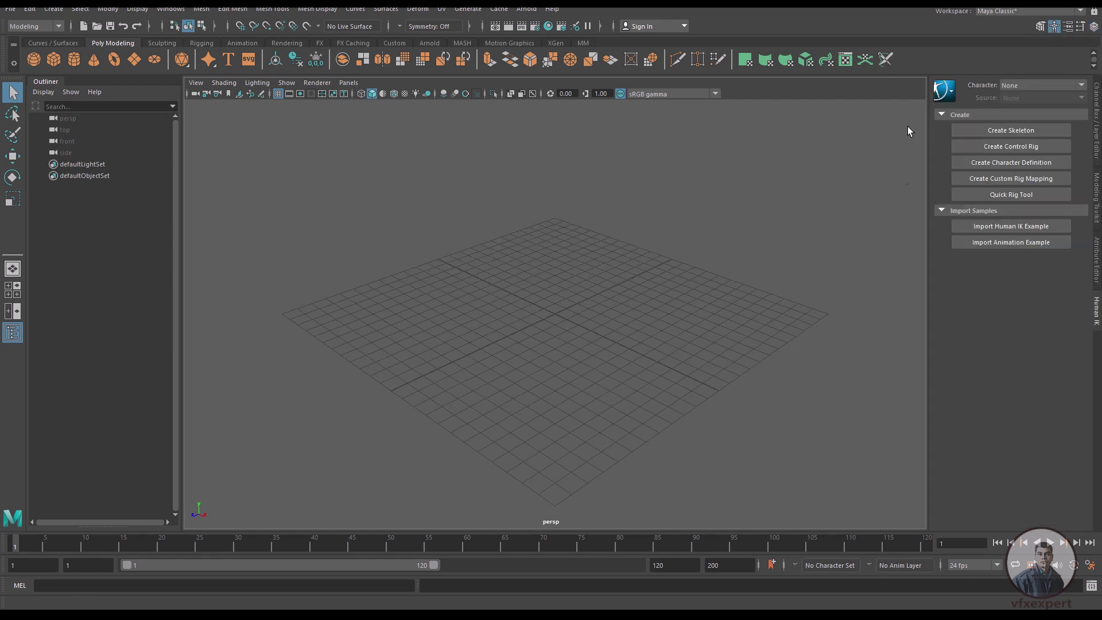
click(990, 227)
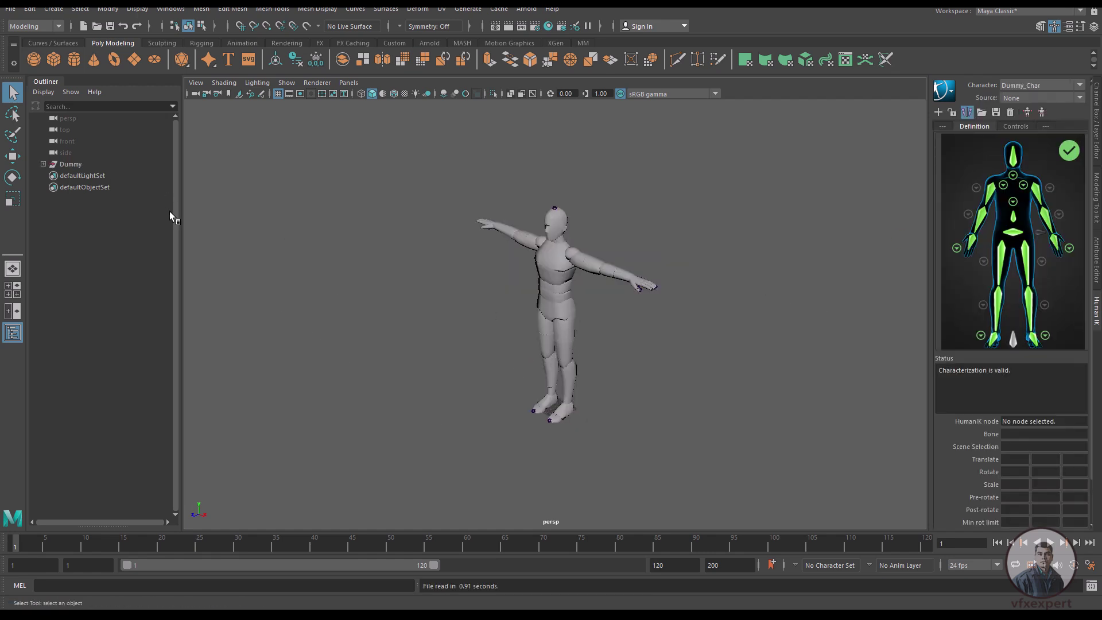
Delete the Hips skeleton from the Dummy group and select the Dummy group
click(44, 164)
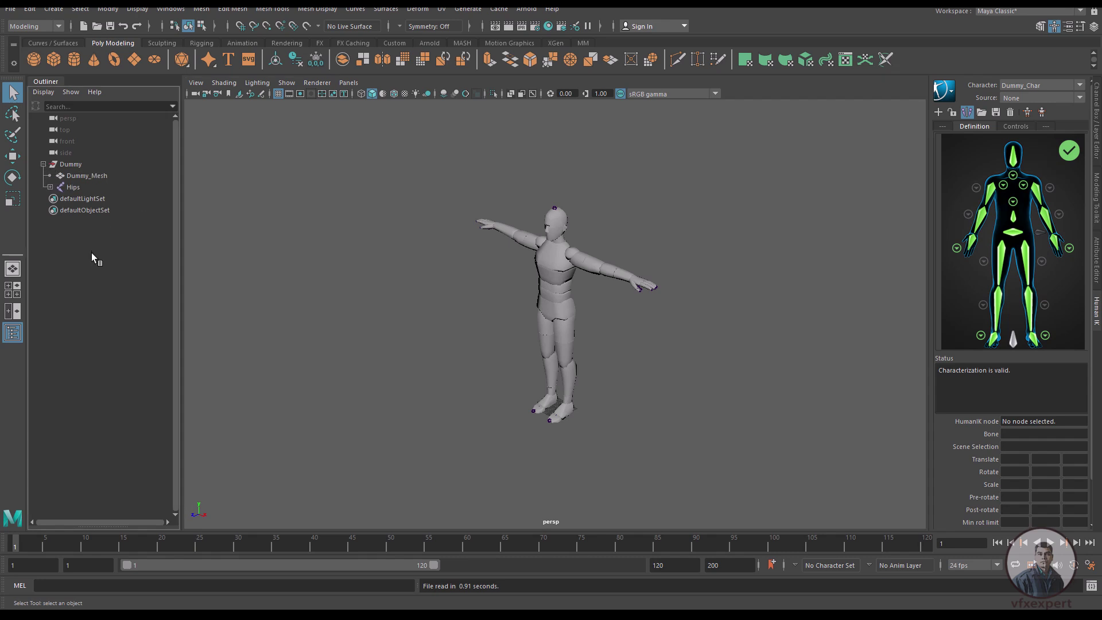
click(72, 188)
key(Delete)
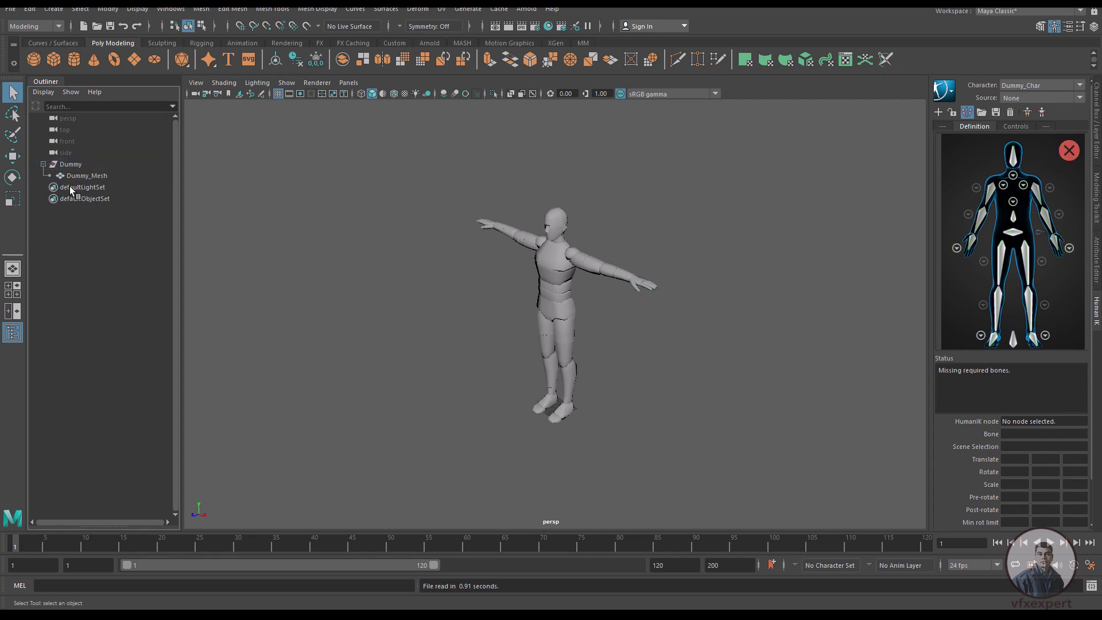
click(71, 165)
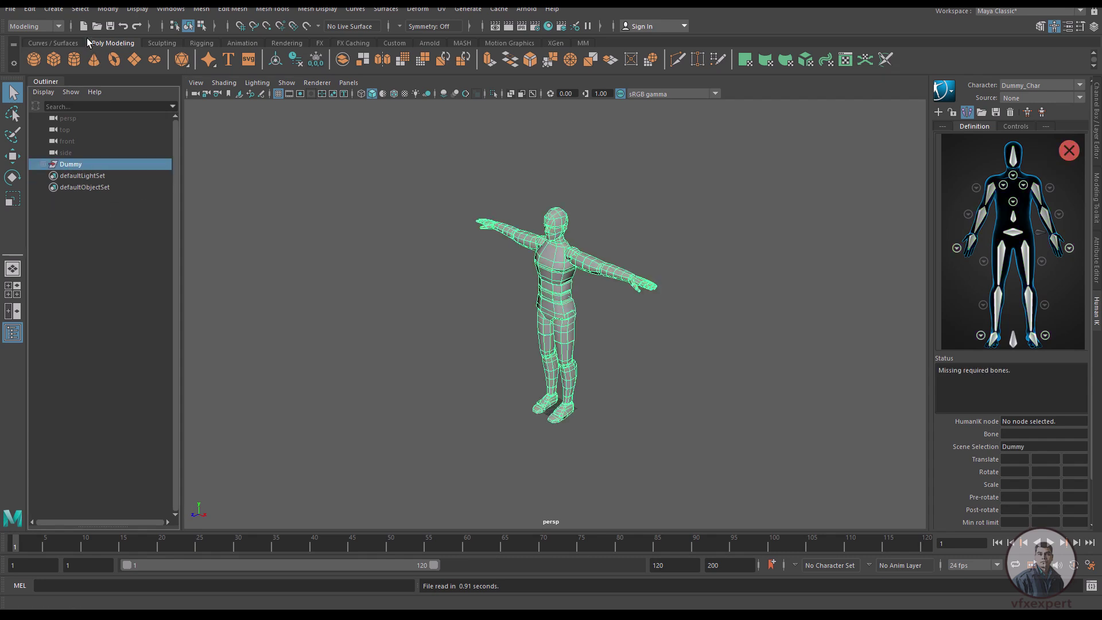
Export the selected Dummy as an OBJ file named character to the Online Classes Footages folder
click(10, 9)
click(49, 158)
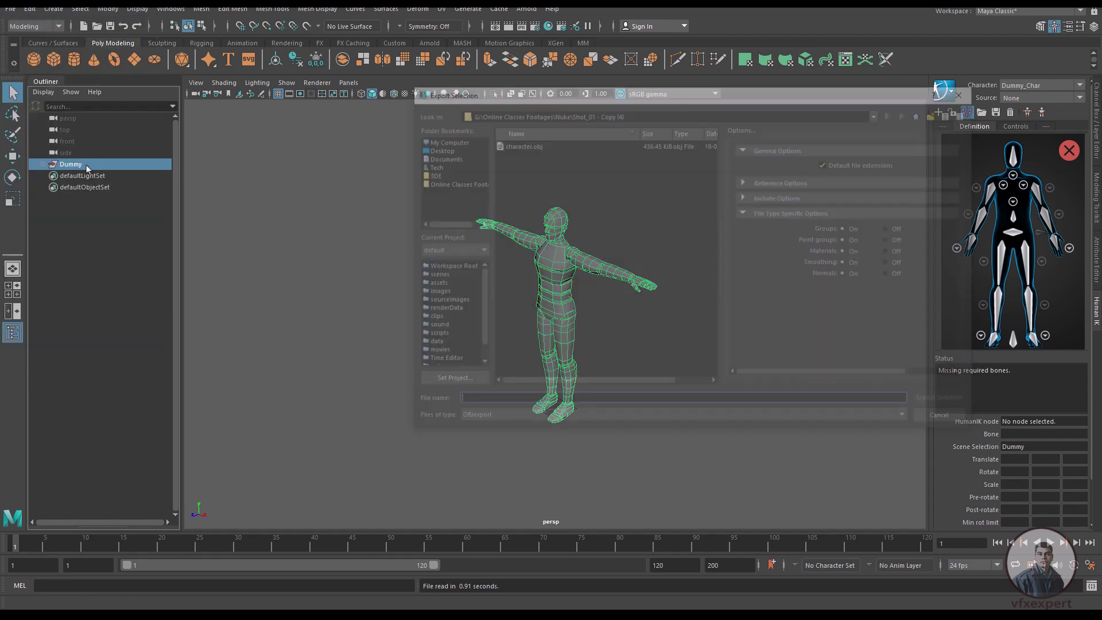
click(498, 402)
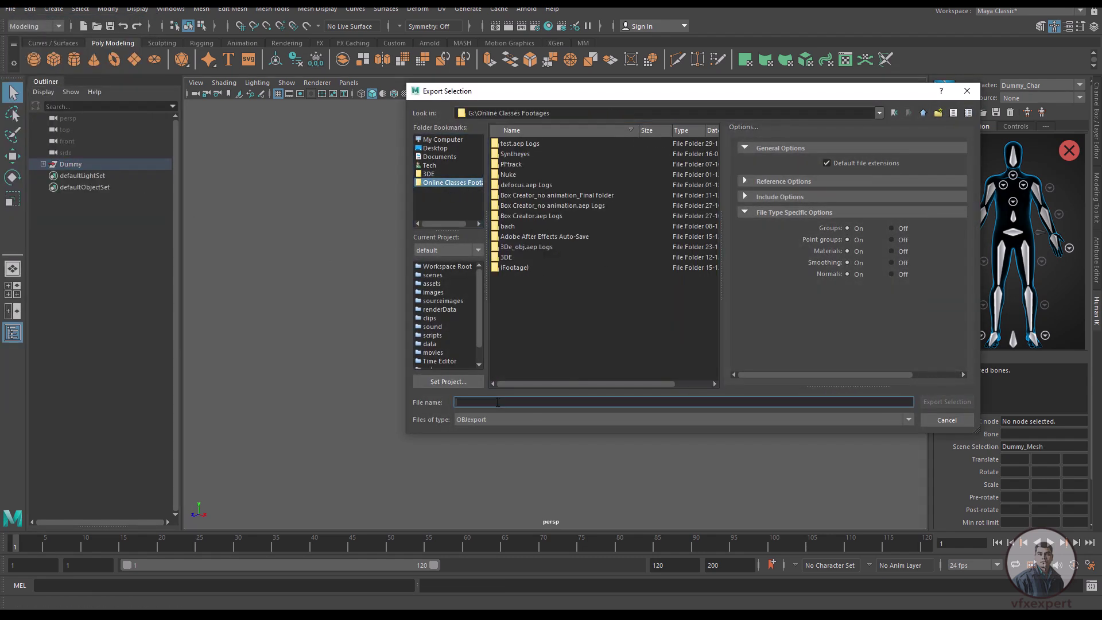
text(character)
click(506, 420)
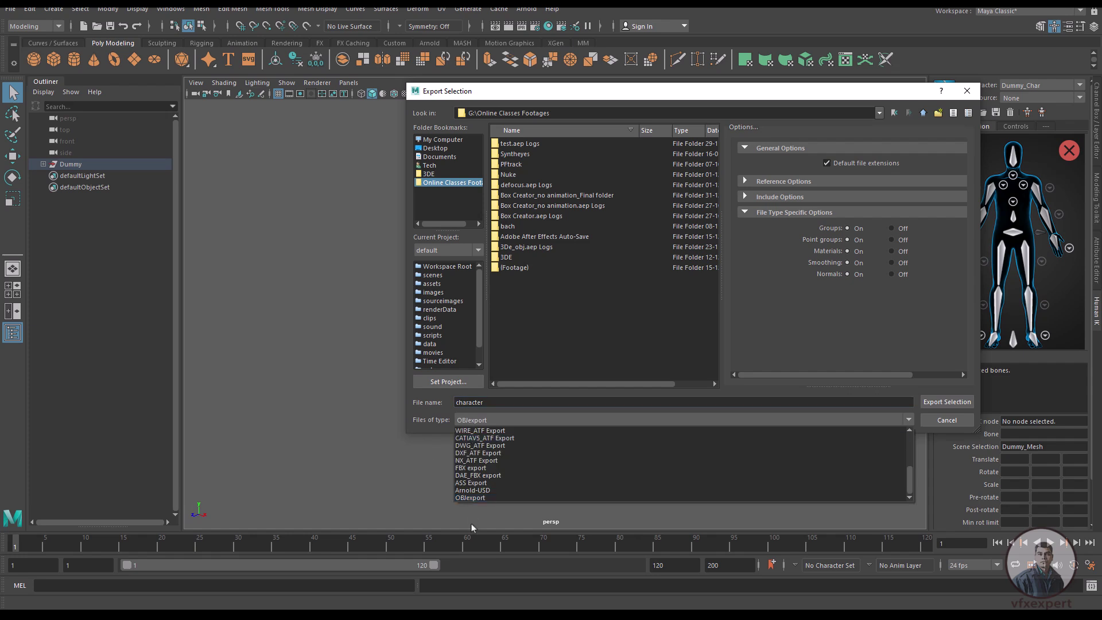
click(485, 498)
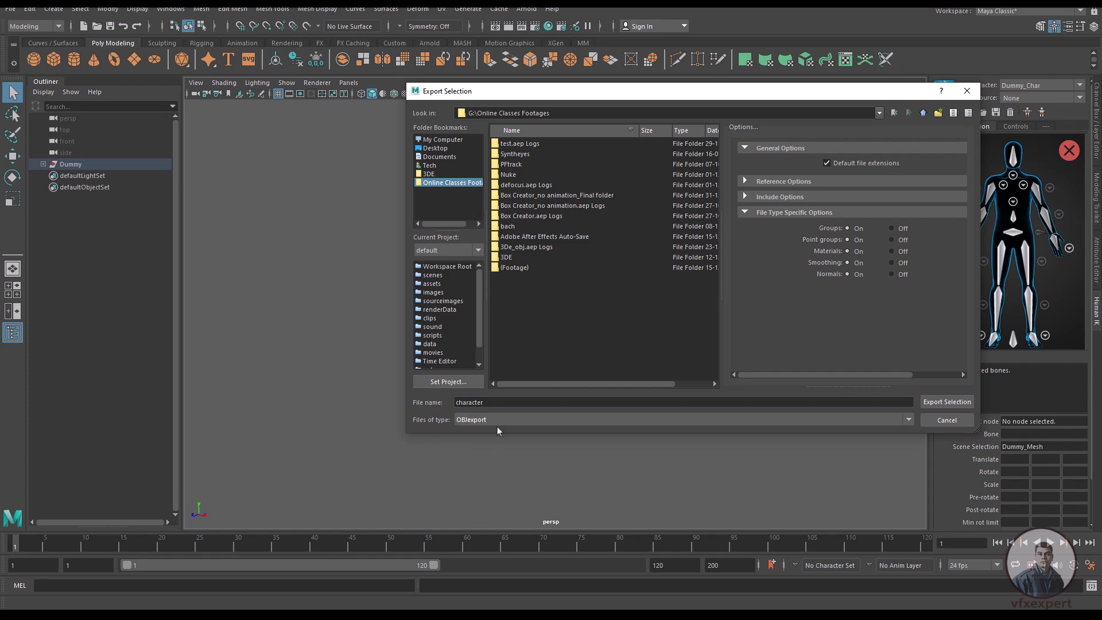
click(947, 401)
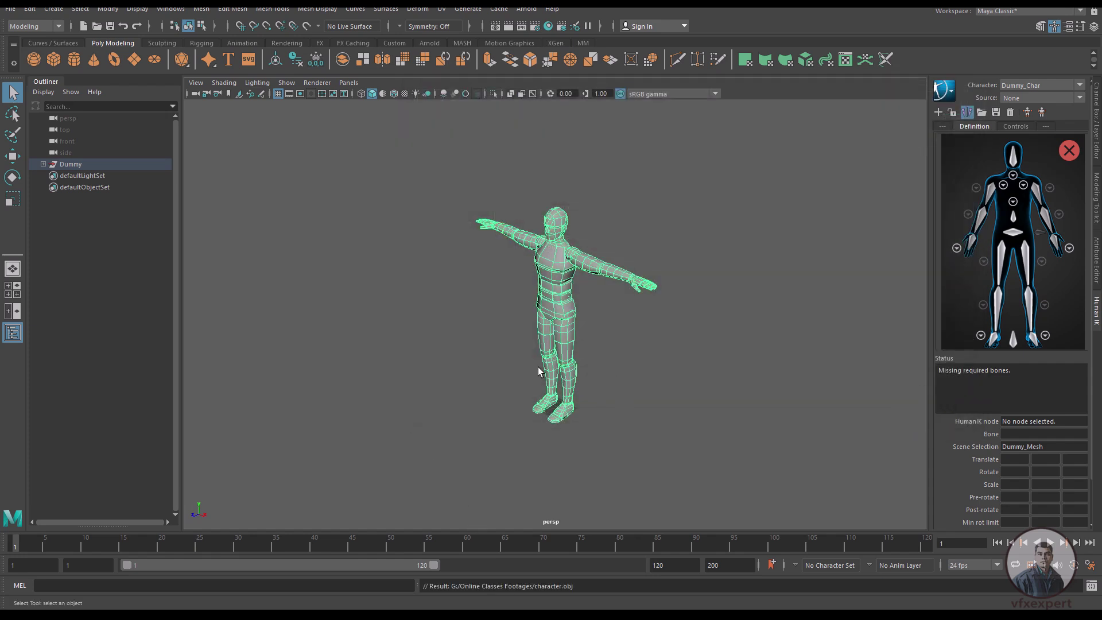
Switch to Nuke and add a ReadGeo node to the node graph
click(612, 358)
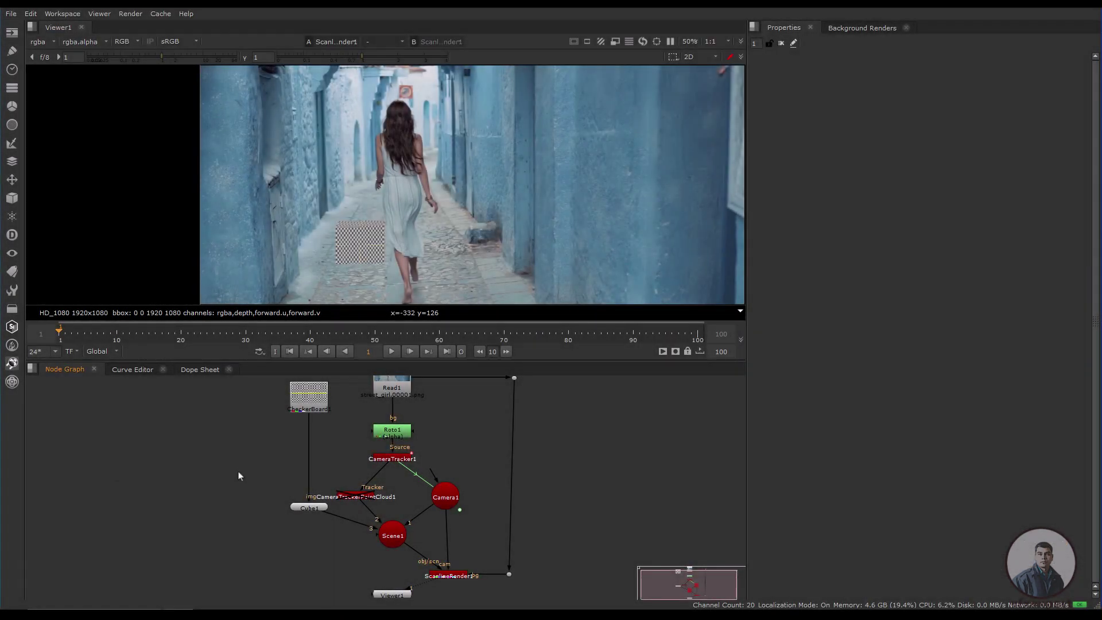
key(Tab)
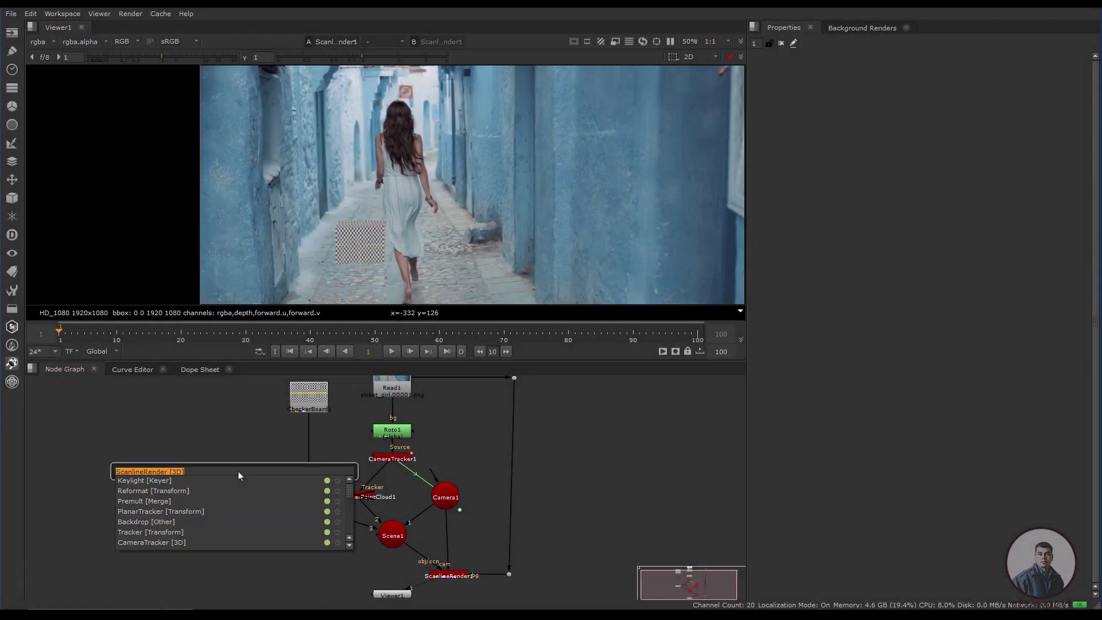
text(read)
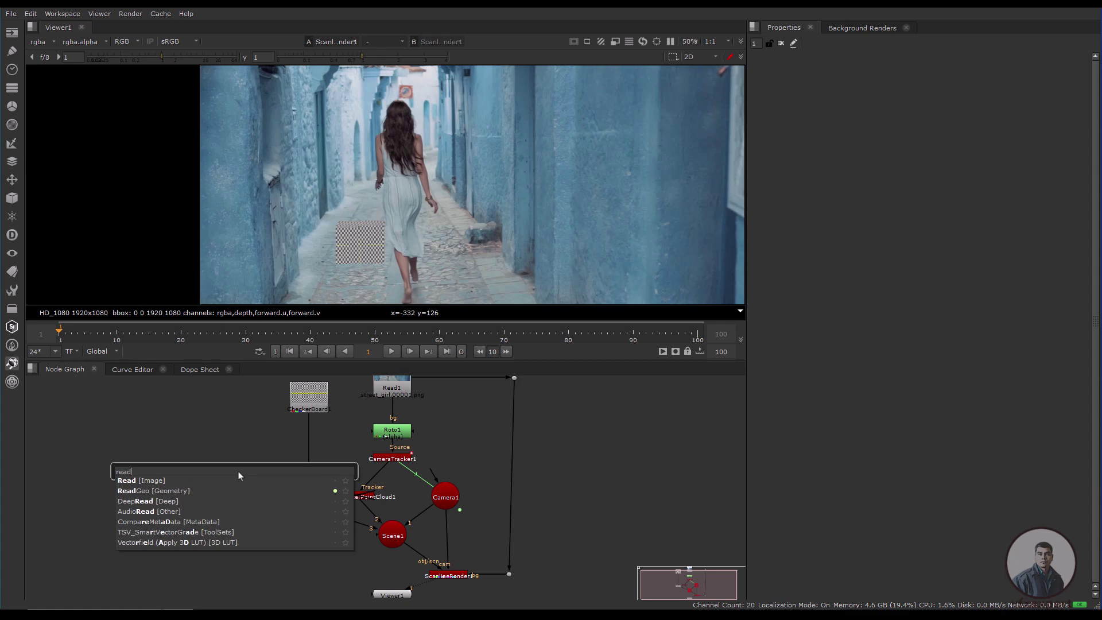
key(Down)
key(Return)
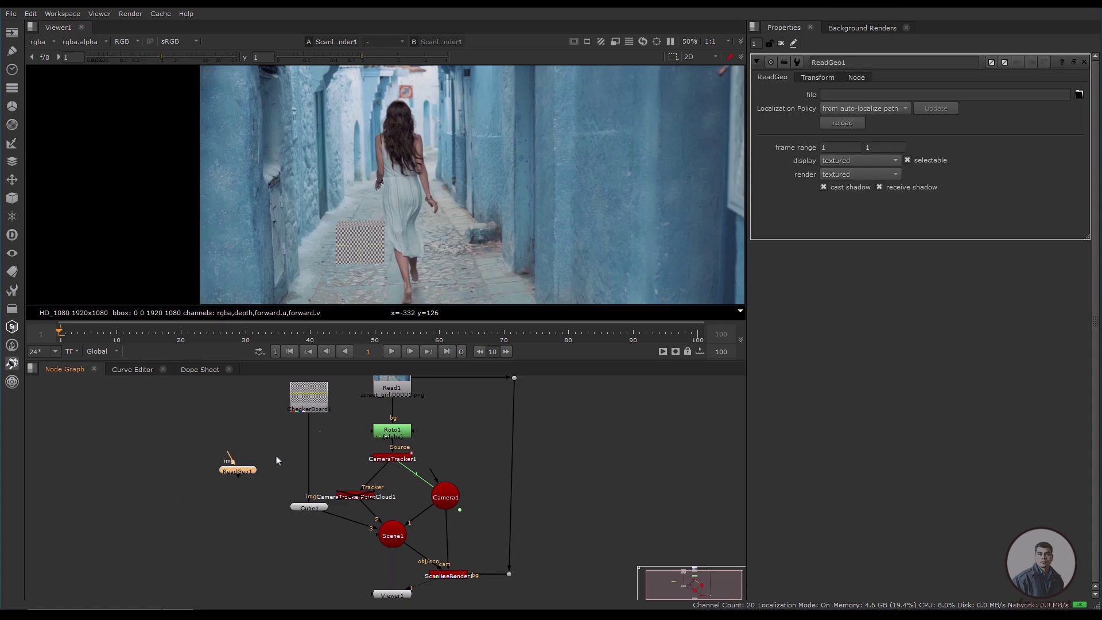
Load character.obj from the Online Classes Footages folder into ReadGeo1
click(1079, 94)
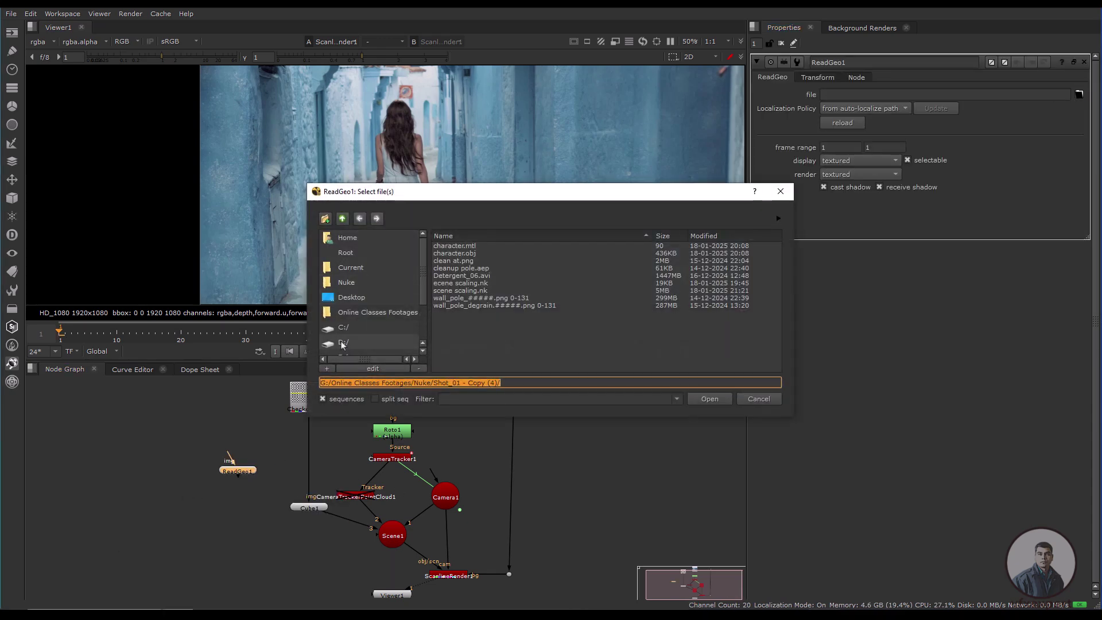
scroll(487, 307, down, 1)
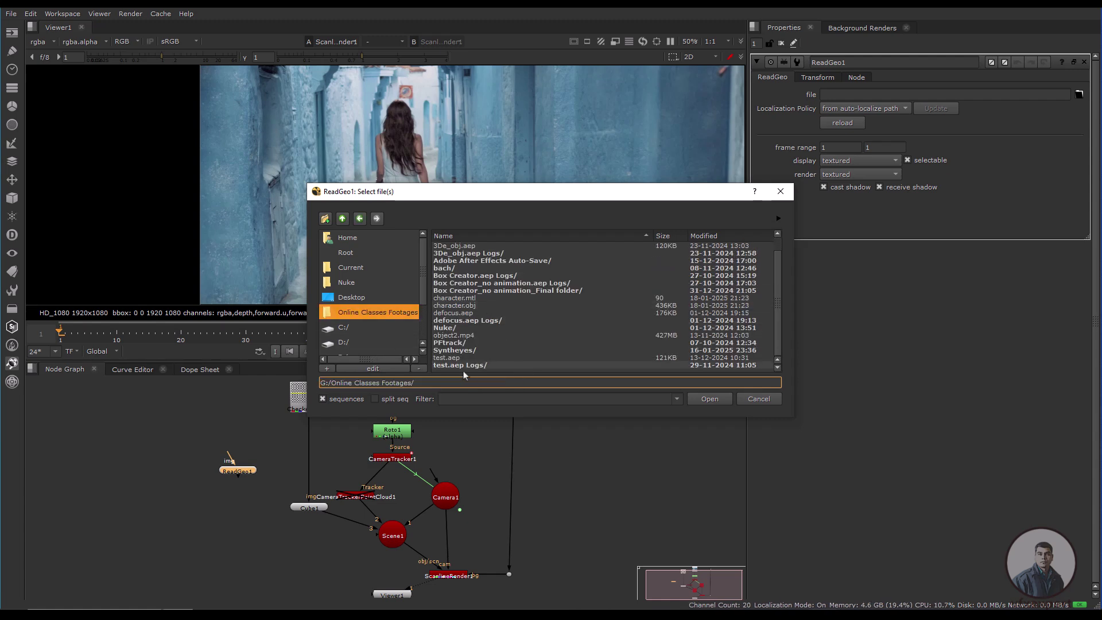
click(481, 307)
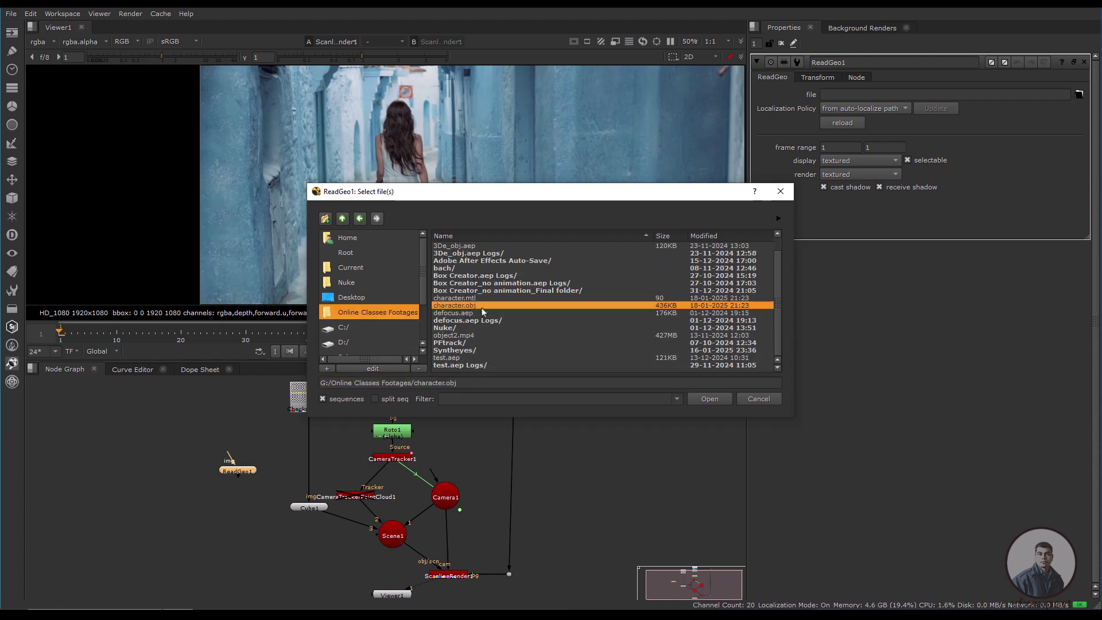
click(710, 399)
Connect ReadGeo1 to Scene1 and frame the character in the 3D view
drag(232, 475, 392, 533)
drag(261, 527, 281, 411)
click(240, 440)
click(454, 576)
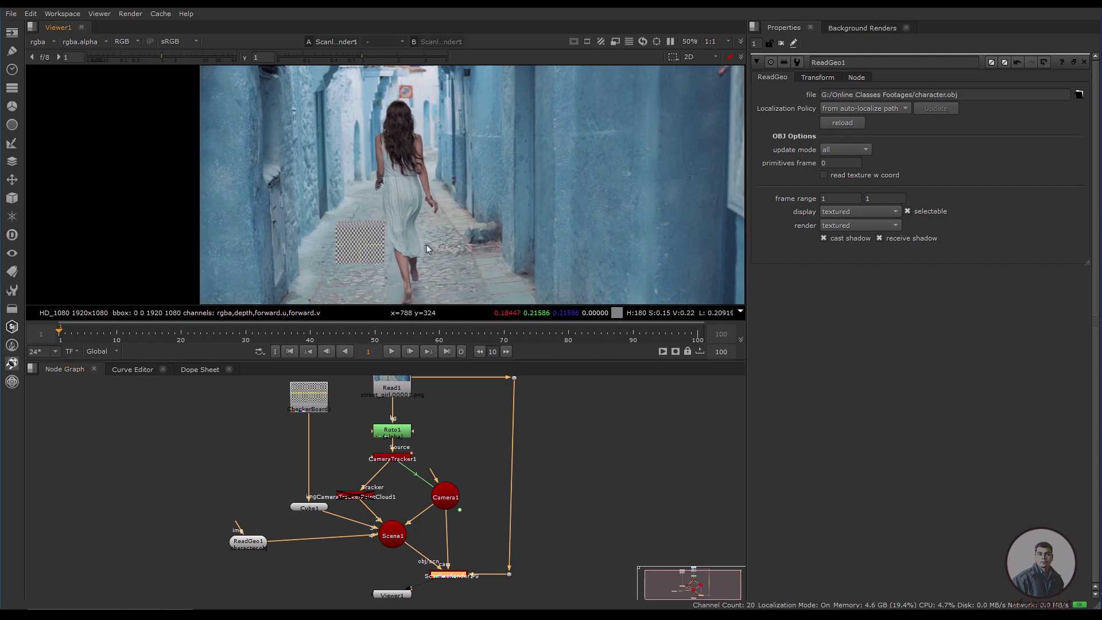
key(Tab)
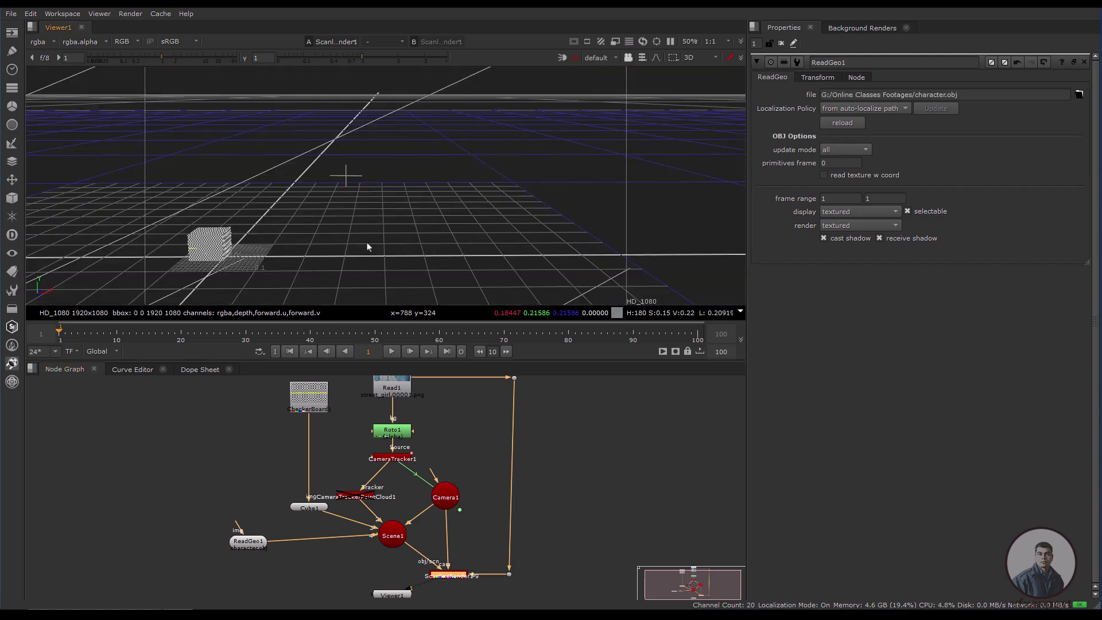
key(f)
scroll(369, 247, down, 6)
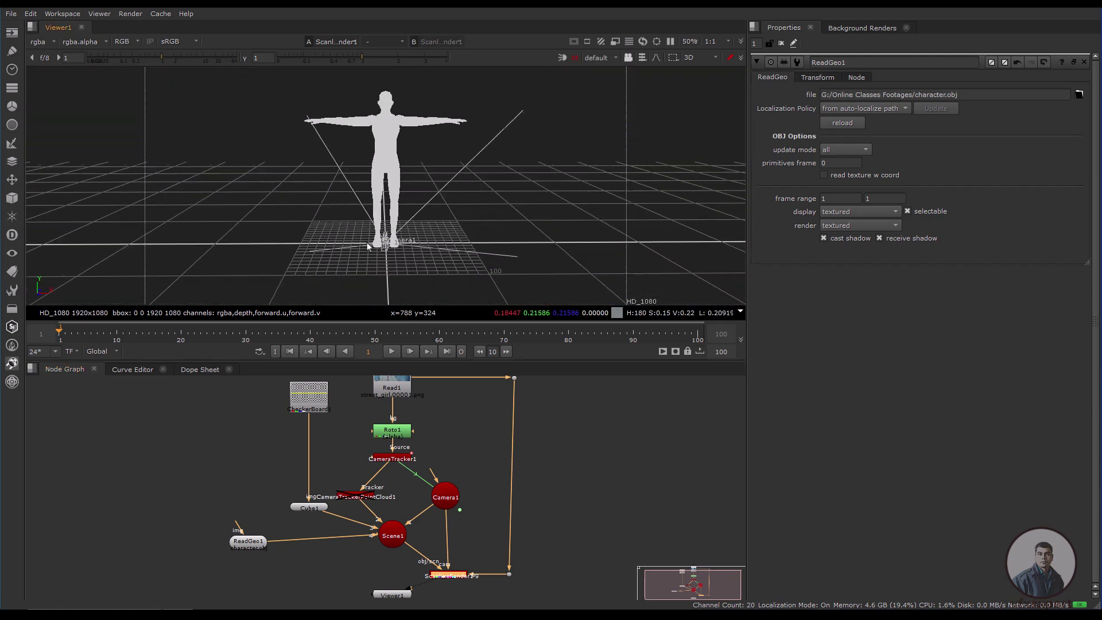
Connect ReadGeo1's img input to the CheckerBoard node, inspect the textured character in 3D, and return to the 2D render
ctrl+drag(445, 263, 272, 418)
drag(249, 550, 304, 409)
scroll(384, 251, up, 5)
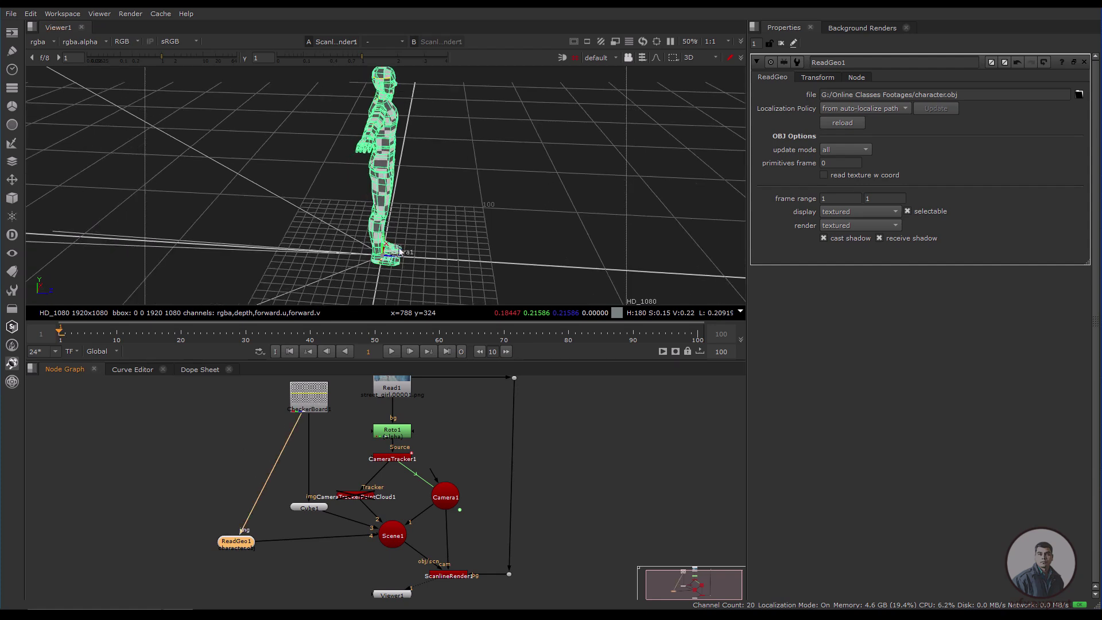
scroll(418, 240, down, 3)
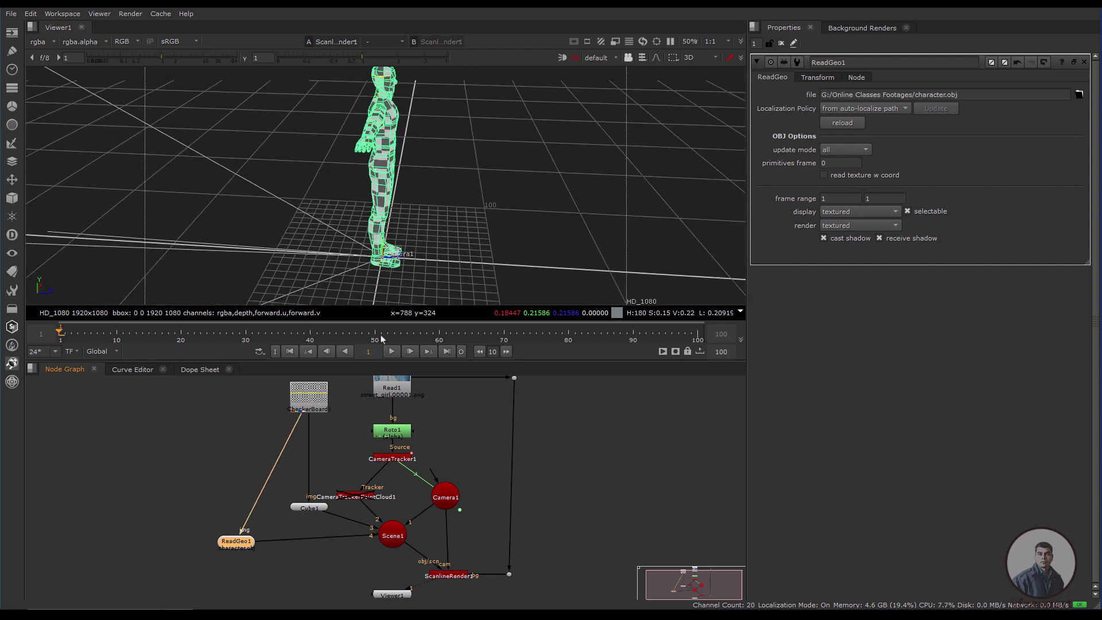
ctrl+drag(393, 261, 332, 254)
key(Tab)
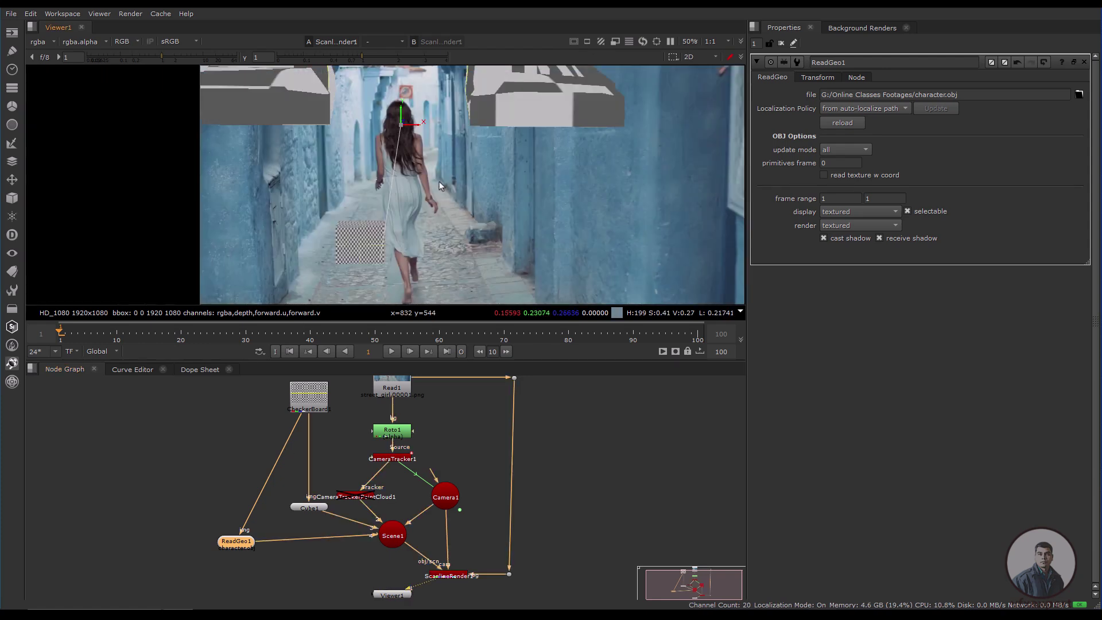
Disconnect the CheckerBoard from ReadGeo1 to compare the untextured render, and undo the disconnection
drag(298, 427, 275, 459)
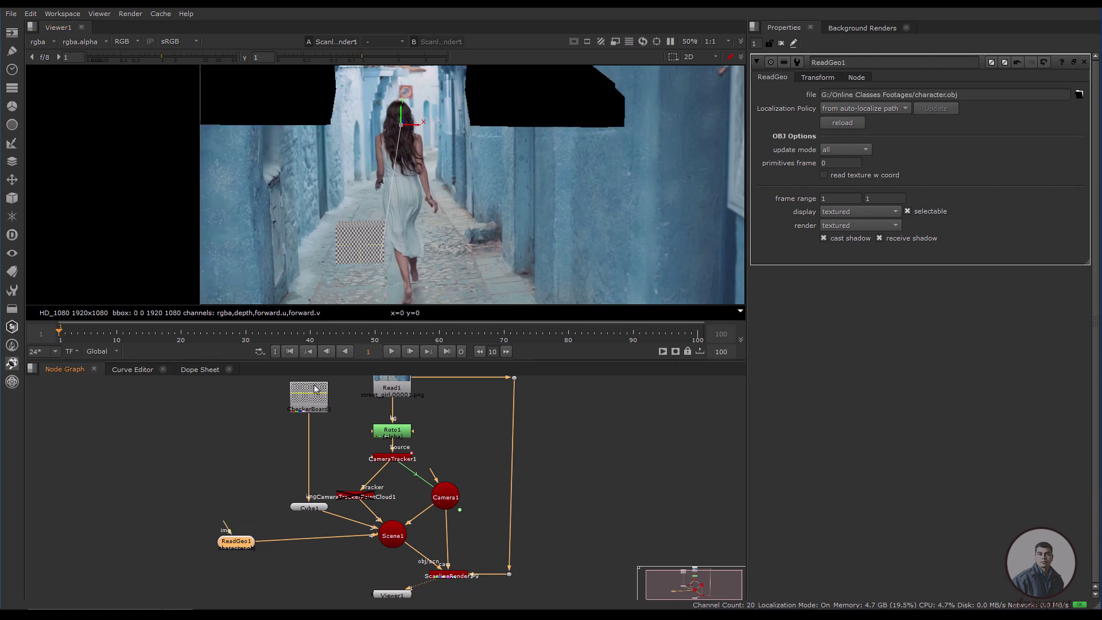
key(ctrl+z)
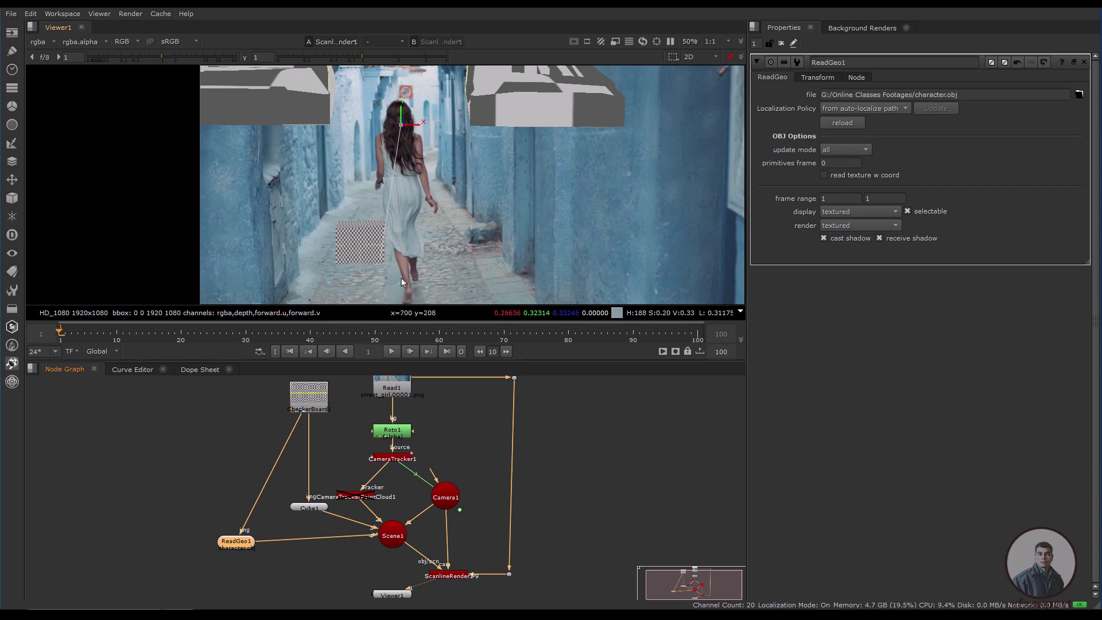
Disable the Cube1 node so that the checkerboard cube is left out of the render
scroll(401, 280, up, 1)
scroll(401, 269, down, 1)
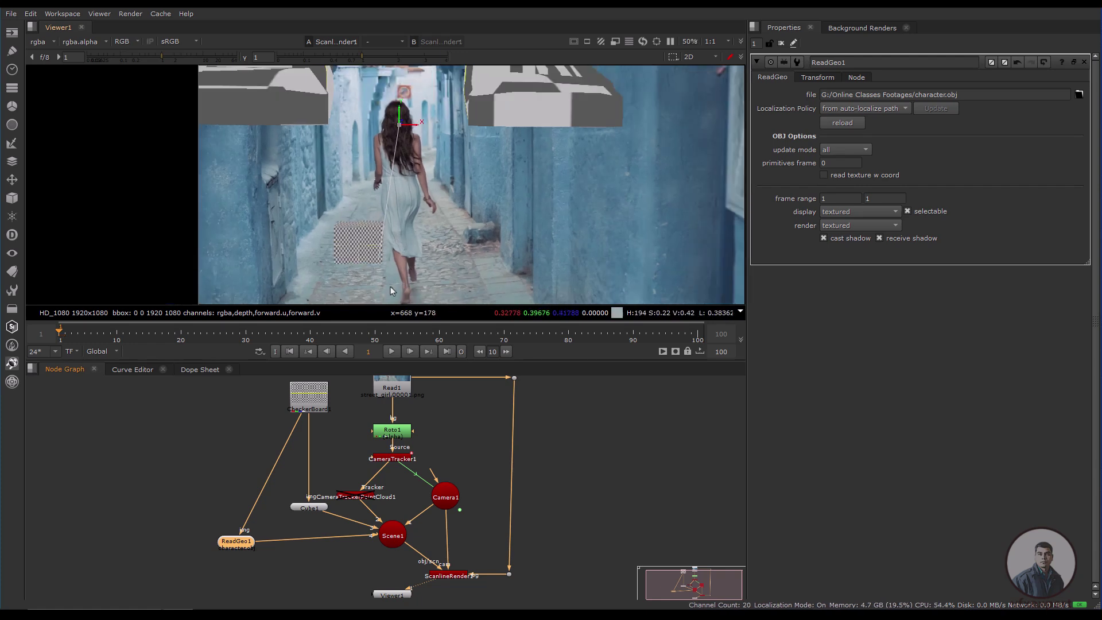
scroll(429, 260, down, 2)
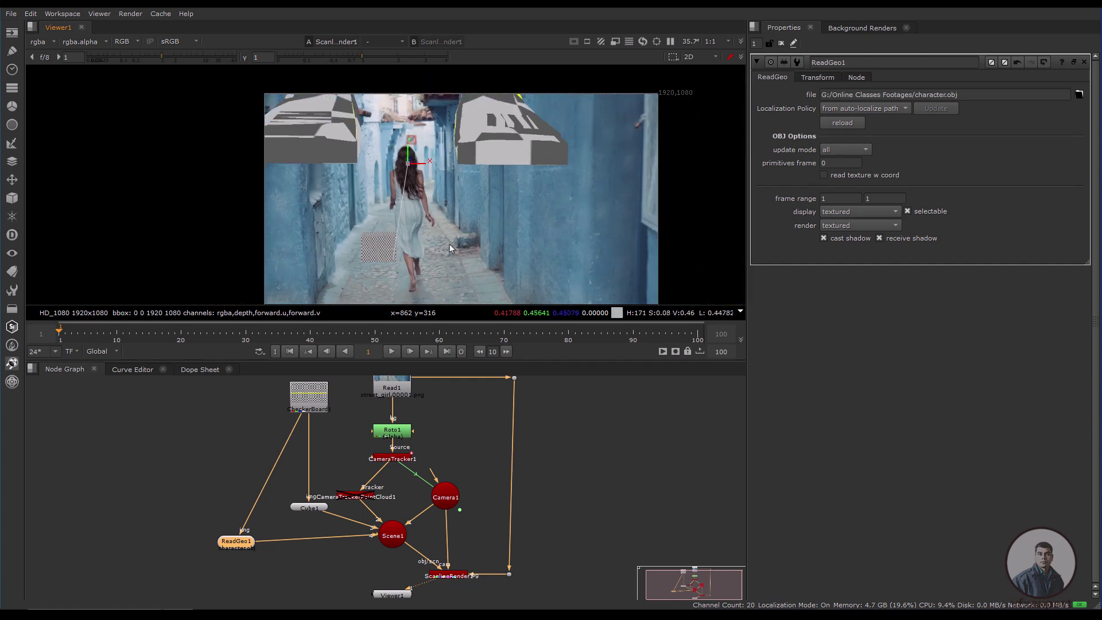
scroll(422, 225, up, 1)
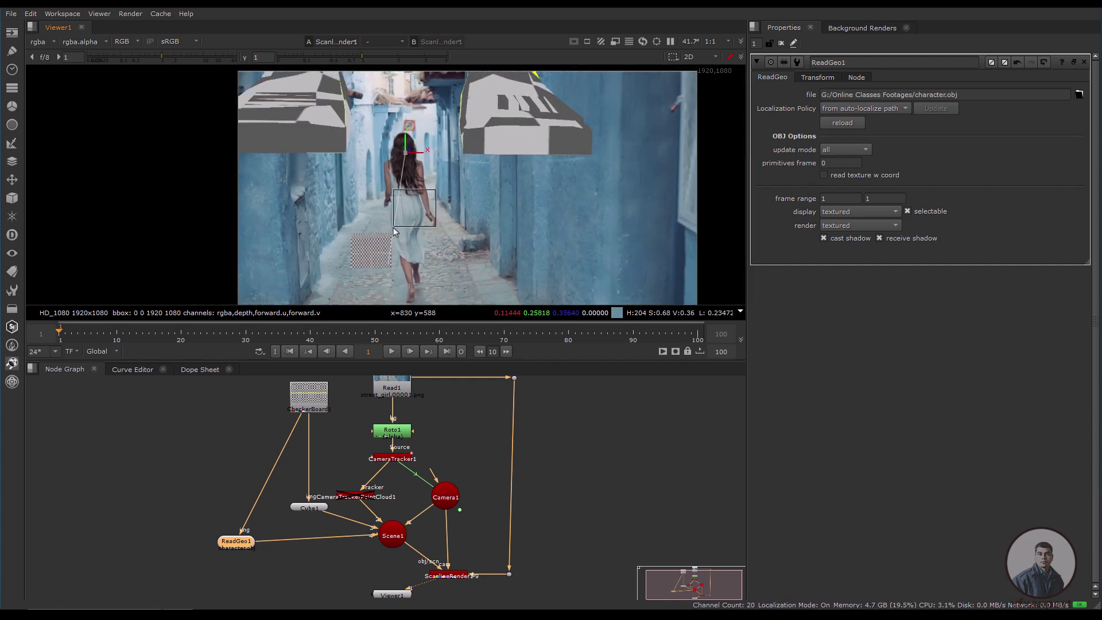
click(310, 509)
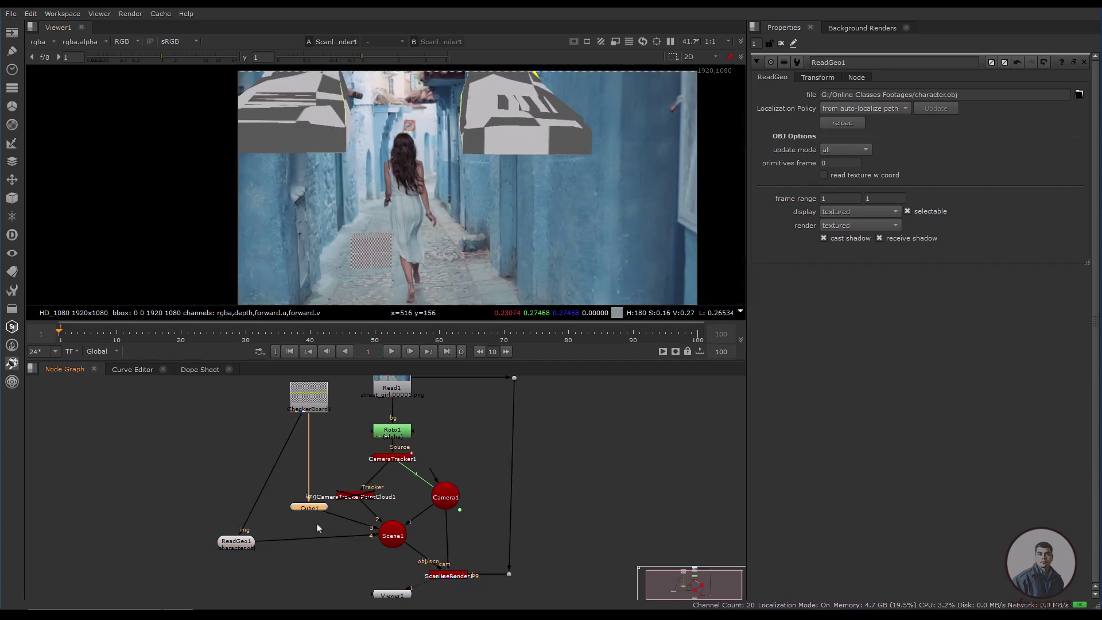
key(d)
Open CameraTracker1's properties, view its track points over the footage, and go to frame 49
click(394, 459)
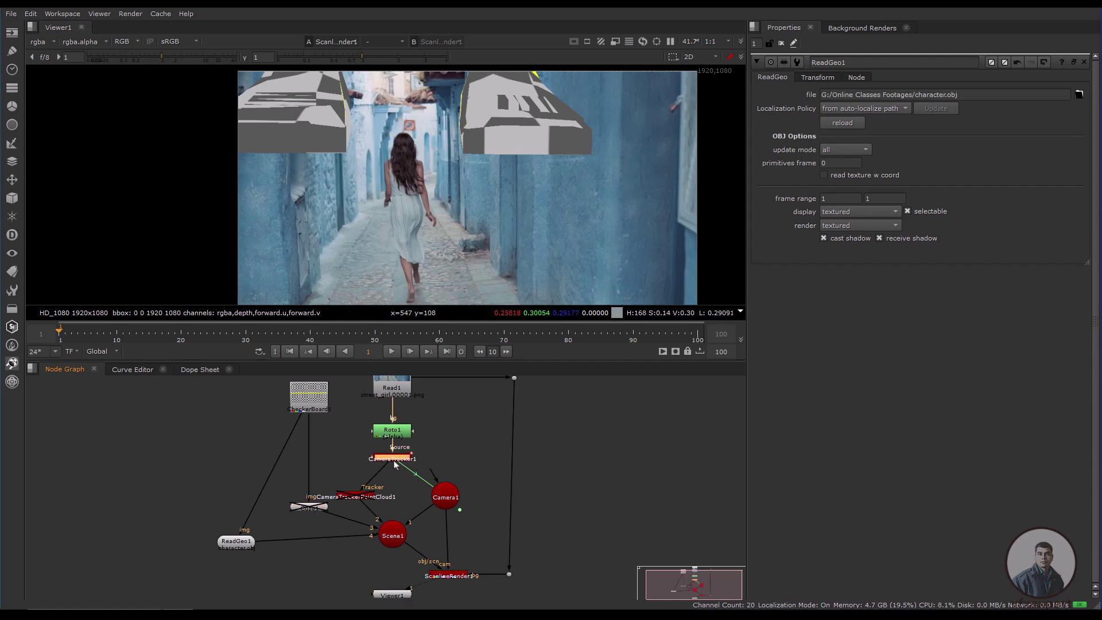
click(396, 462)
key(Return)
scroll(411, 224, up, 5)
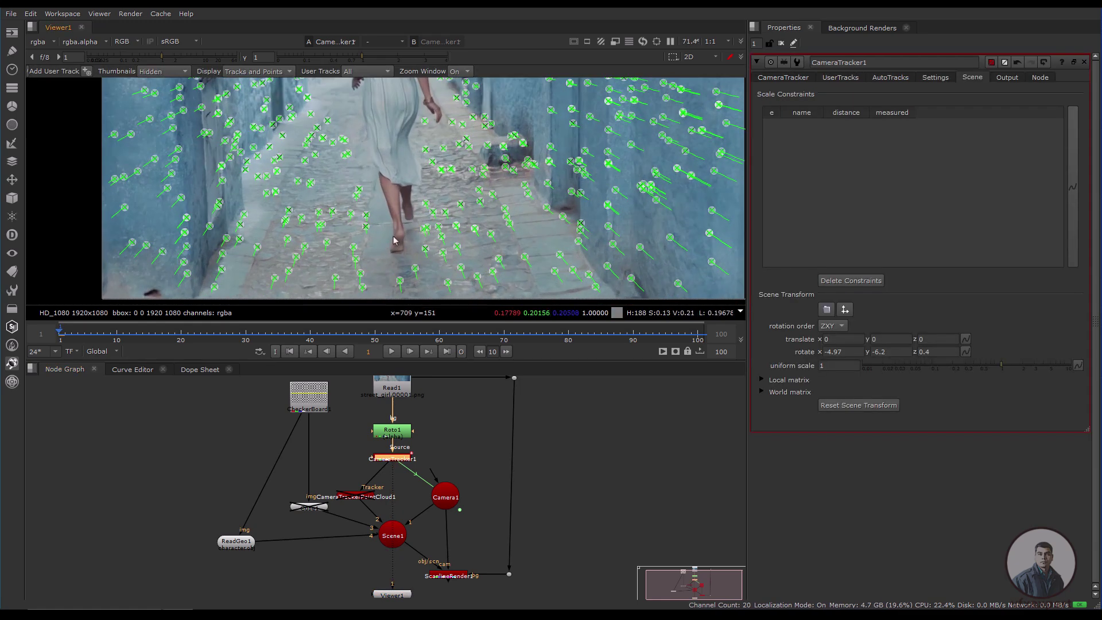
scroll(393, 243, up, 3)
drag(80, 340, 368, 343)
scroll(377, 256, up, 1)
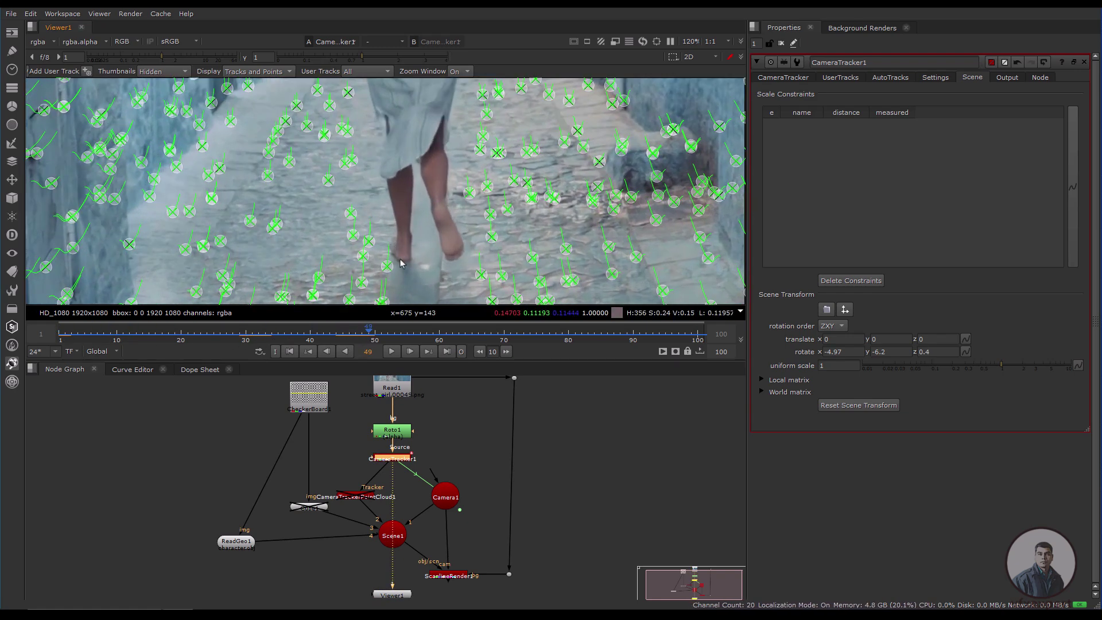
Create a sphere at the track point on the ground just beside the woman's left-hand foot
click(370, 242)
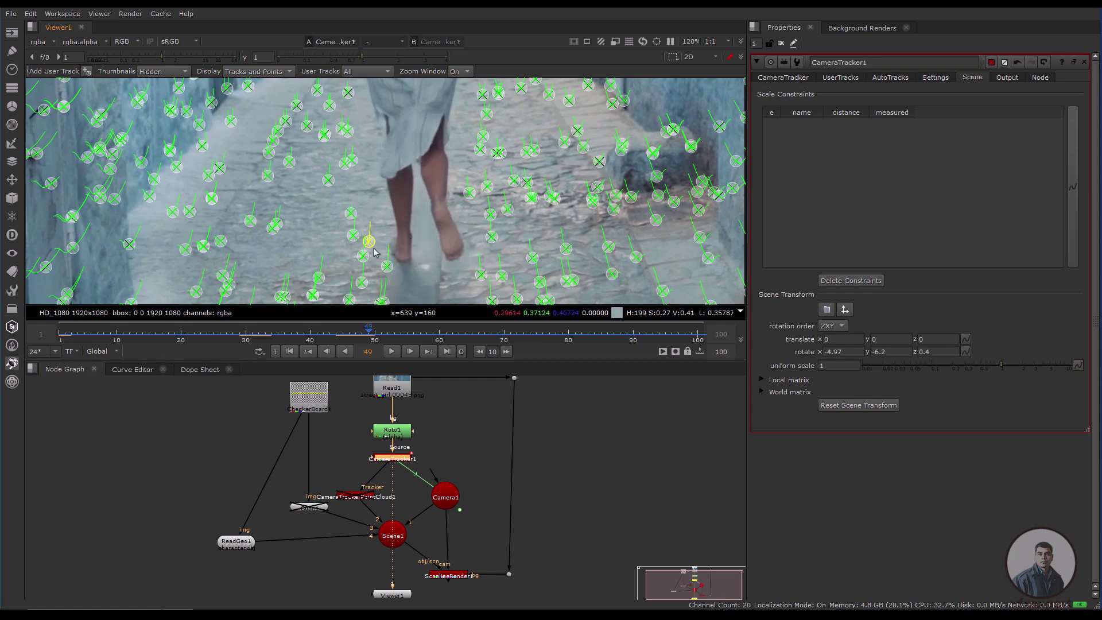
click(364, 258)
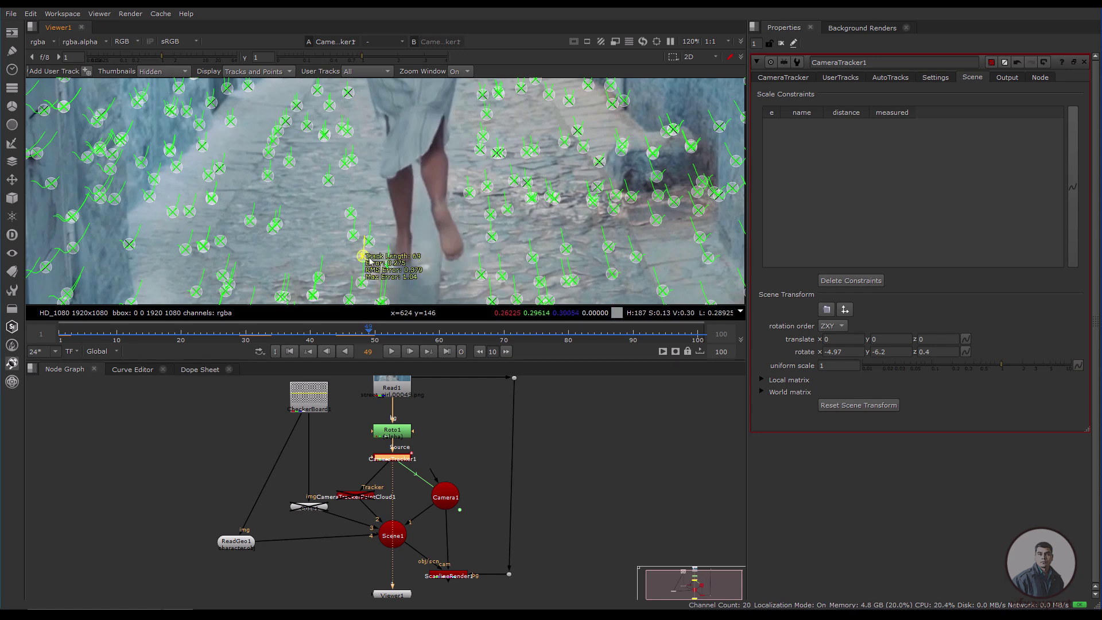
right_click(365, 259)
mouse_move(385, 288)
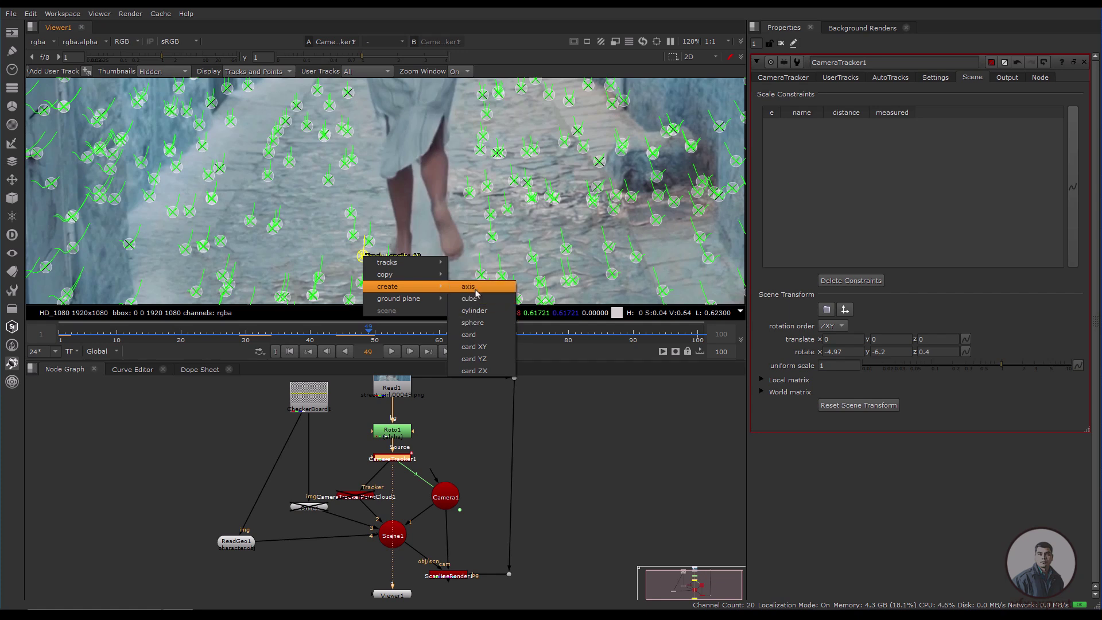
click(473, 322)
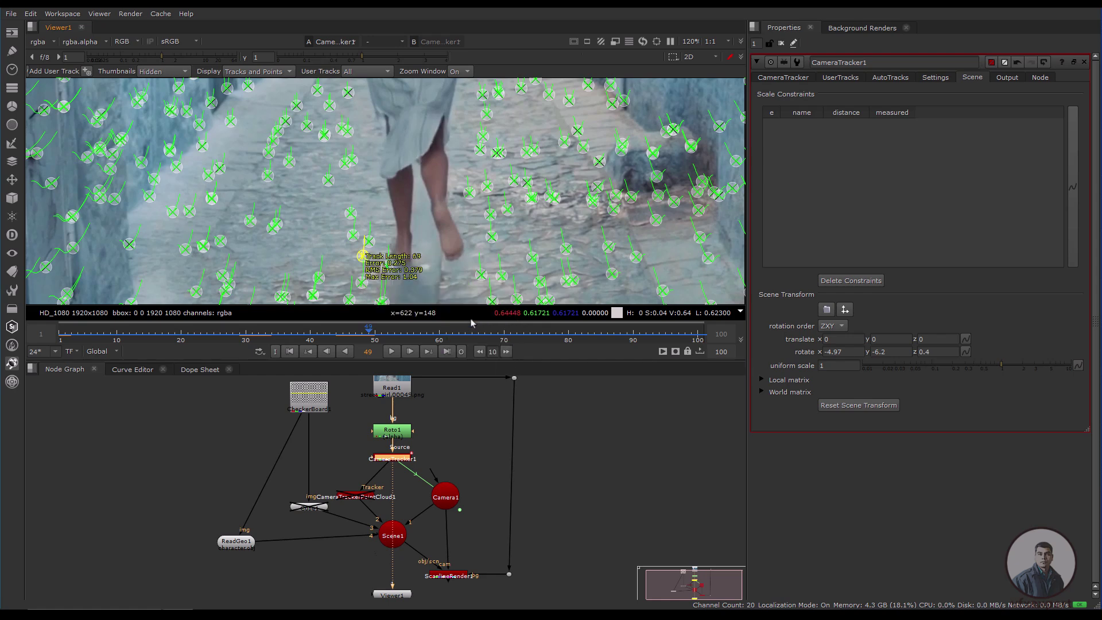
Frame the new sphere in the 3D view and set its uniform scale to 10
scroll(382, 257, up, 4)
scroll(397, 256, down, 6)
scroll(394, 264, up, 5)
key(f)
scroll(382, 238, down, 6)
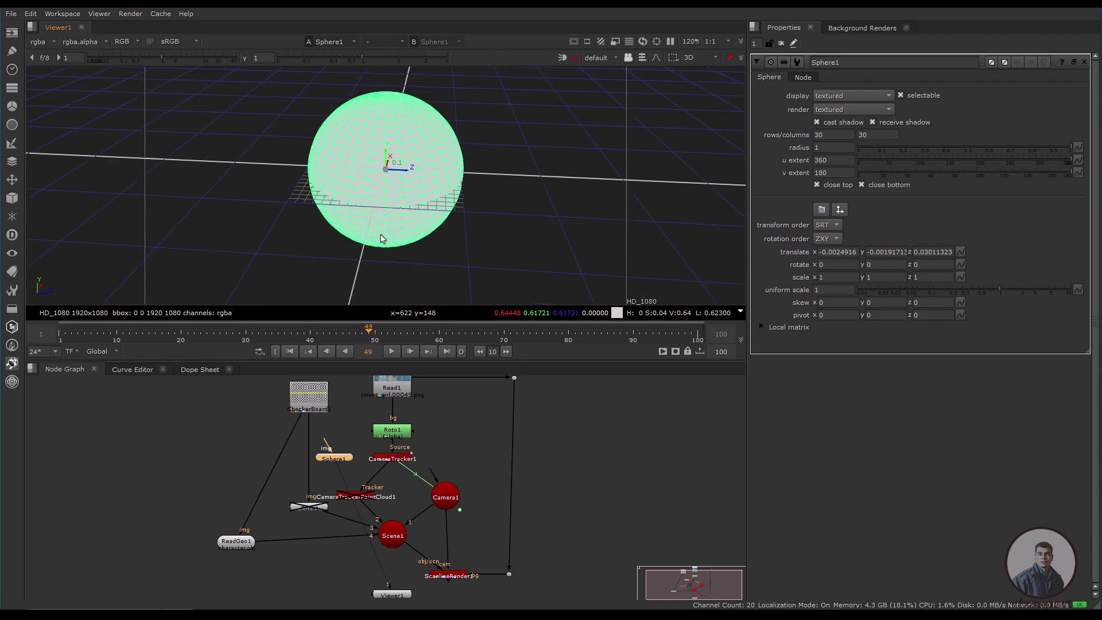
scroll(381, 241, down, 4)
ctrl+drag(351, 249, 435, 264)
click(829, 292)
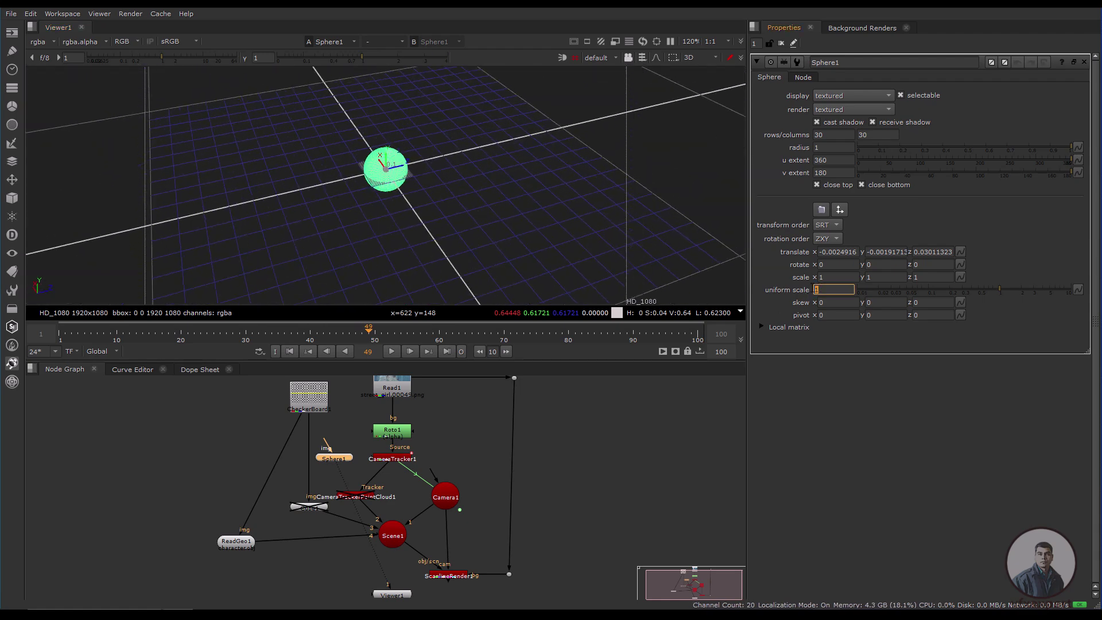
key(Return)
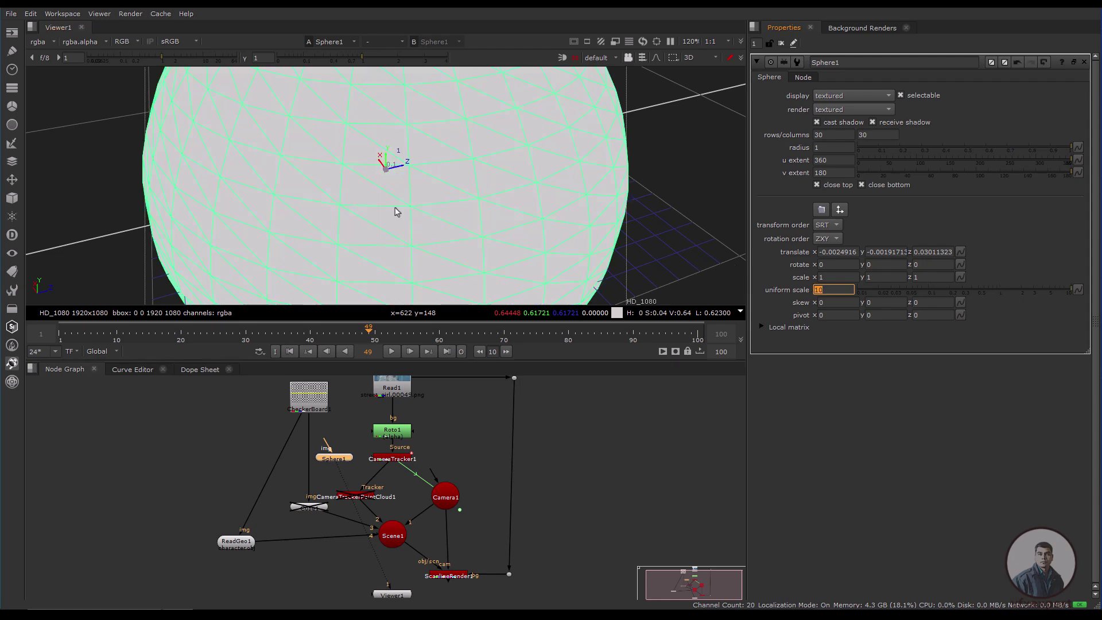
scroll(396, 213, down, 4)
scroll(396, 214, down, 2)
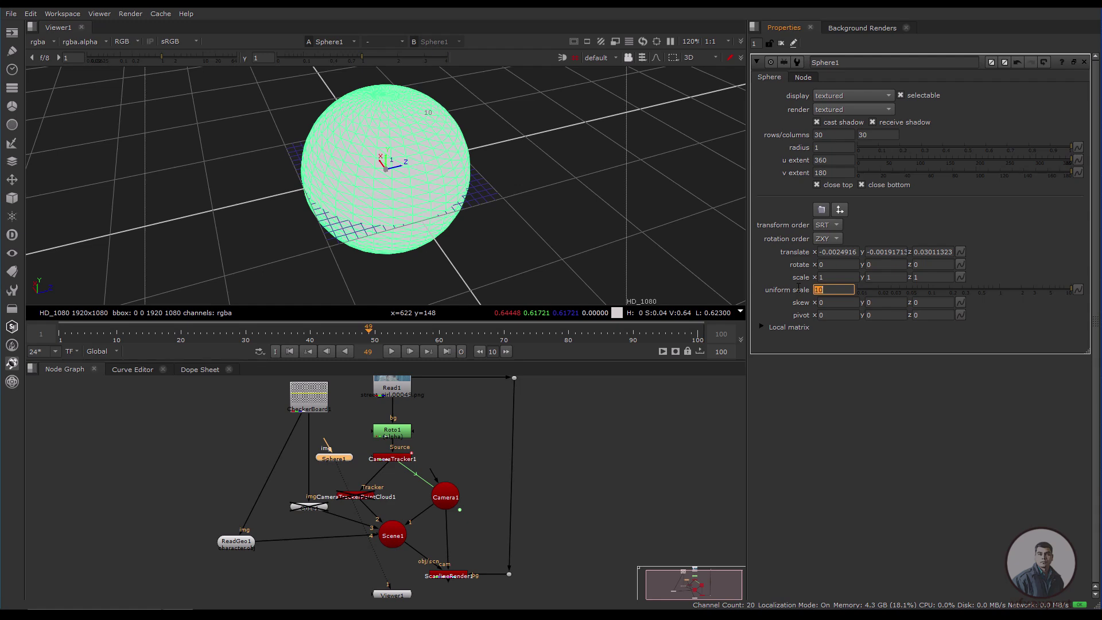
Connect Sphere1 to Scene1 and link its image input to CheckerBoard1
scroll(369, 302, down, 3)
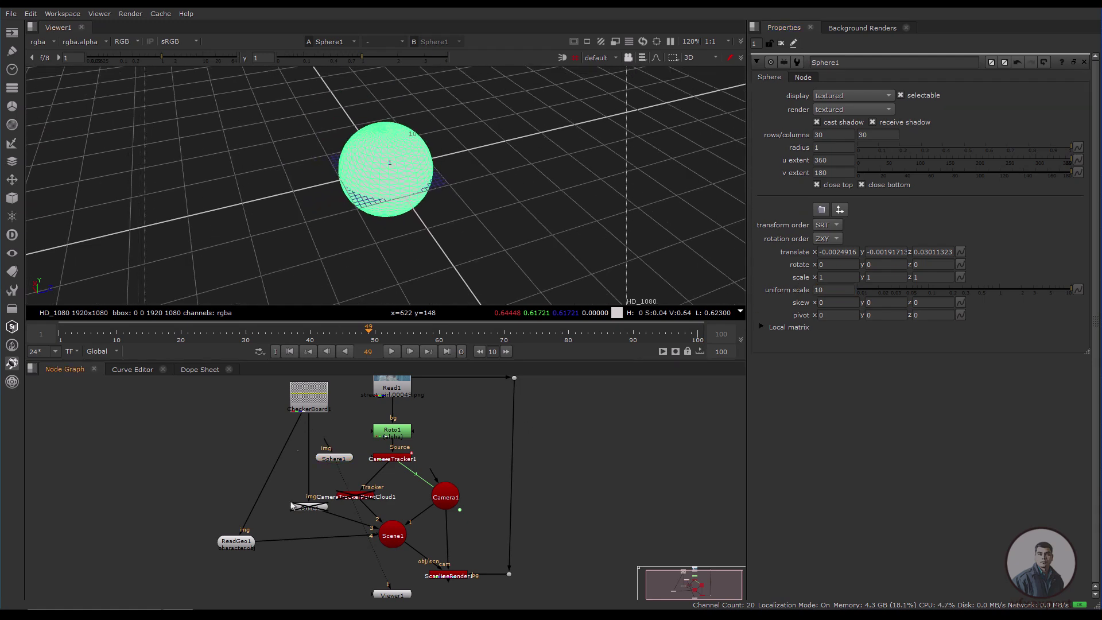
scroll(291, 504, down, 3)
scroll(292, 505, up, 2)
scroll(381, 239, down, 3)
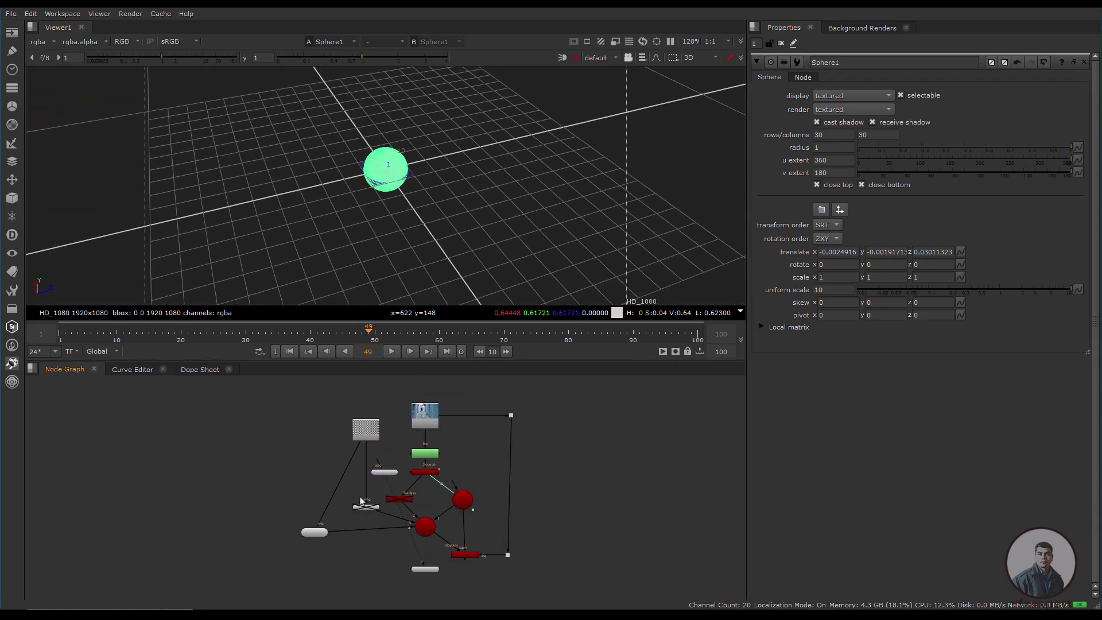
scroll(382, 495, up, 3)
drag(389, 462, 467, 572)
drag(379, 438, 319, 405)
scroll(427, 233, down, 6)
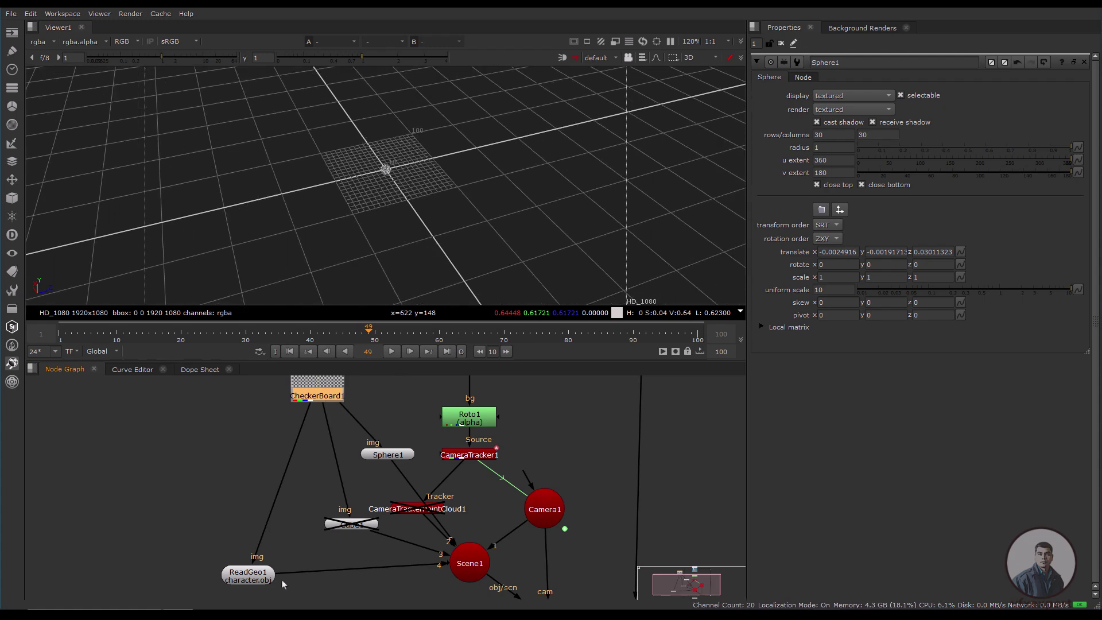
Compare the position and size of the imported character and Sphere1 in the 3D view
click(252, 576)
scroll(333, 184, up, 5)
scroll(315, 184, up, 6)
ctrl+drag(326, 224, 394, 253)
scroll(352, 263, down, 8)
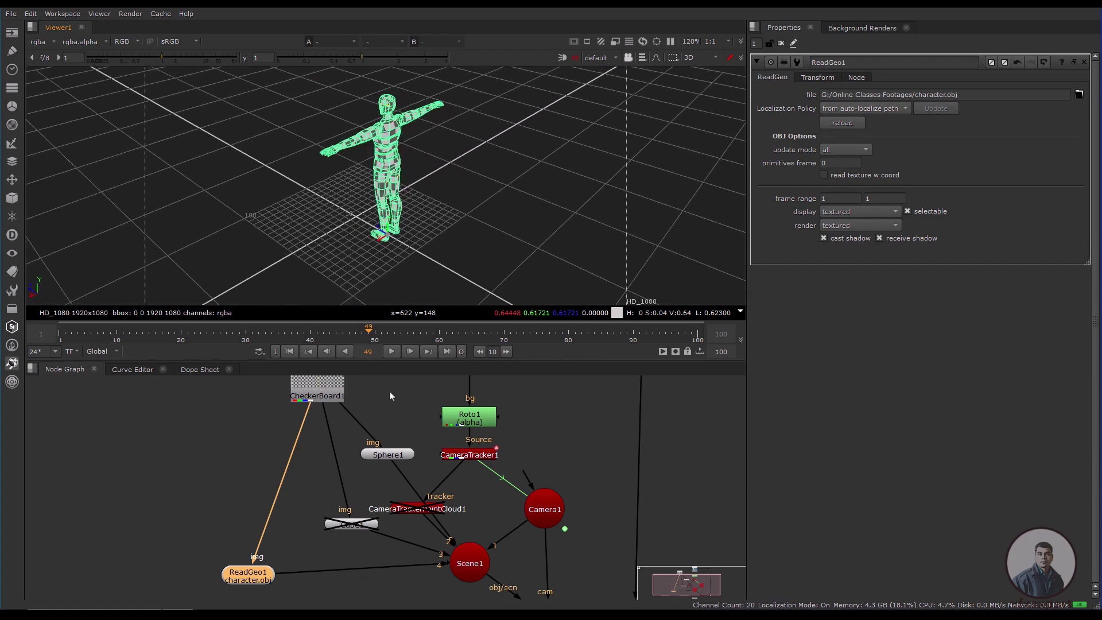
click(381, 455)
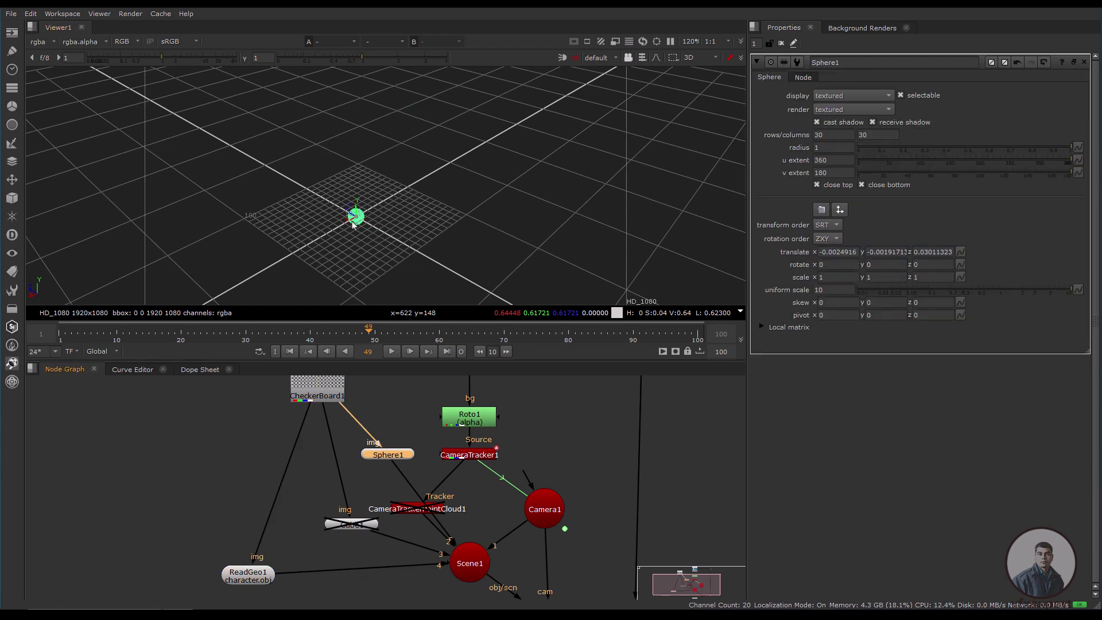
drag(261, 578, 272, 579)
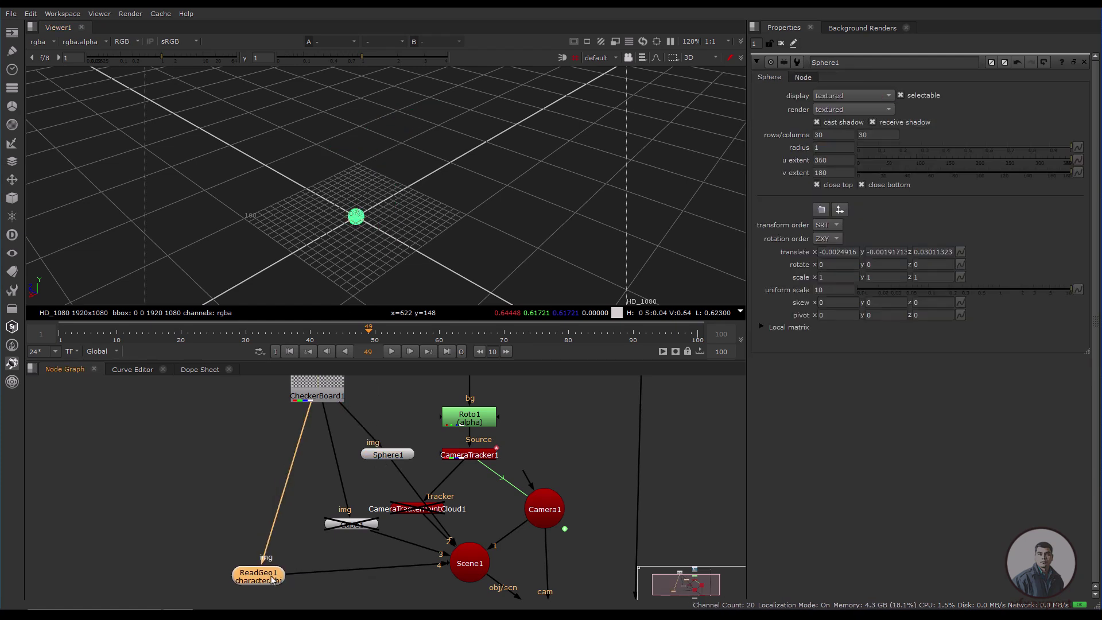
Show ScanlineRender1's full scene in the 3D view, with the character, sphere and camera together
middle_drag(512, 548, 469, 496)
click(514, 574)
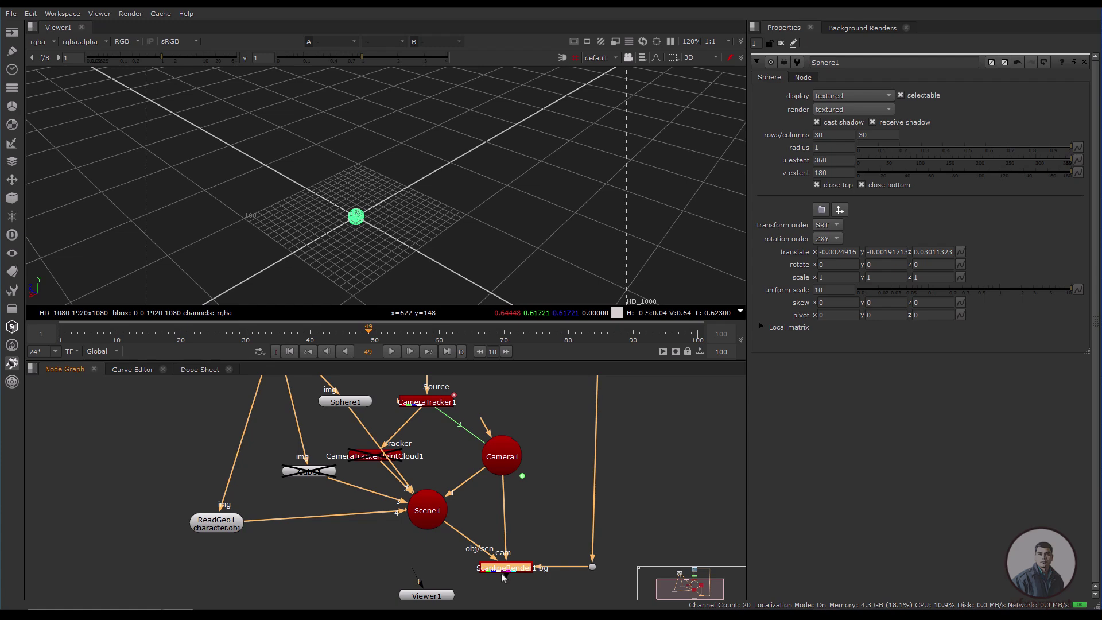
key(1)
ctrl+drag(367, 235, 474, 241)
scroll(441, 265, up, 3)
Set Sphere1's uniform scale to 1
click(352, 405)
click(831, 290)
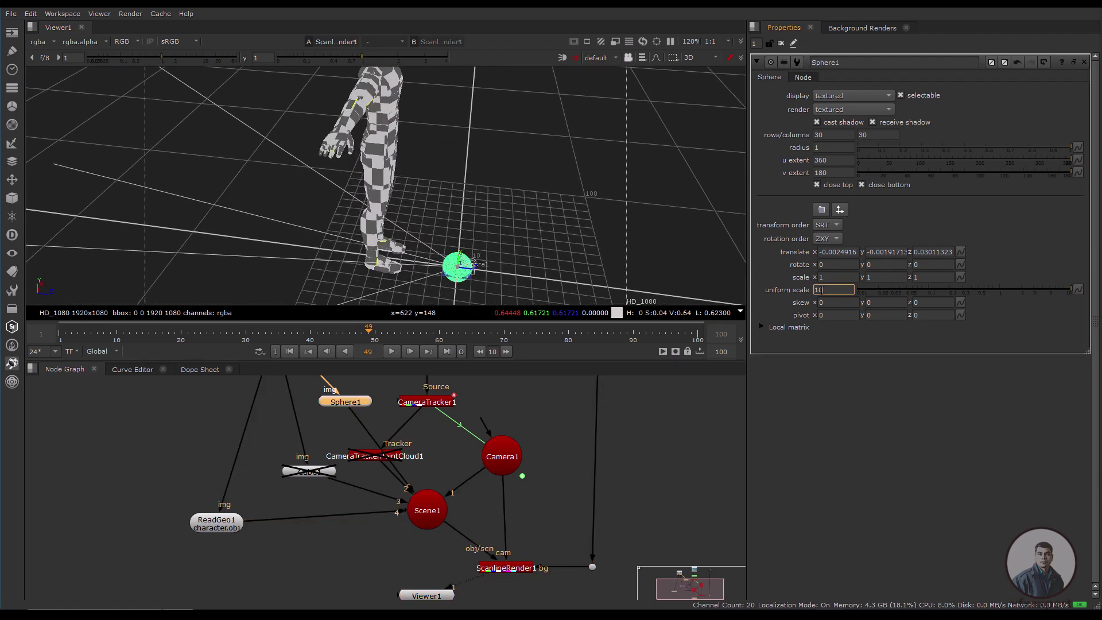
key(Return)
scroll(475, 249, up, 5)
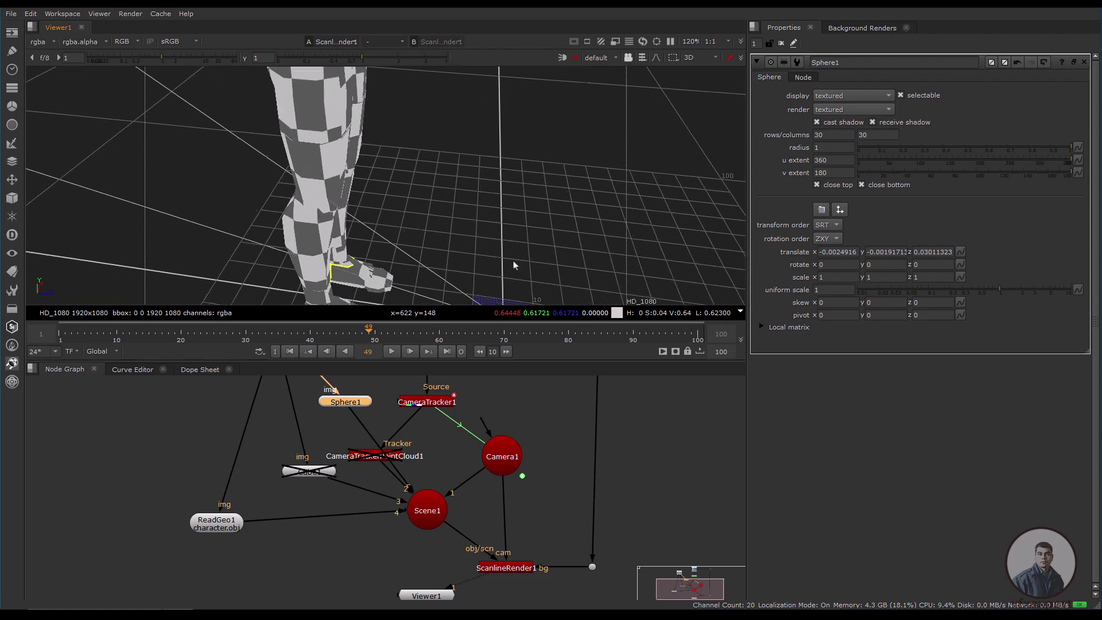
Add a TransformGeo node after ReadGeo1 and place it between ReadGeo1 and Scene1
double_click(223, 530)
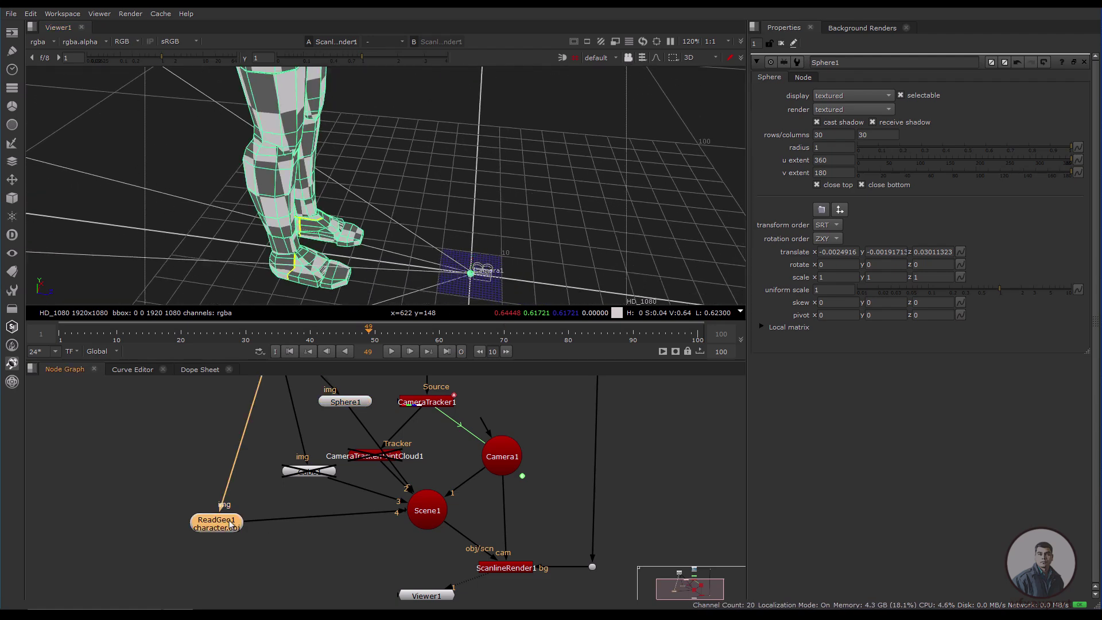
key(Tab)
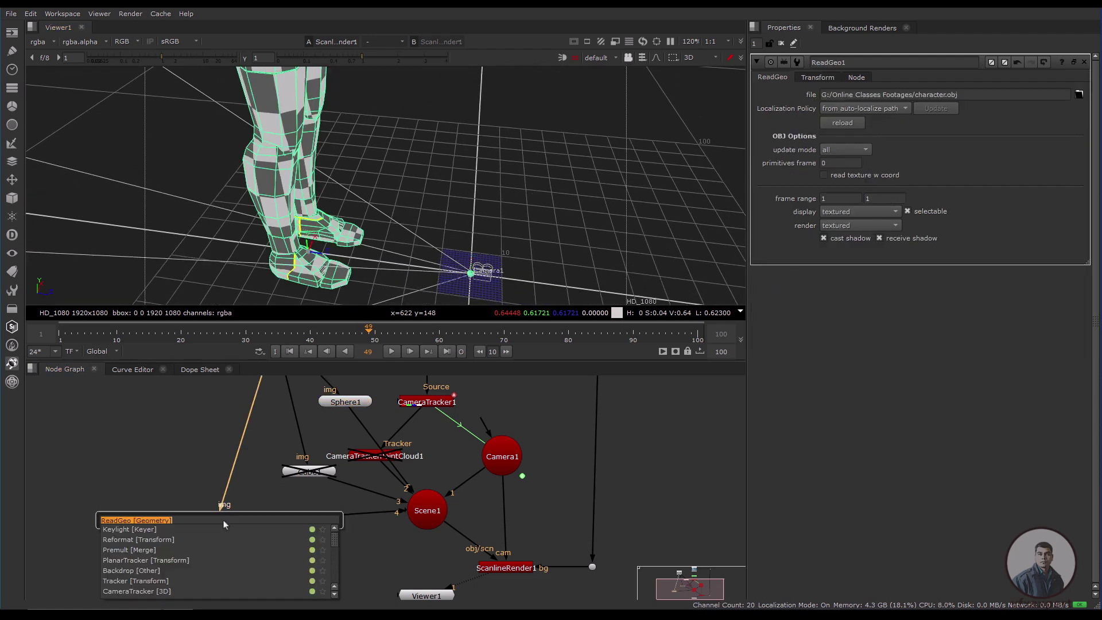
text(tra)
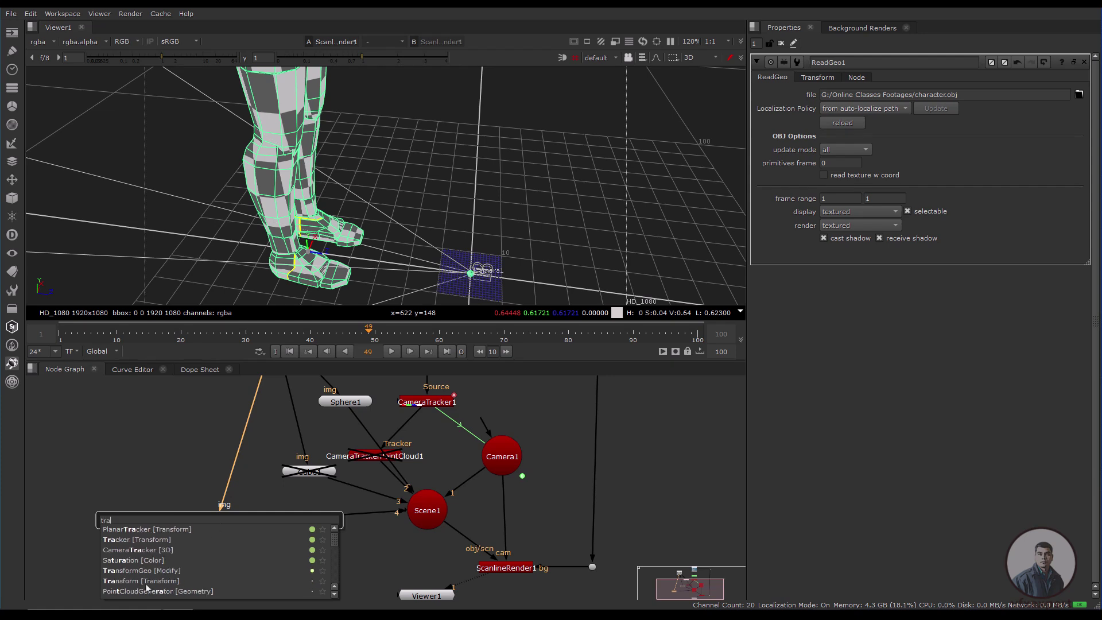
click(156, 571)
drag(222, 549, 320, 531)
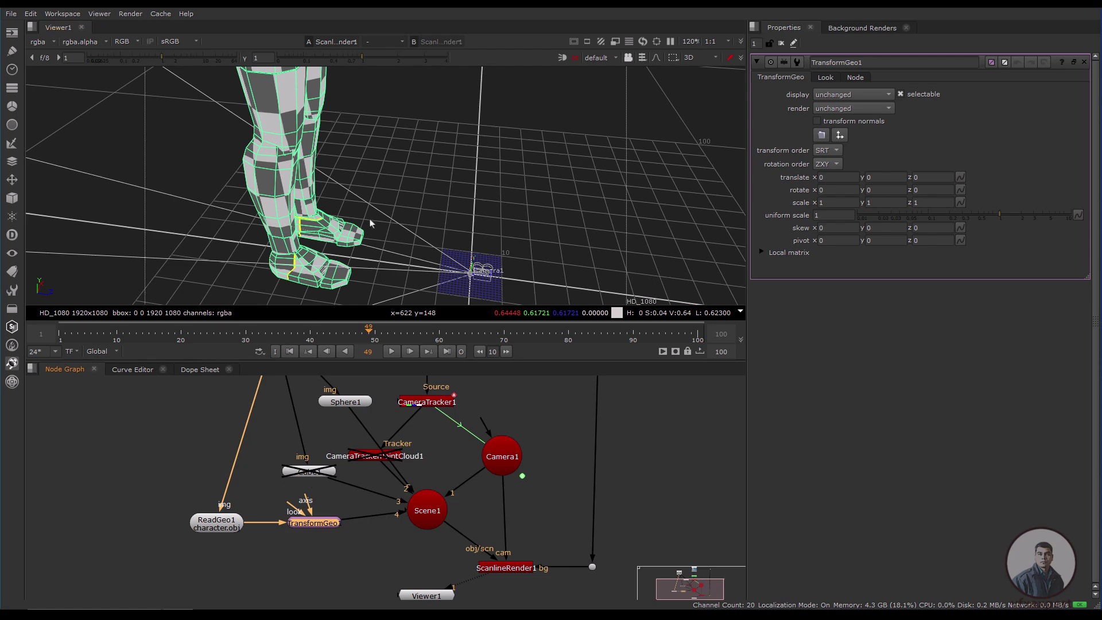
Move the character along the z axis to a translation of 52 with TransformGeo1
scroll(370, 223, down, 2)
scroll(370, 222, down, 2)
scroll(447, 245, up, 5)
middle_drag(474, 273, 413, 230)
scroll(415, 232, up, 2)
drag(435, 248, 639, 265)
ctrl+drag(430, 294, 416, 286)
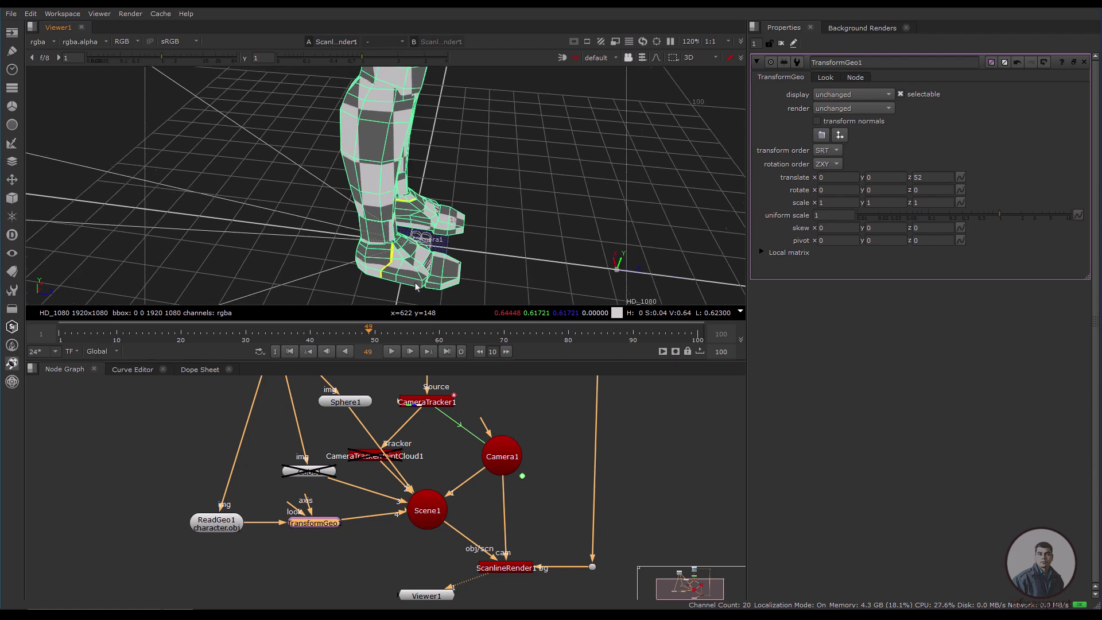
scroll(414, 275, down, 1)
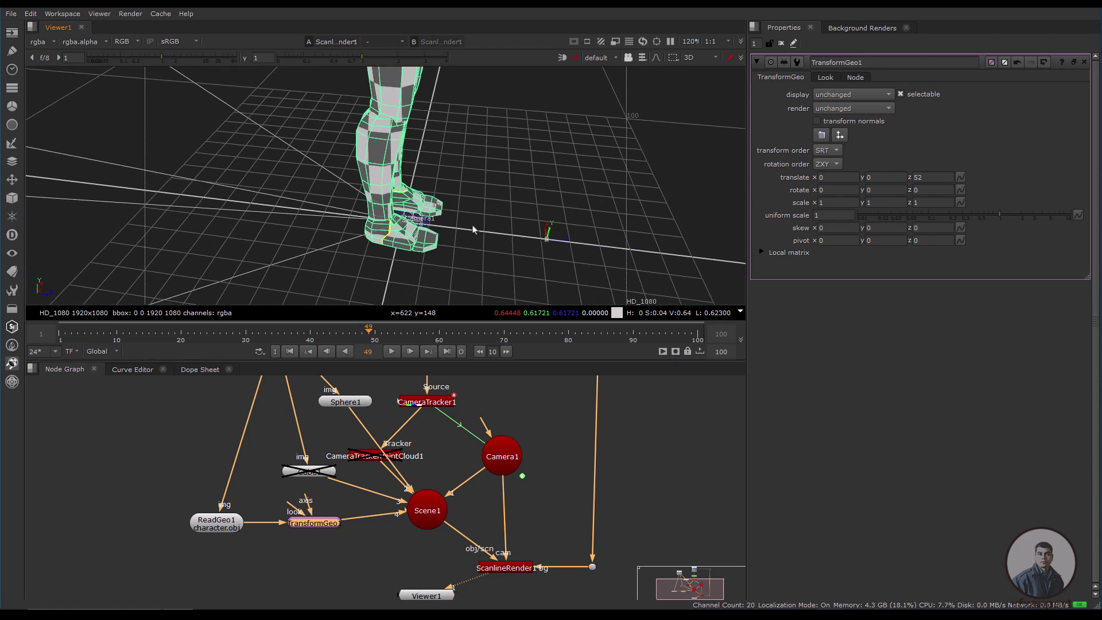
Check the 2D render through the tracked camera, and inspect the camera and sphere near the character's feet in 3D
key(Tab)
scroll(435, 236, down, 5)
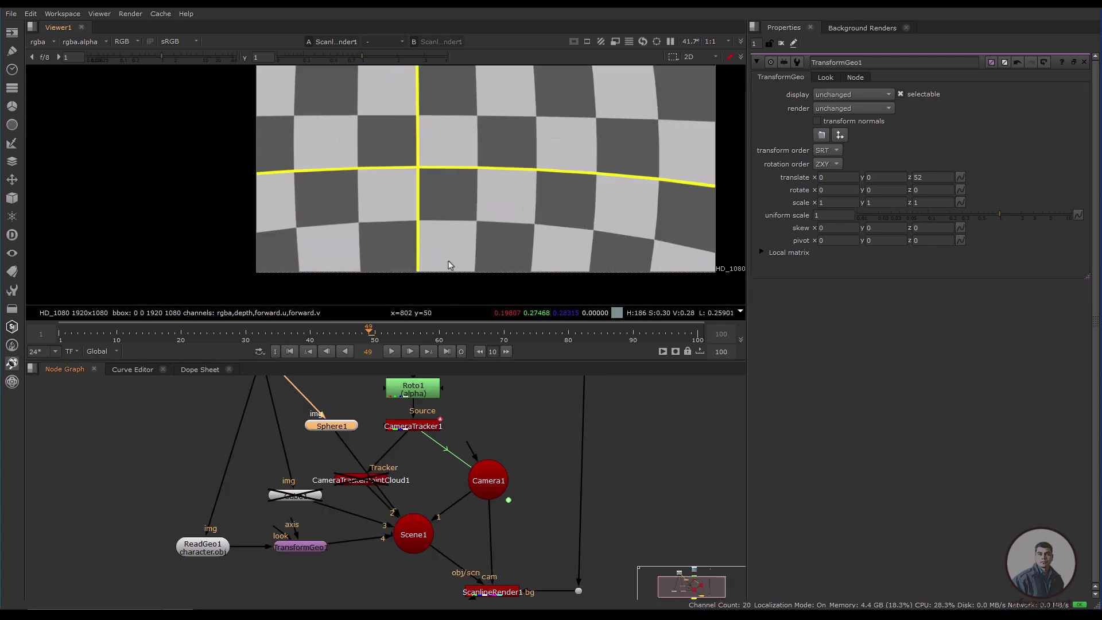
scroll(450, 265, up, 2)
middle_drag(456, 267, 416, 301)
scroll(419, 246, down, 3)
middle_drag(467, 245, 437, 257)
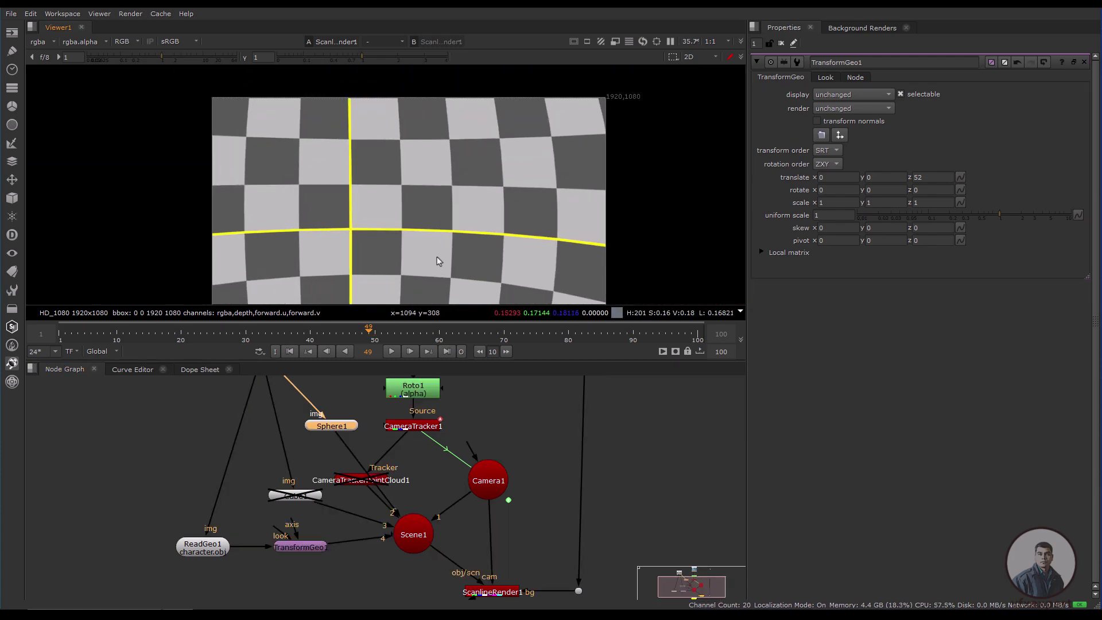
key(Tab)
scroll(448, 270, up, 4)
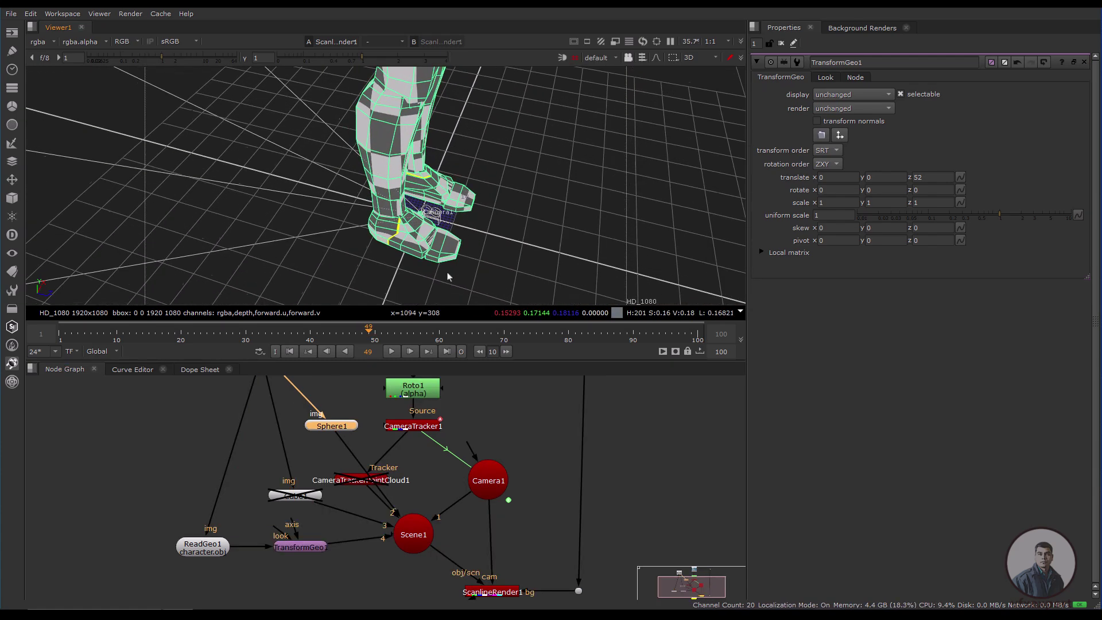
scroll(405, 278, up, 2)
scroll(441, 235, down, 1)
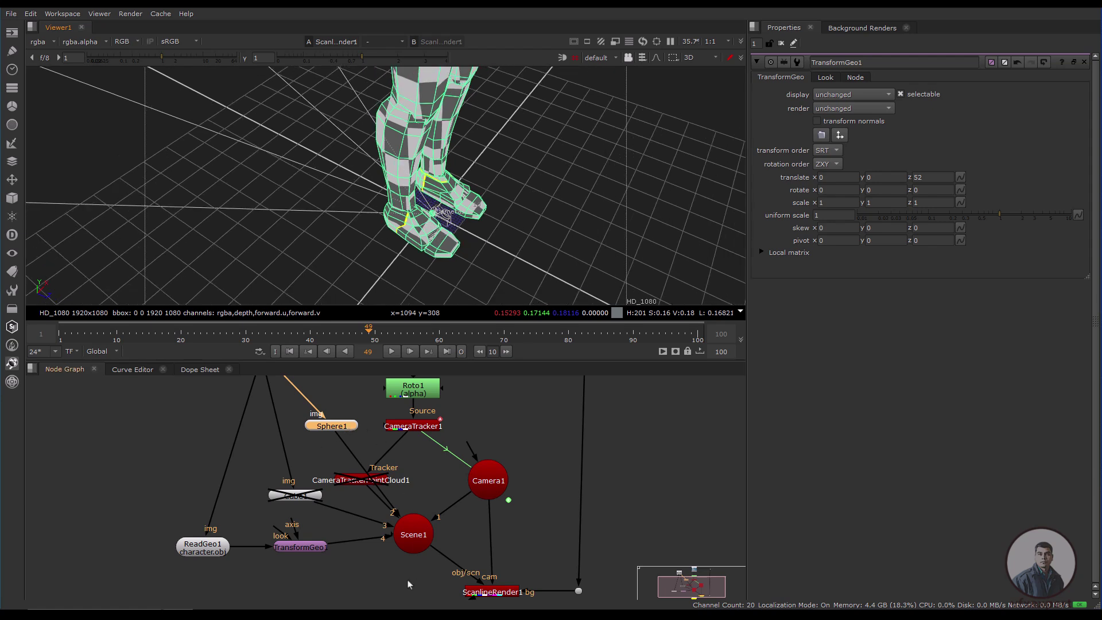
Set TransformGeo1's z translation to 28
click(291, 548)
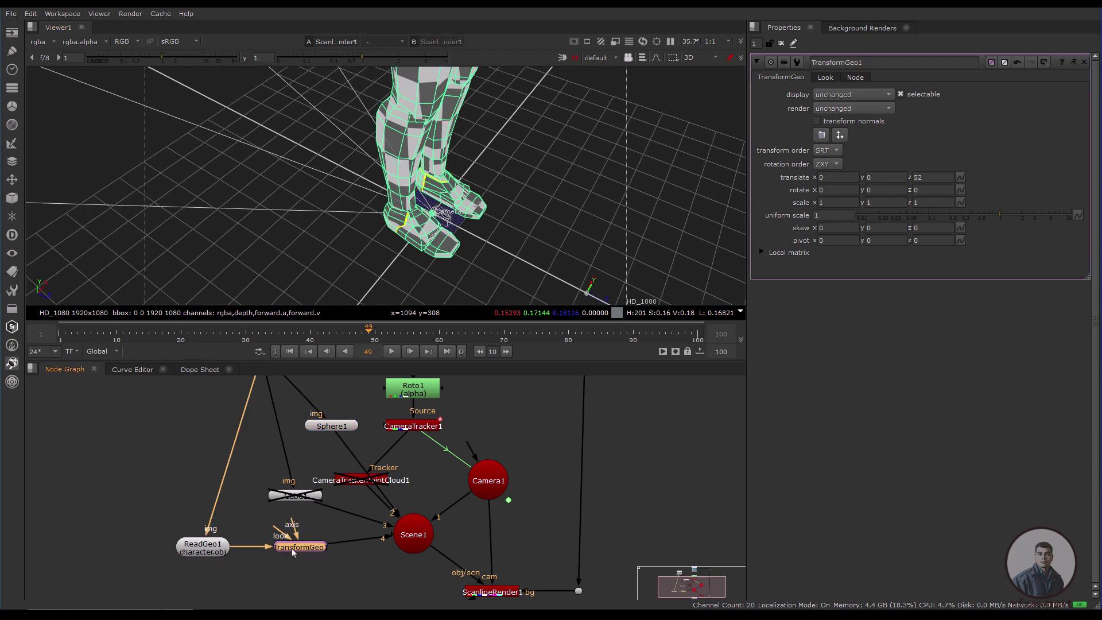
scroll(429, 233, up, 1)
click(426, 217)
scroll(438, 242, up, 1)
ctrl+drag(457, 252, 483, 240)
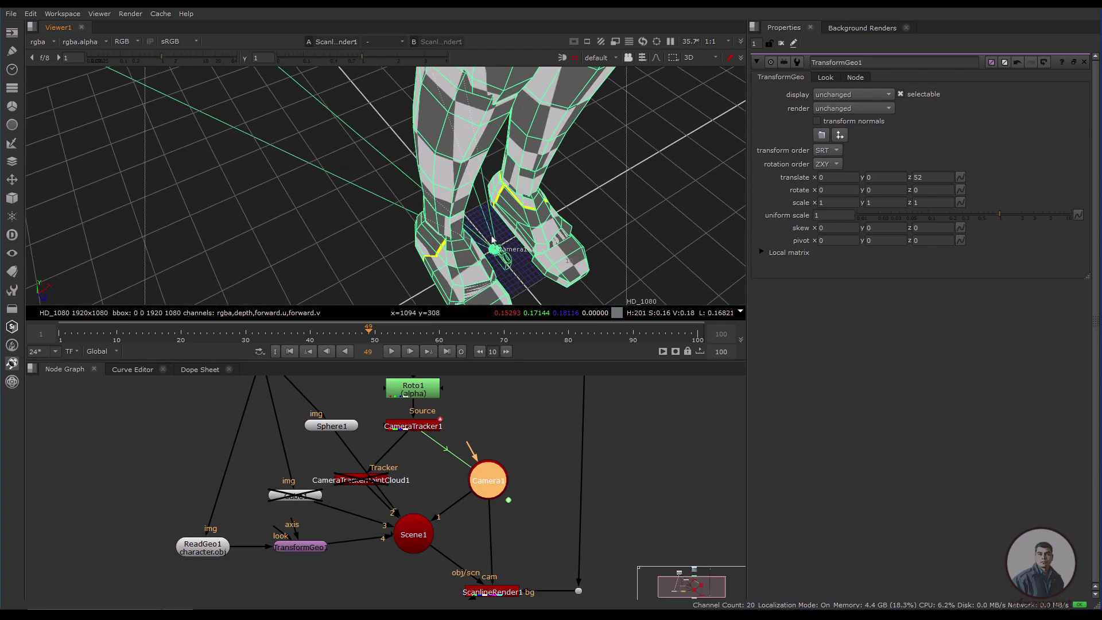
click(304, 547)
click(919, 177)
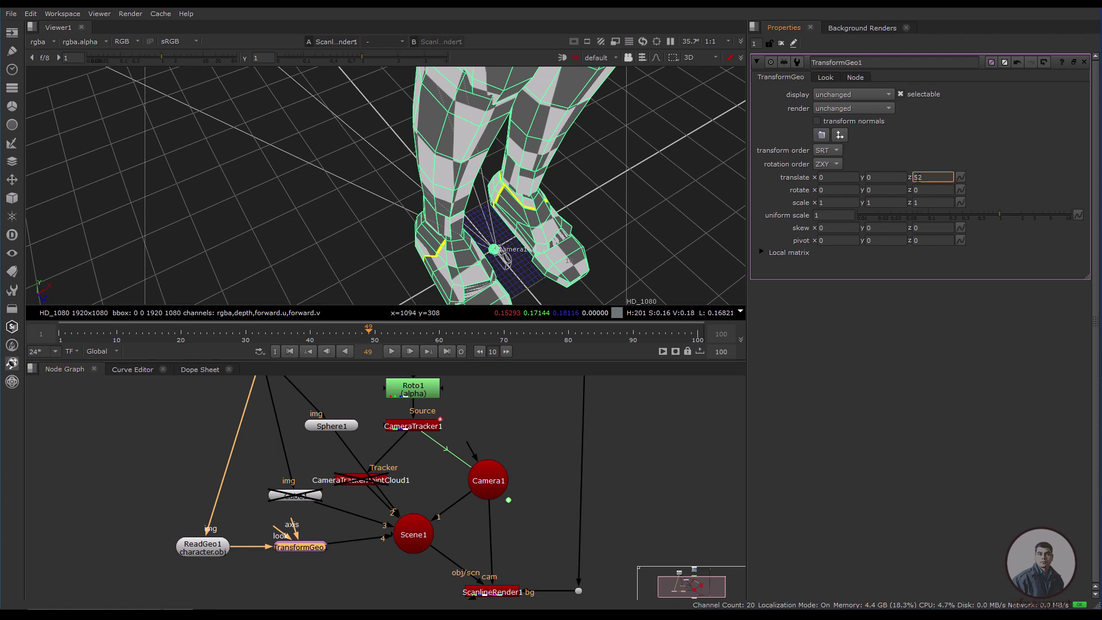
scroll(919, 177, down, 15)
scroll(918, 177, down, 9)
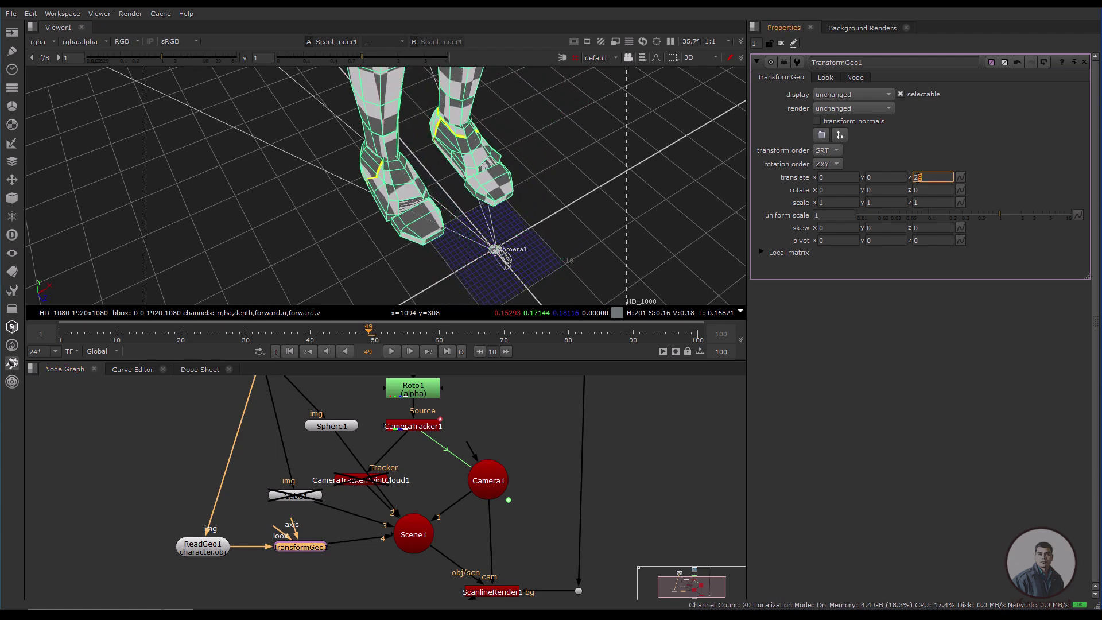
scroll(542, 213, up, 3)
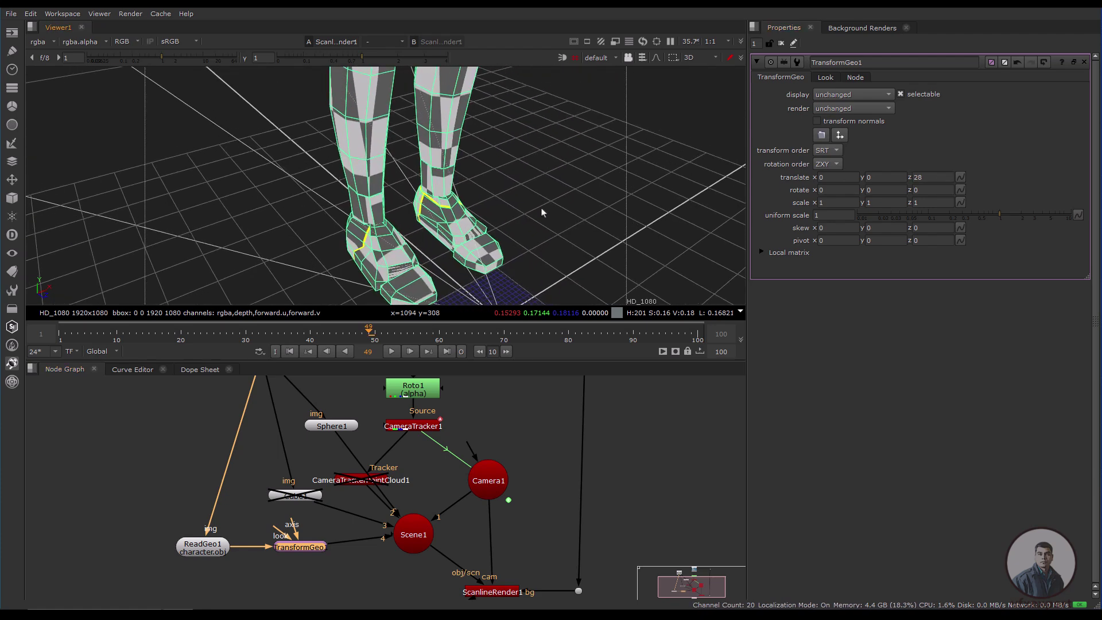
Disable Sphere1 and view the character rendered over the footage in 2D
key(Tab)
scroll(541, 208, down, 4)
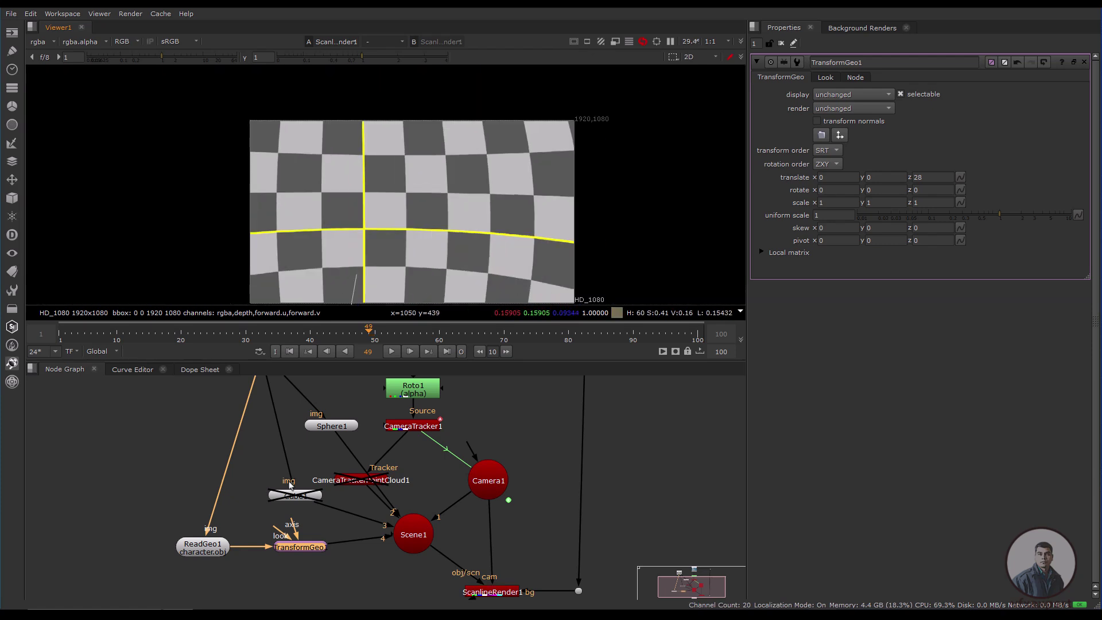
click(333, 428)
key(d)
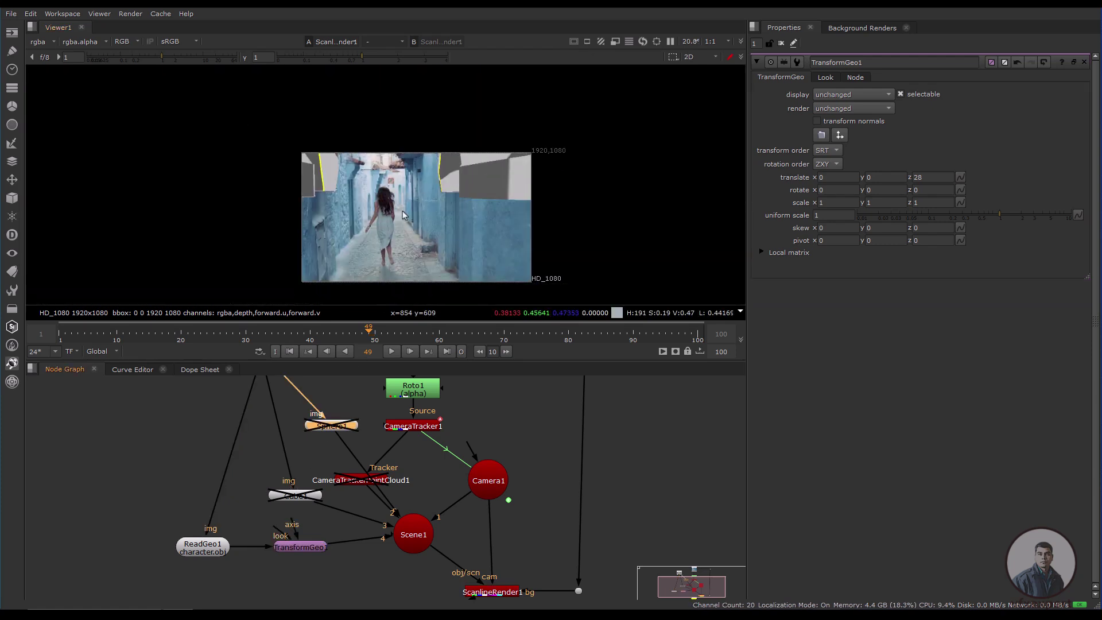
scroll(529, 181, up, 3)
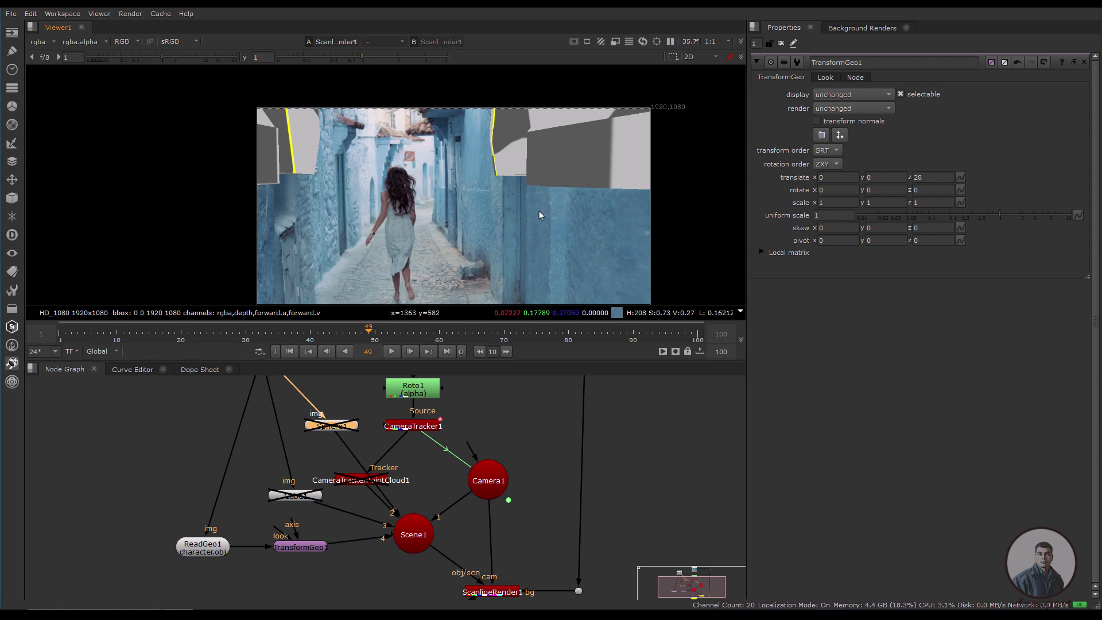
Open CameraTracker1's scene transform settings and set the uniform scale to 100
middle_drag(398, 450, 397, 451)
scroll(396, 456, down, 2)
scroll(405, 455, up, 1)
double_click(401, 447)
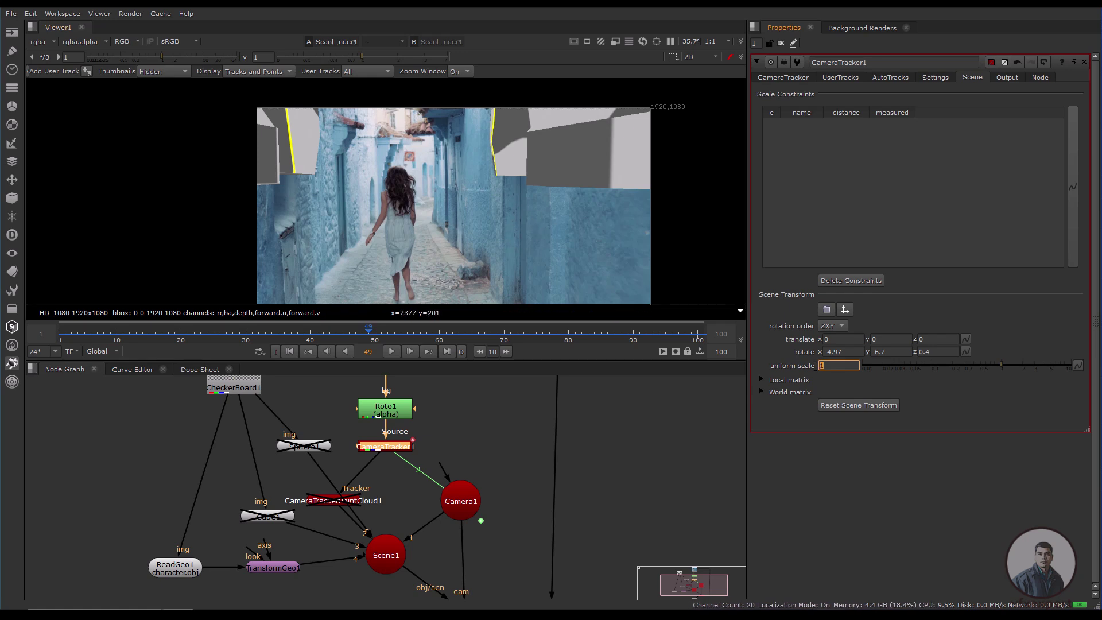
key(Return)
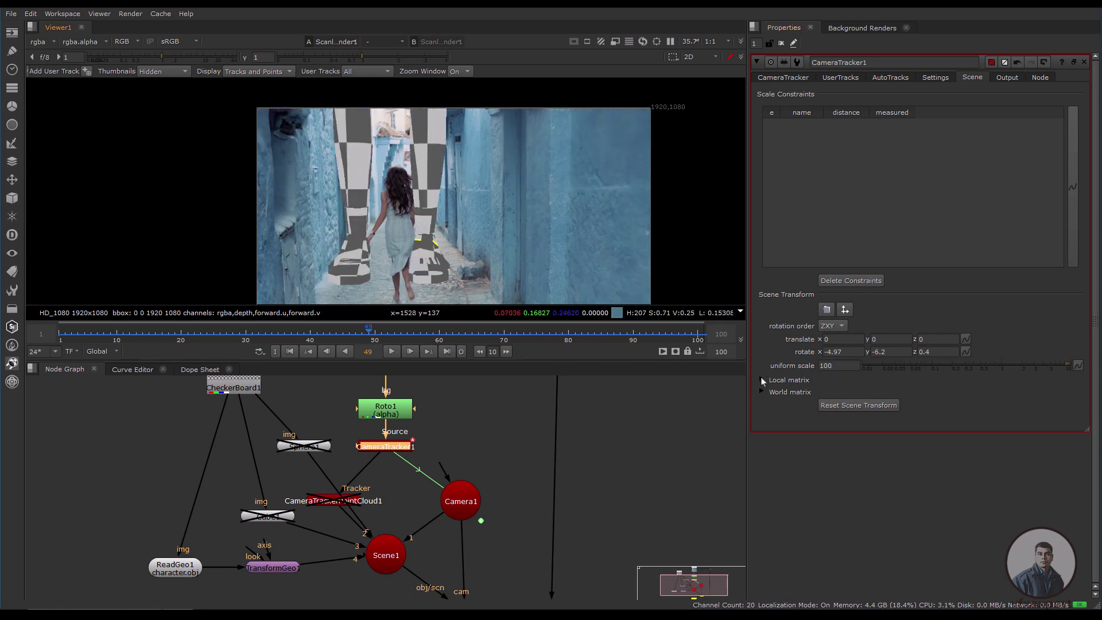
Increase CameraTracker1's scene uniform scale to 600 and compare the character's size with the woman
double_click(839, 364)
key(Return)
scroll(627, 258, up, 2)
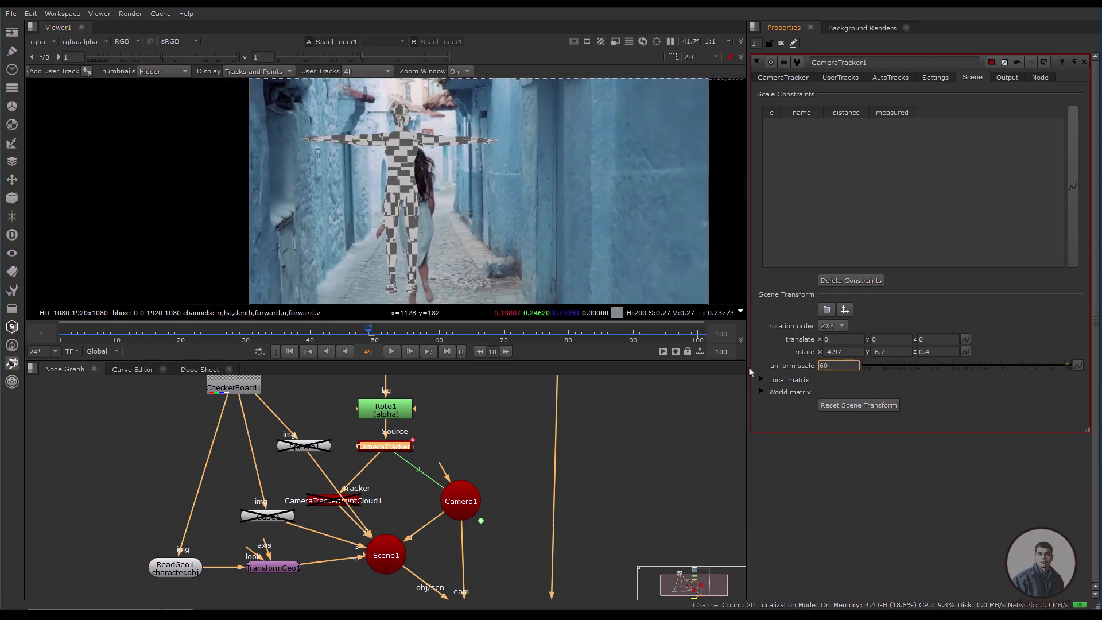
key(Return)
scroll(358, 217, up, 3)
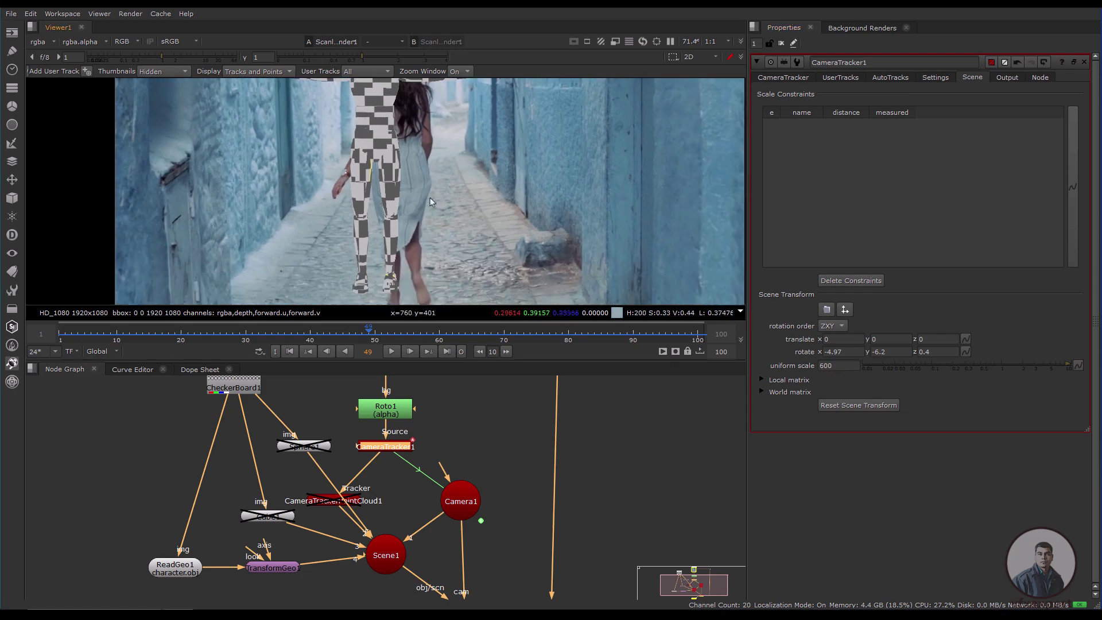
scroll(414, 199, down, 2)
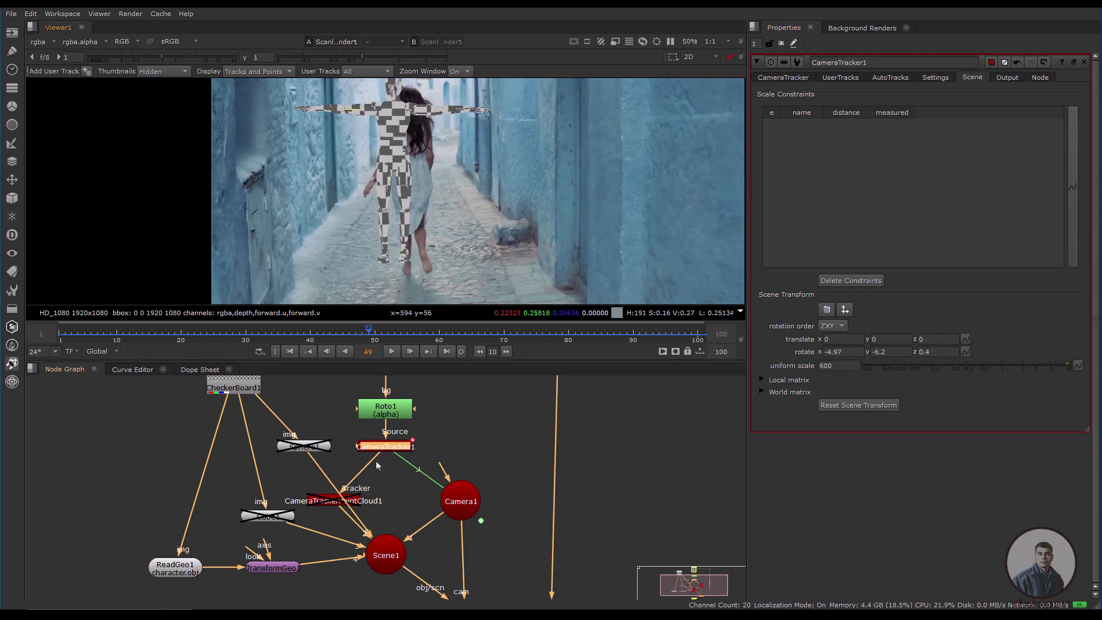
Return to the 3D view and re-enable Sphere1
key(Tab)
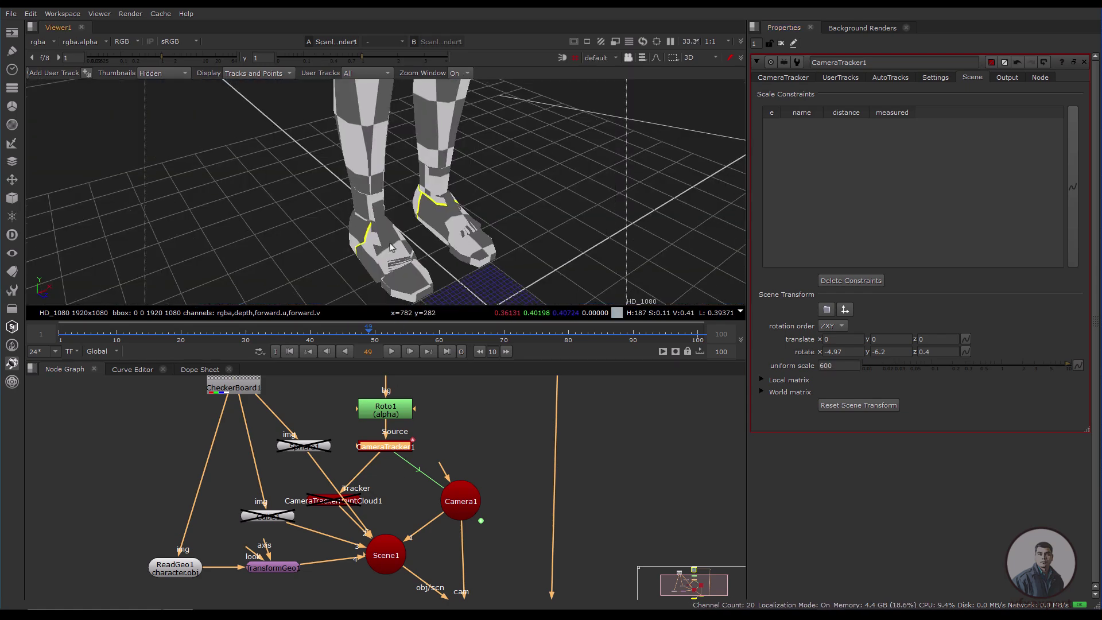
mouse_move(353, 268)
ctrl+mouse_down()
mouse_move(396, 236)
mouse_move(340, 247)
mouse_move(373, 265)
ctrl+mouse_up()
click(314, 451)
View CameraTracker1's track points over the footage around the woman's feet
click(386, 447)
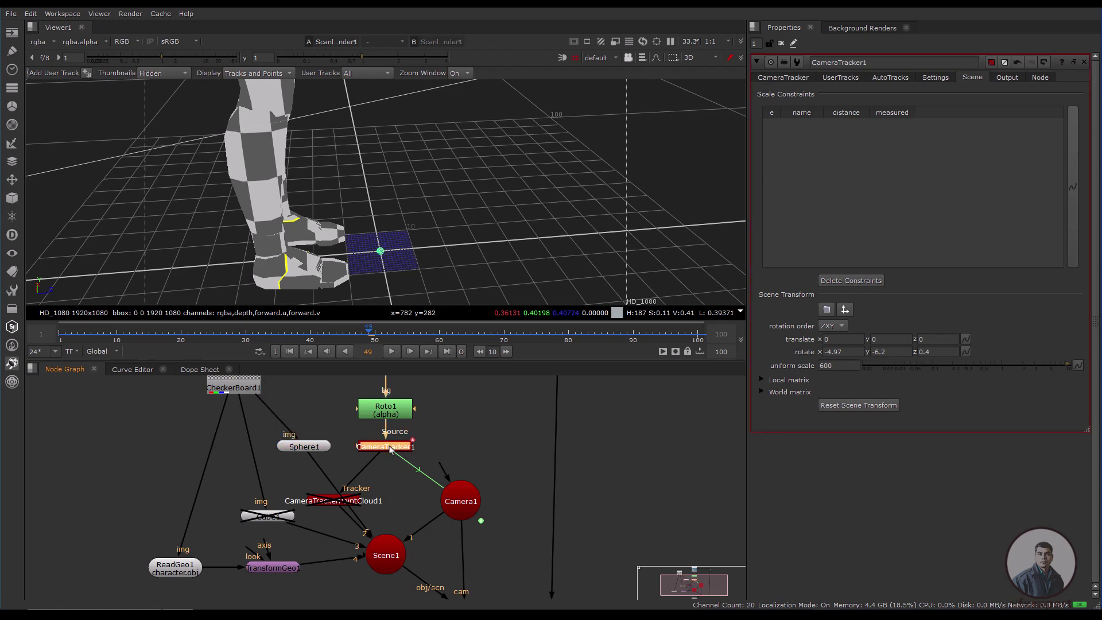
key(1)
scroll(443, 195, up, 4)
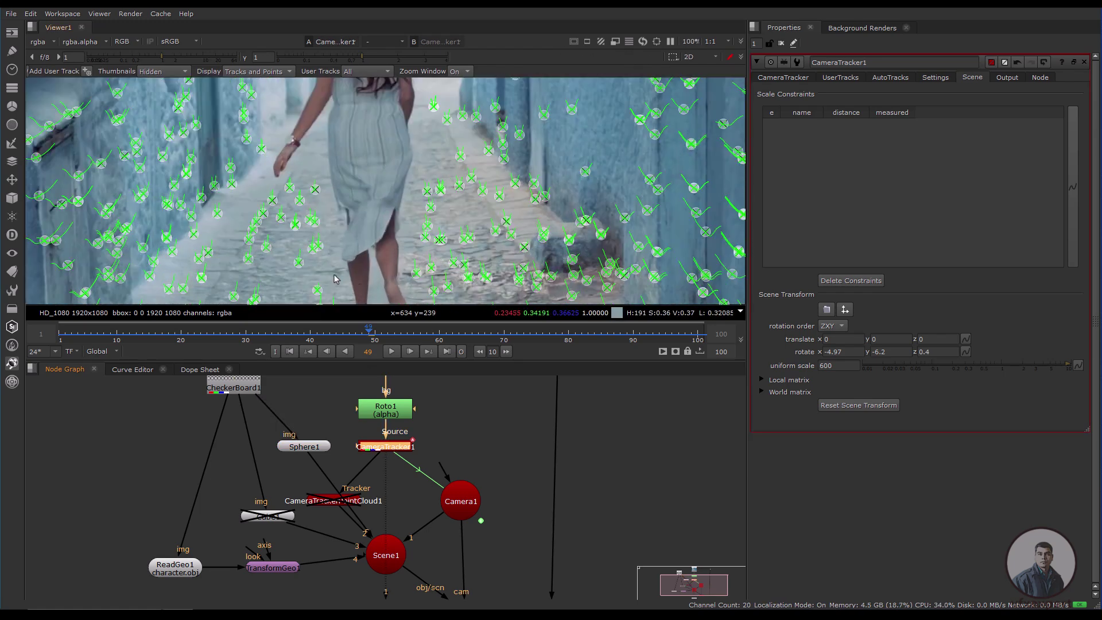
Examine the track points close up around the woman's feet and return to the 3D view of Sphere1
scroll(443, 195, up, 2)
mouse_move(373, 226)
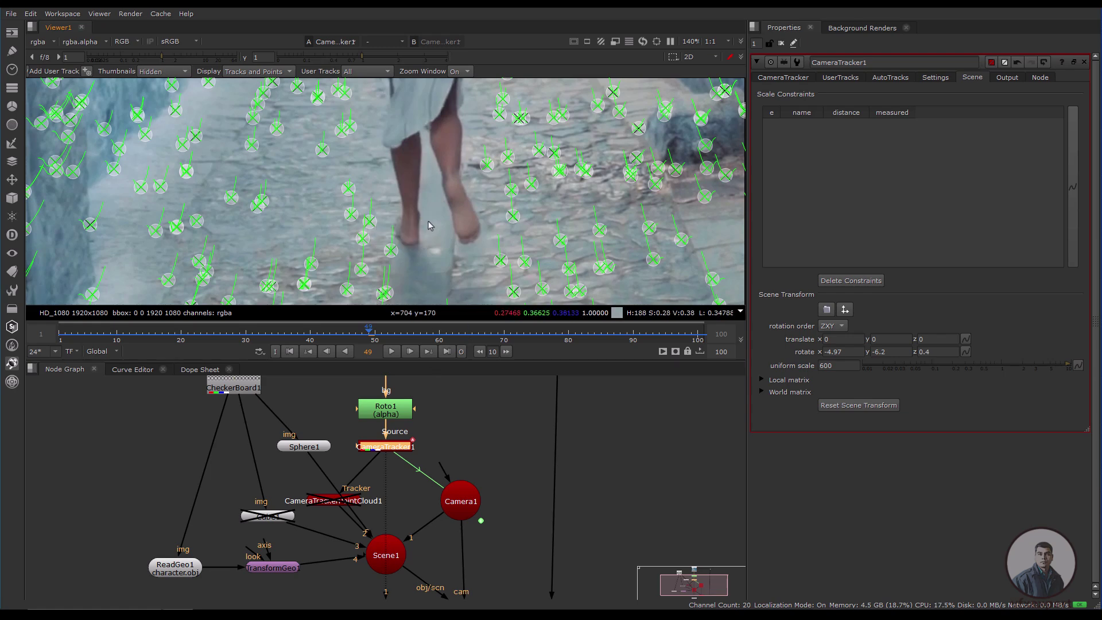
key(Tab)
drag(390, 246, 386, 247)
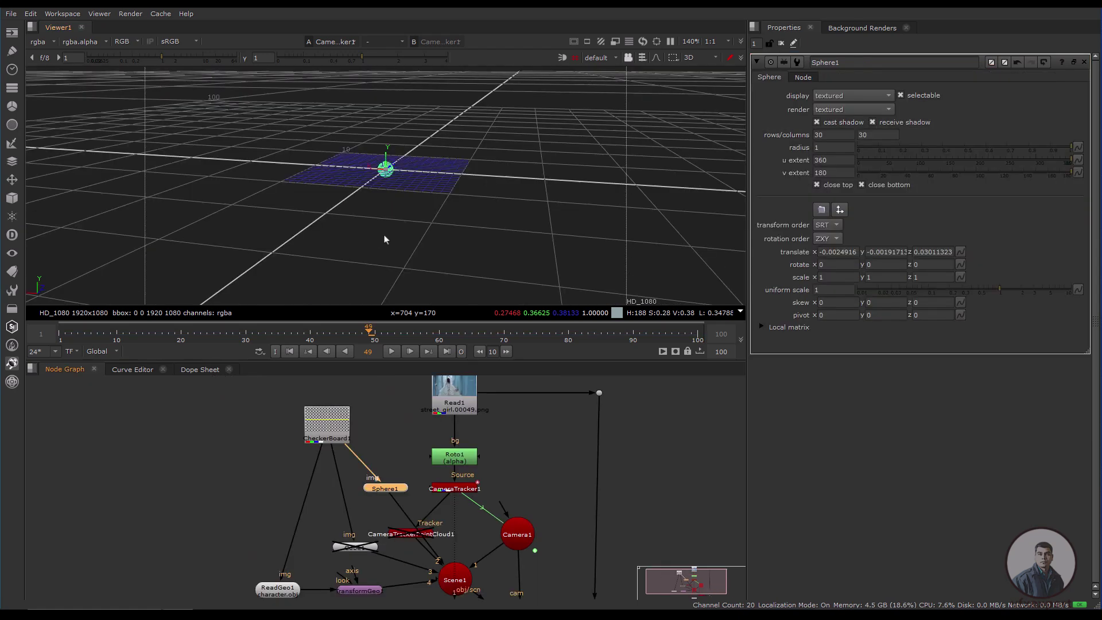
drag(384, 239, 422, 234)
middle_drag(513, 573, 463, 522)
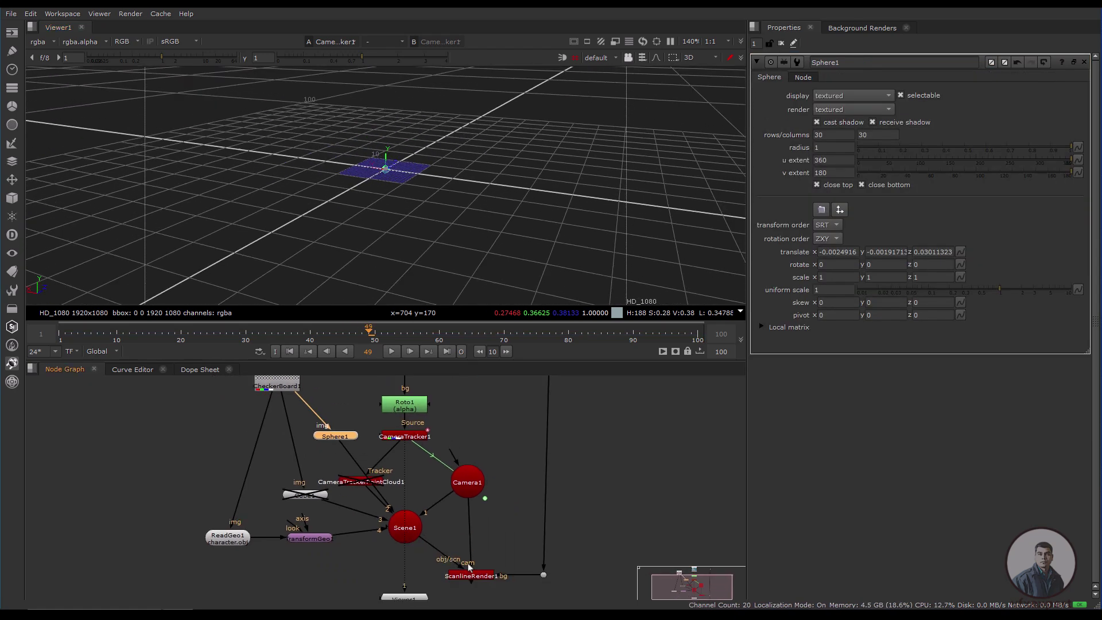
Show ScanlineRender1's scene in the 3D view and slide the character along Z to about 54.1 with TransformGeo1
click(474, 576)
key(1)
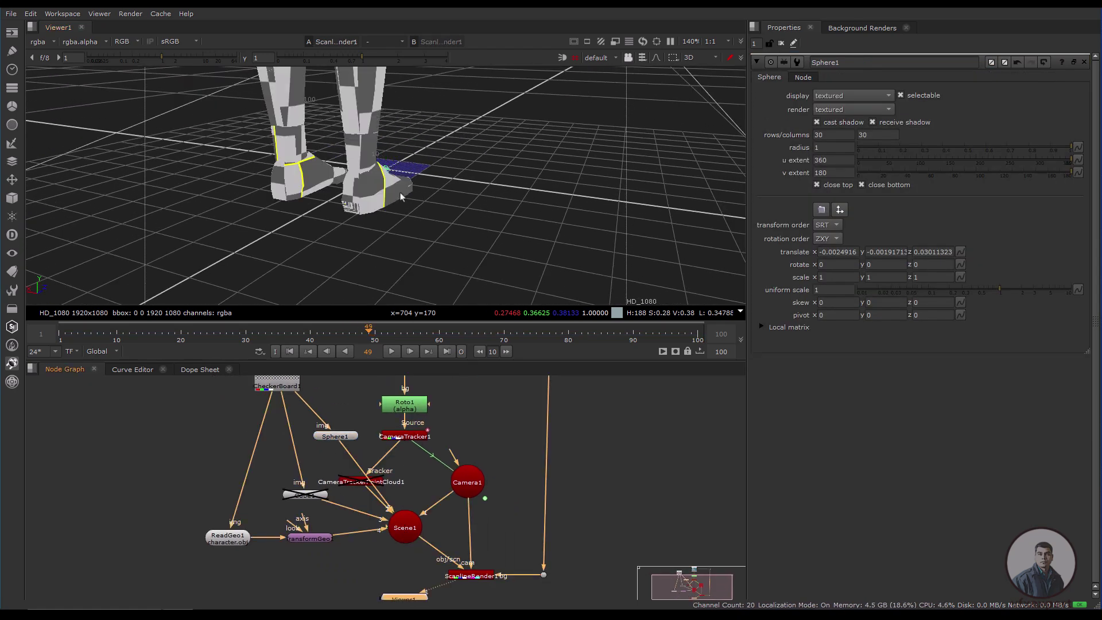
scroll(401, 192, up, 4)
ctrl+drag(400, 192, 382, 225)
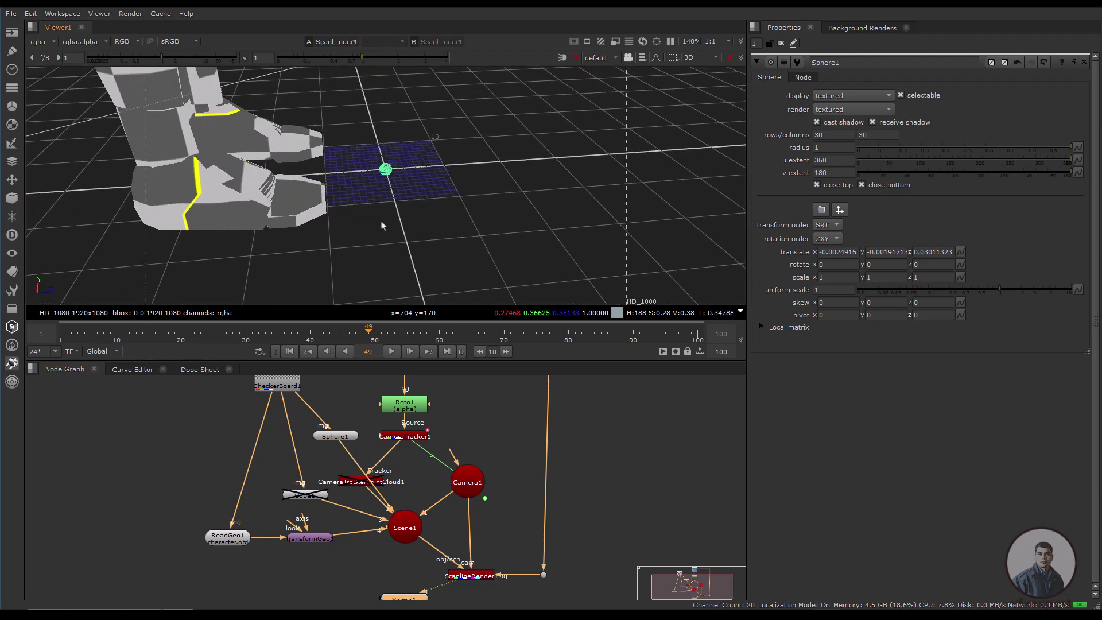
click(310, 539)
drag(561, 156, 702, 149)
ctrl+drag(374, 182, 453, 208)
Compare the character's feet and overall height with the woman's in the rendered 2D view
click(453, 207)
key(Tab)
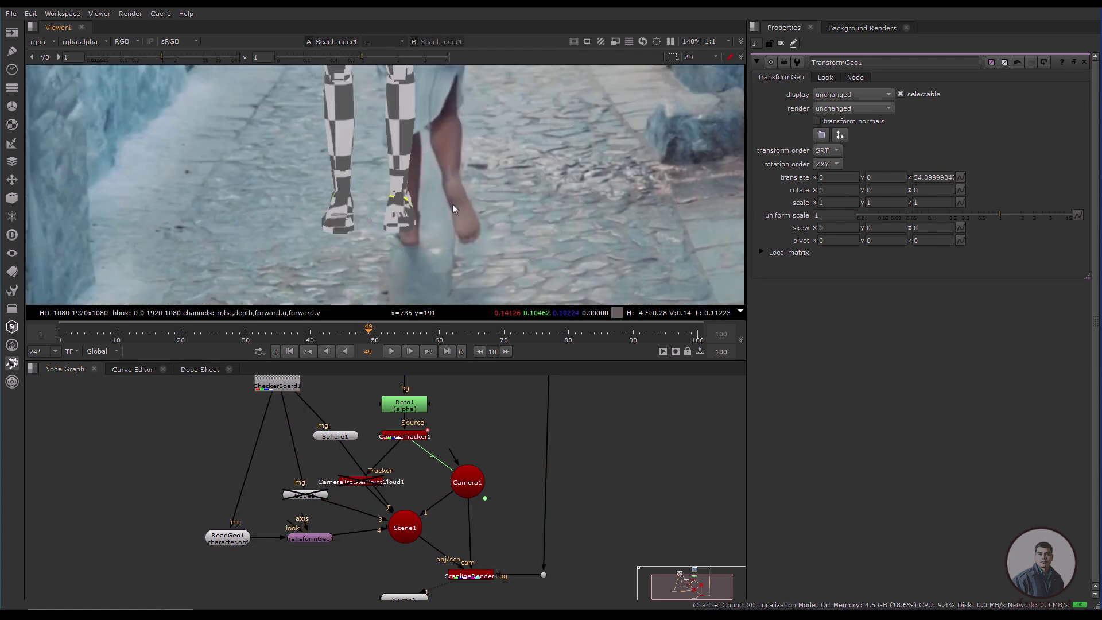
scroll(453, 247, down, 5)
scroll(415, 215, up, 2)
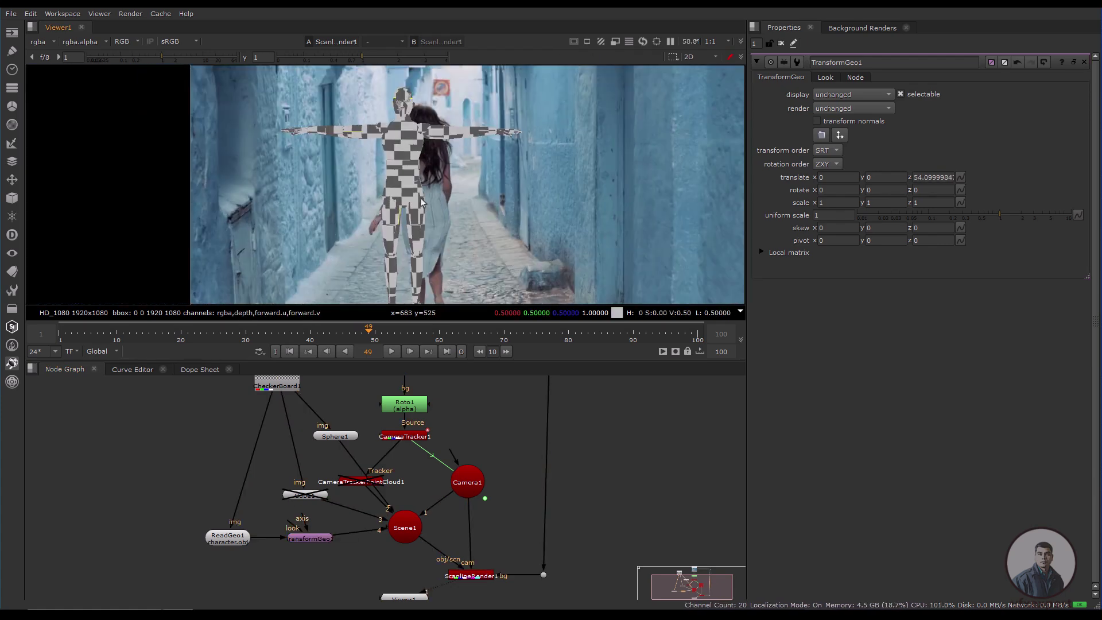
scroll(409, 158, up, 2)
scroll(407, 207, down, 2)
middle_drag(375, 554, 343, 566)
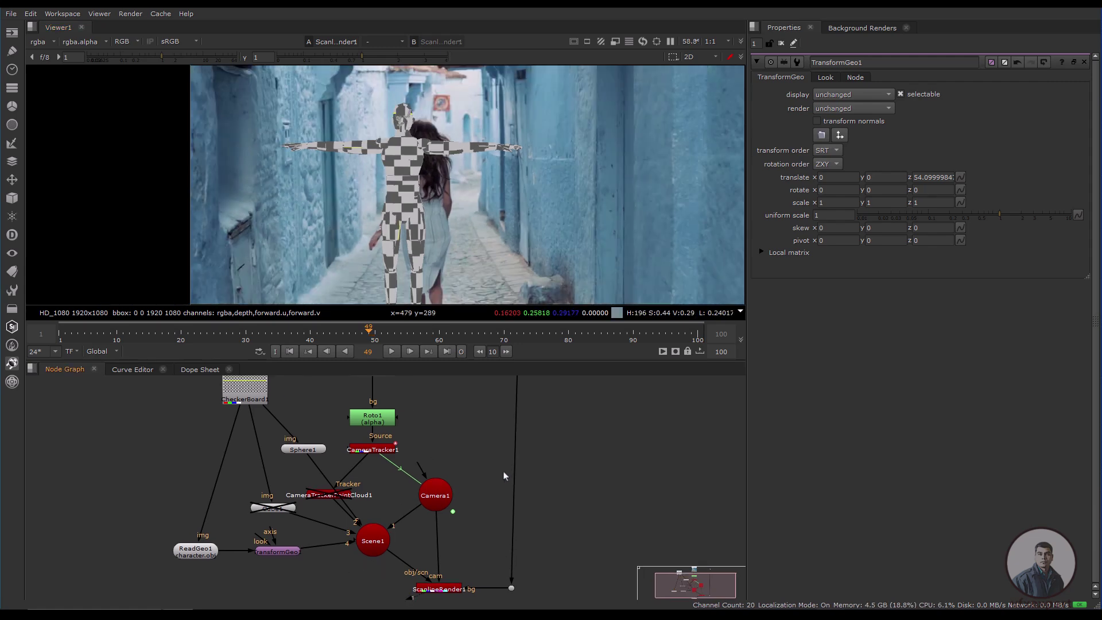
scroll(505, 143, down, 3)
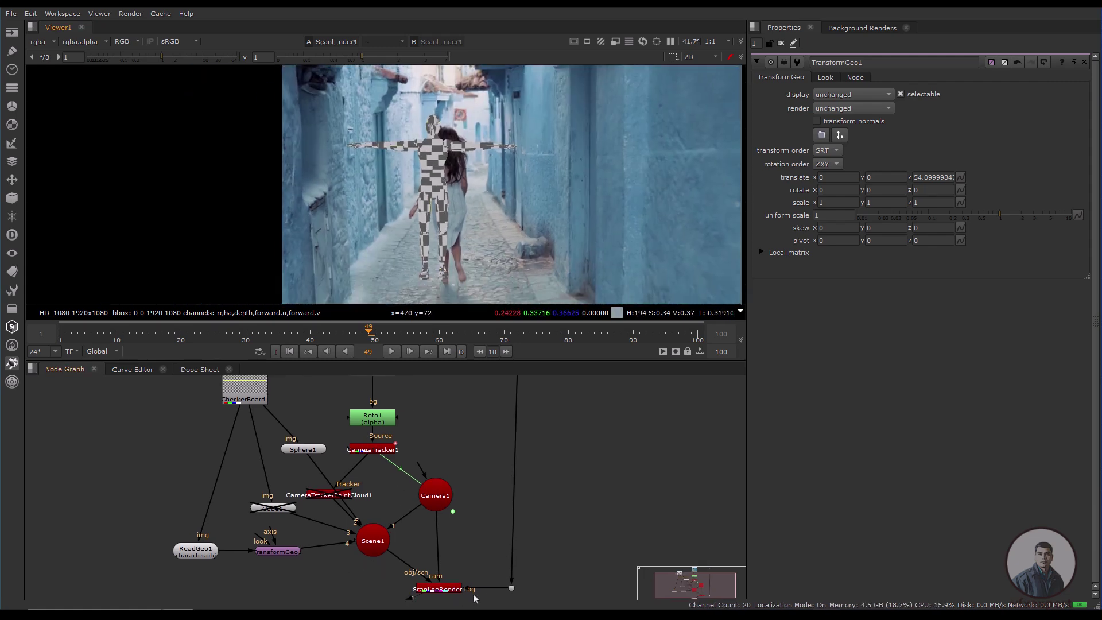
Bring up CameraTracker1's scene settings and play the composite to check that the character sticks to the street
middle_drag(446, 599, 448, 564)
click(385, 419)
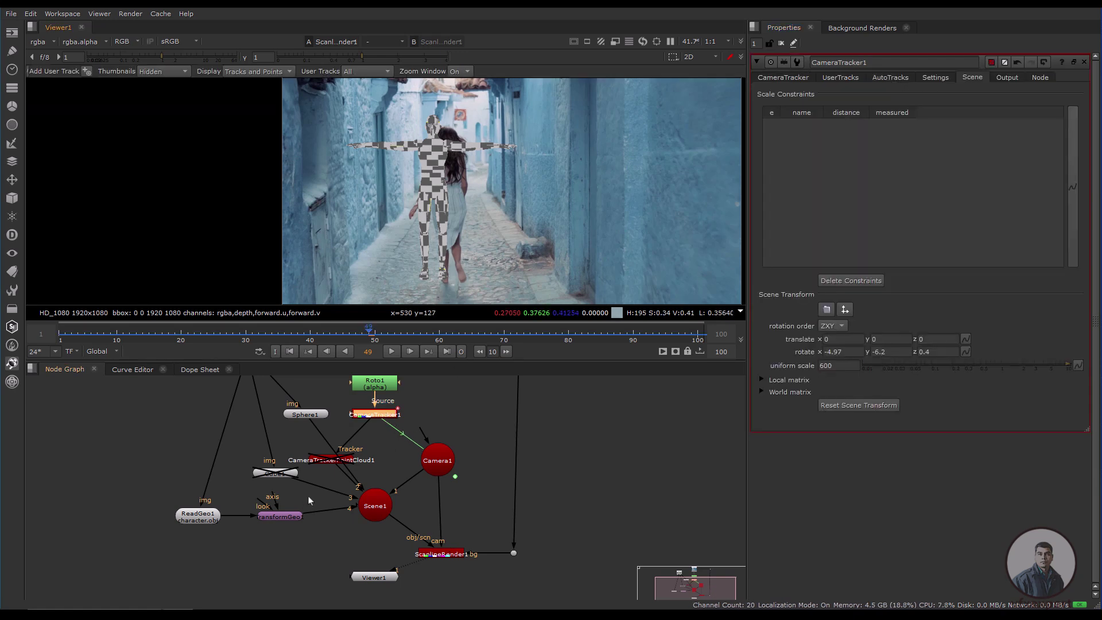
drag(370, 333, 293, 331)
scroll(441, 286, up, 4)
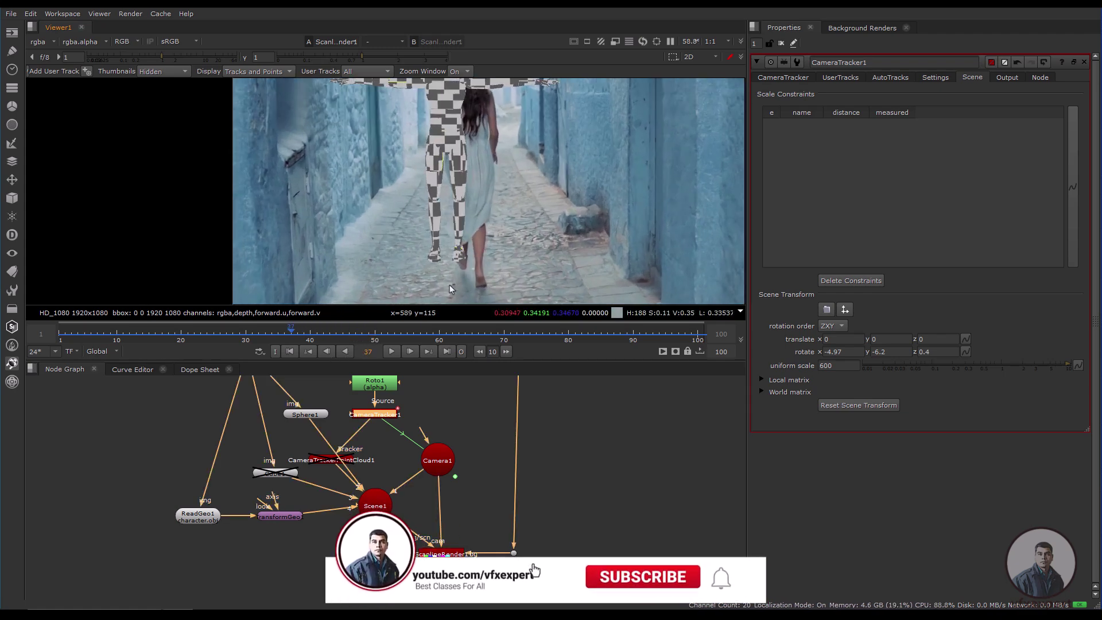
click(389, 351)
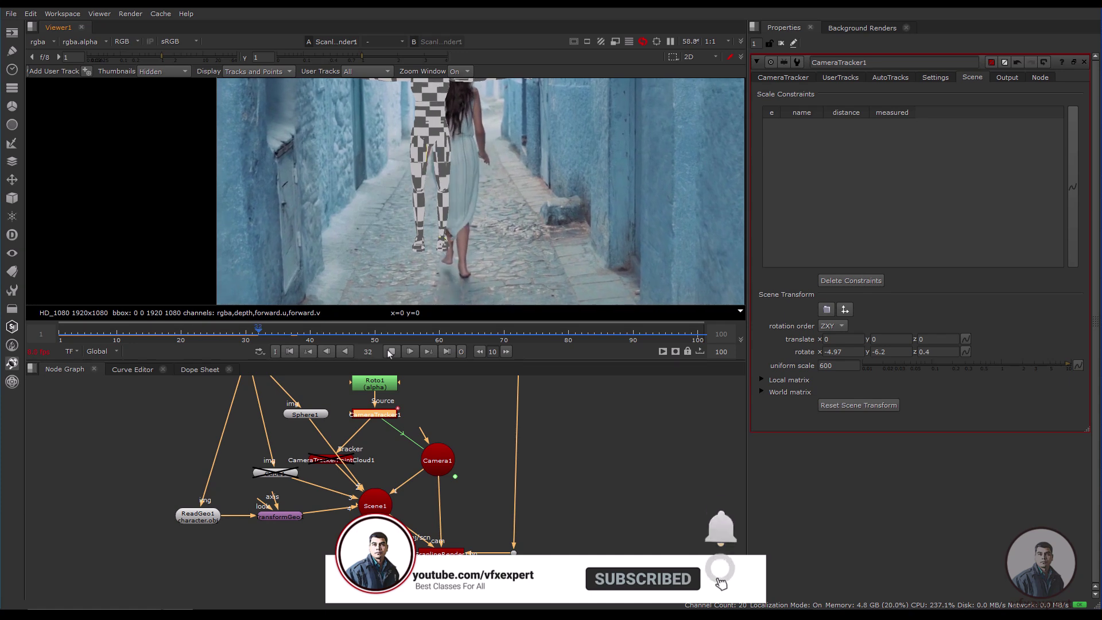
scroll(461, 253, down, 1)
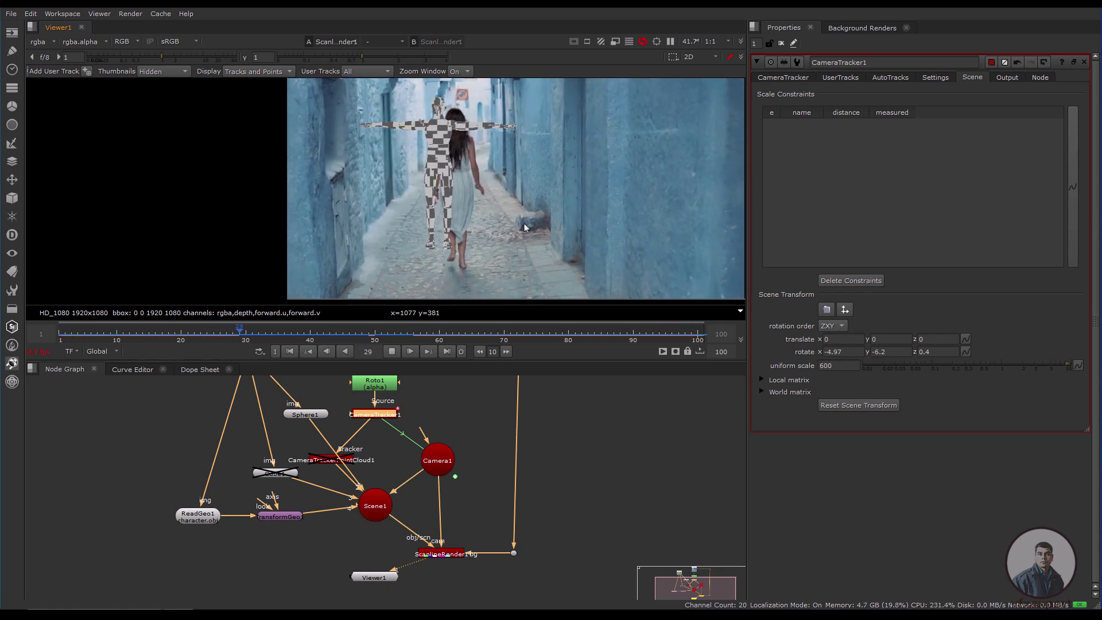
click(392, 353)
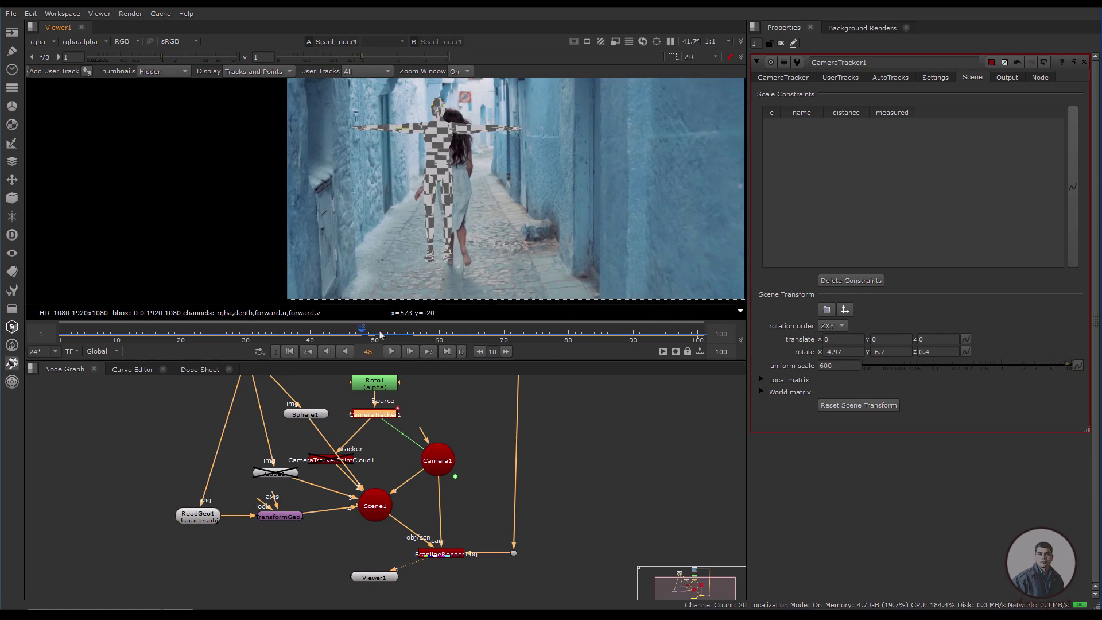
click(290, 352)
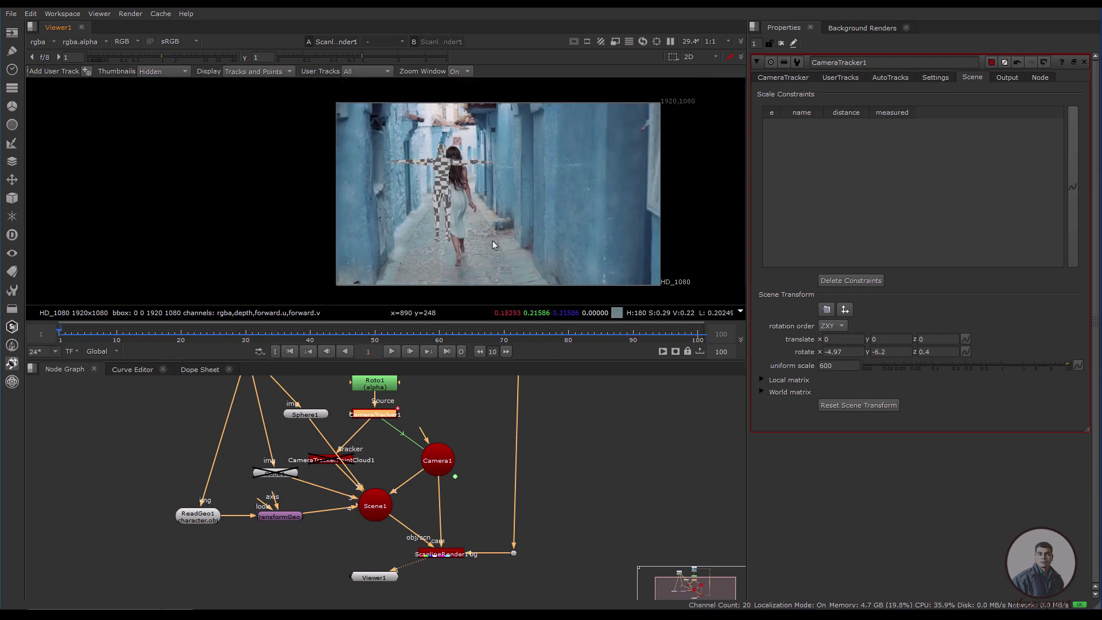
middle_drag(483, 245, 421, 252)
Reposition the Viewer1 node directly beneath ScanlineRender1 in the node graph
middle_drag(539, 494, 511, 492)
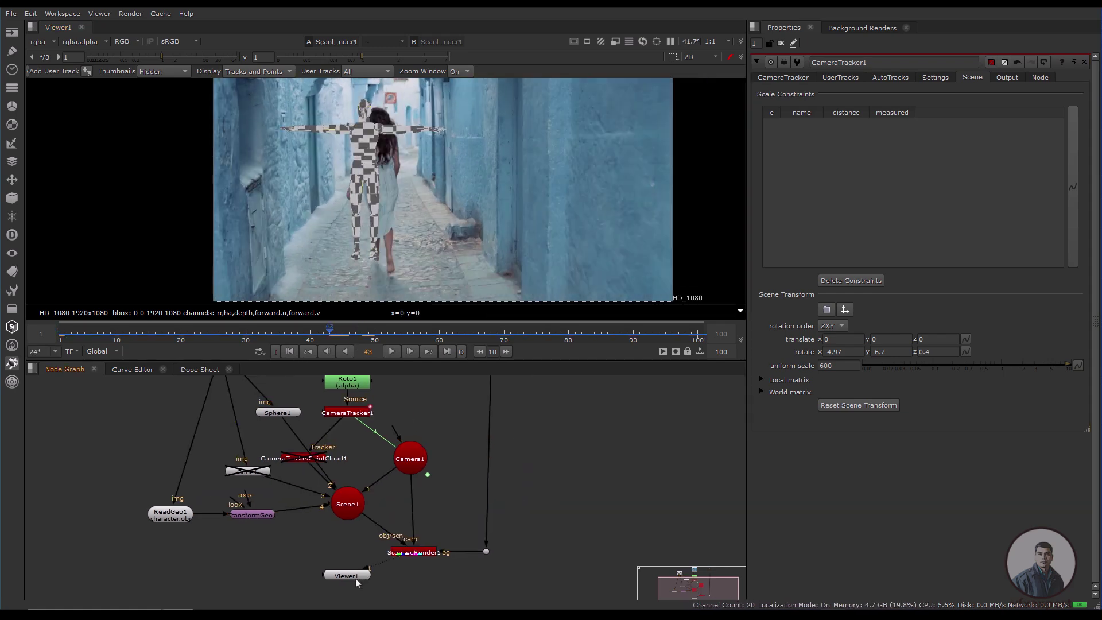
drag(358, 578, 441, 582)
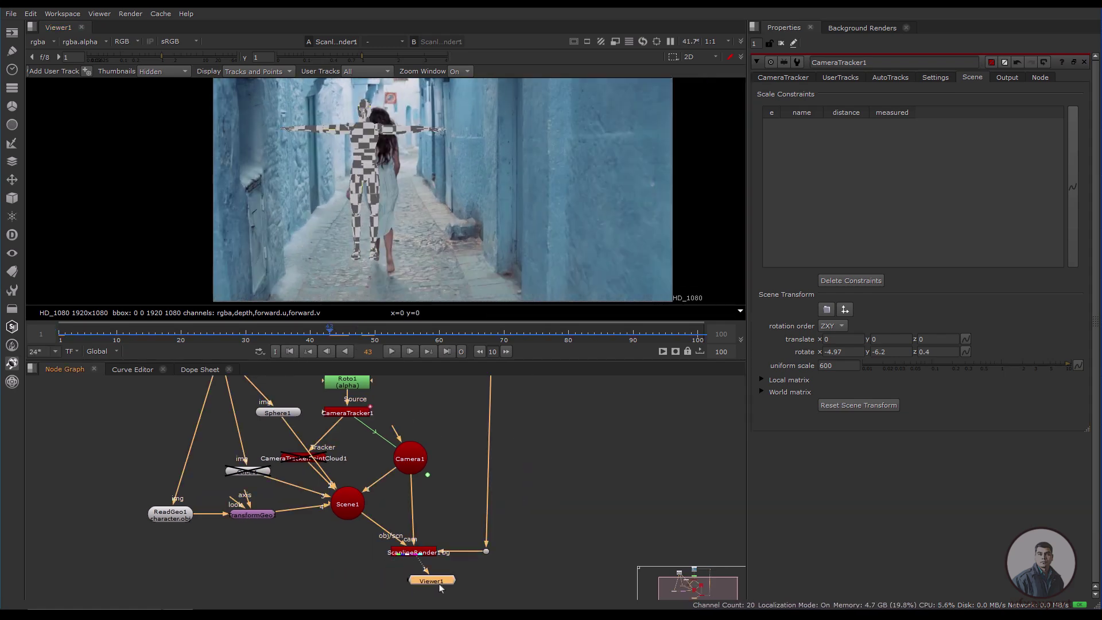
middle_drag(452, 465, 459, 485)
Add a WriteGeo node connected to Scene1 and re-enable CameraTrackerPointCloud1
click(458, 458)
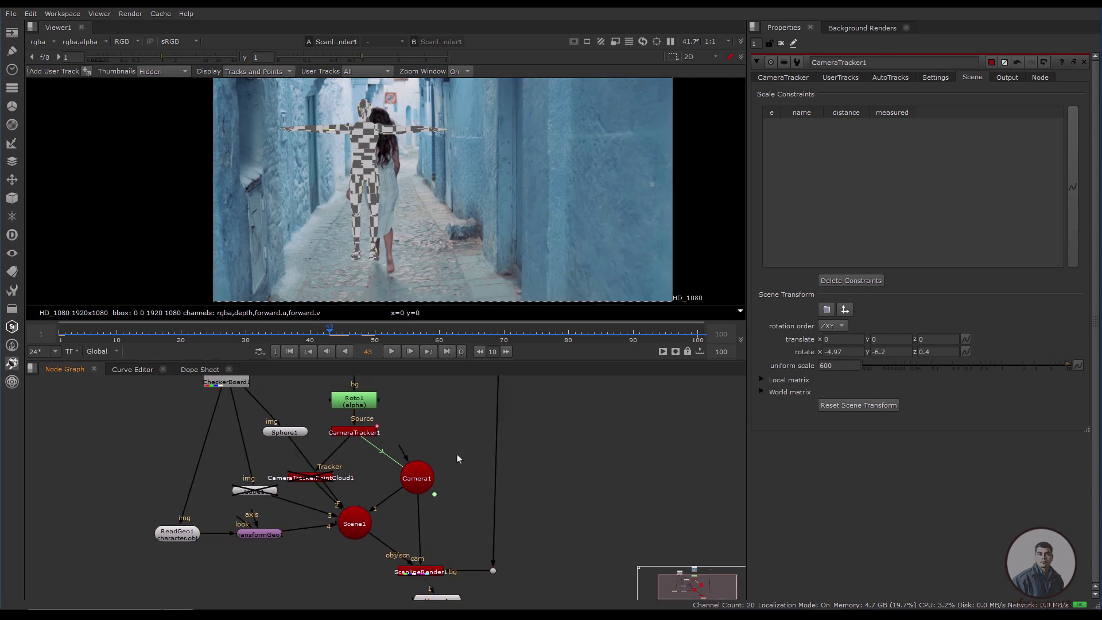
key(Tab)
text(wri)
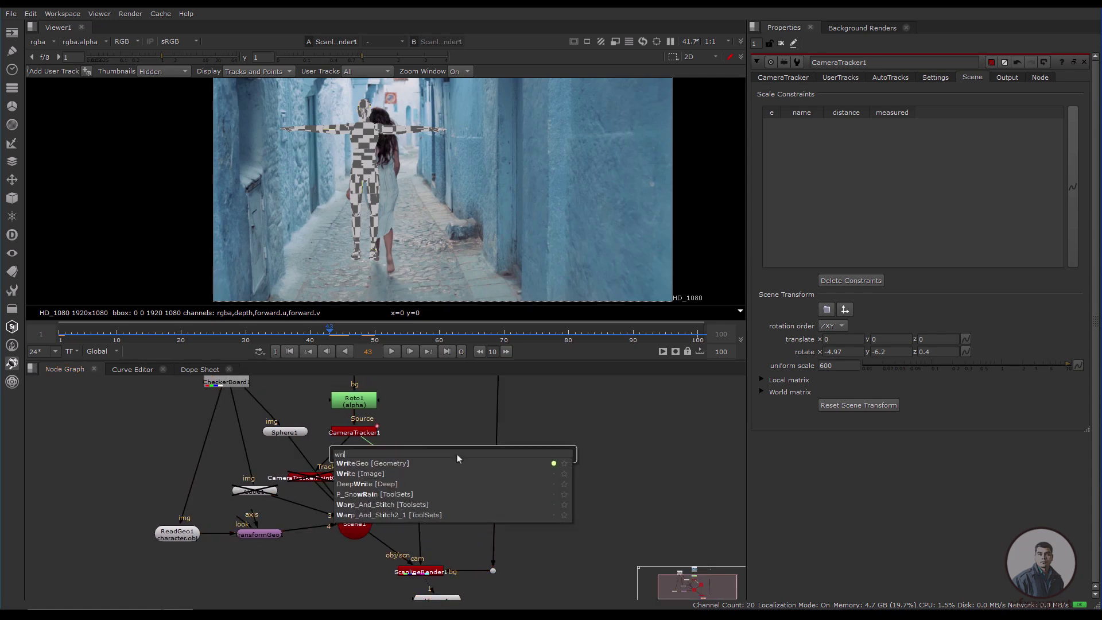
click(394, 462)
drag(456, 456, 358, 531)
drag(470, 430, 479, 424)
drag(334, 479, 335, 480)
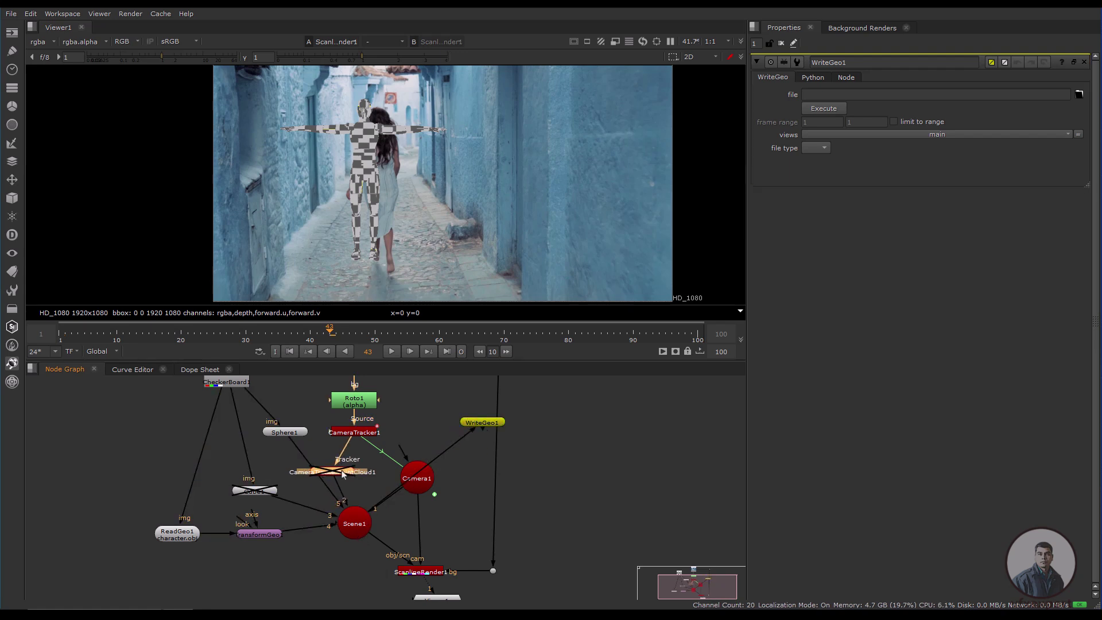
key(d)
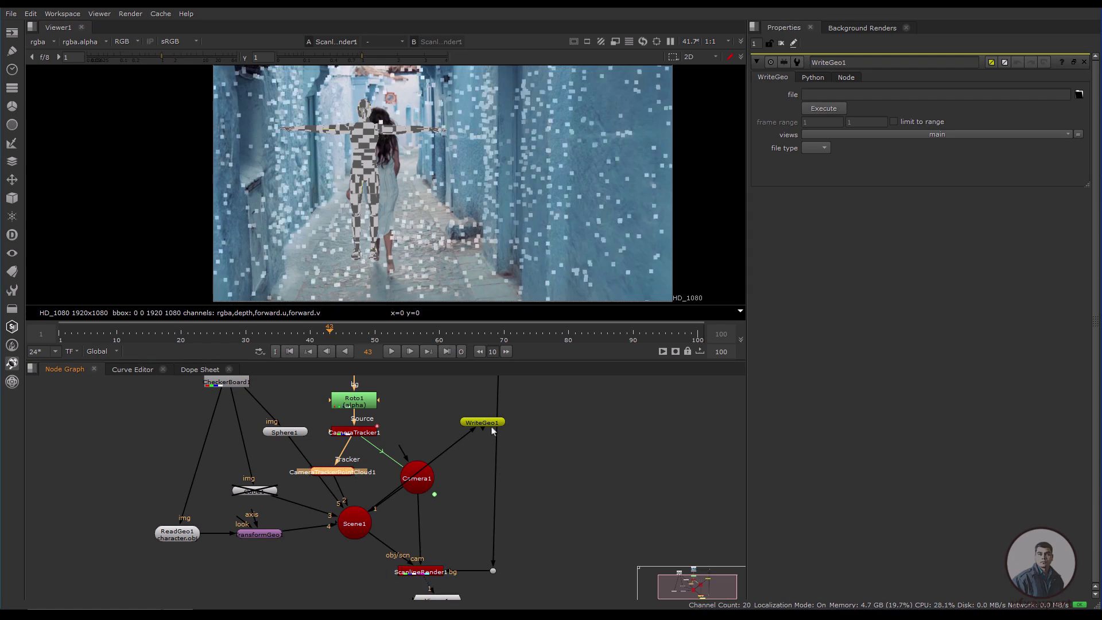
Set WriteGeo1's output file to G:/Online Classes Footages/camformaya.fbx
click(489, 424)
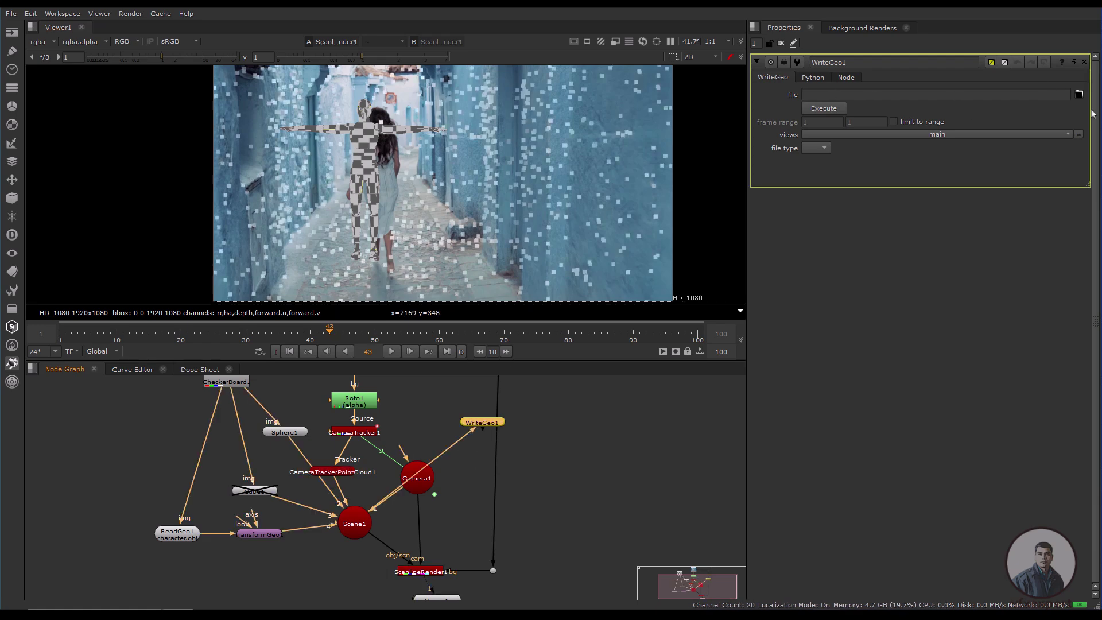
click(1078, 93)
click(390, 312)
click(457, 382)
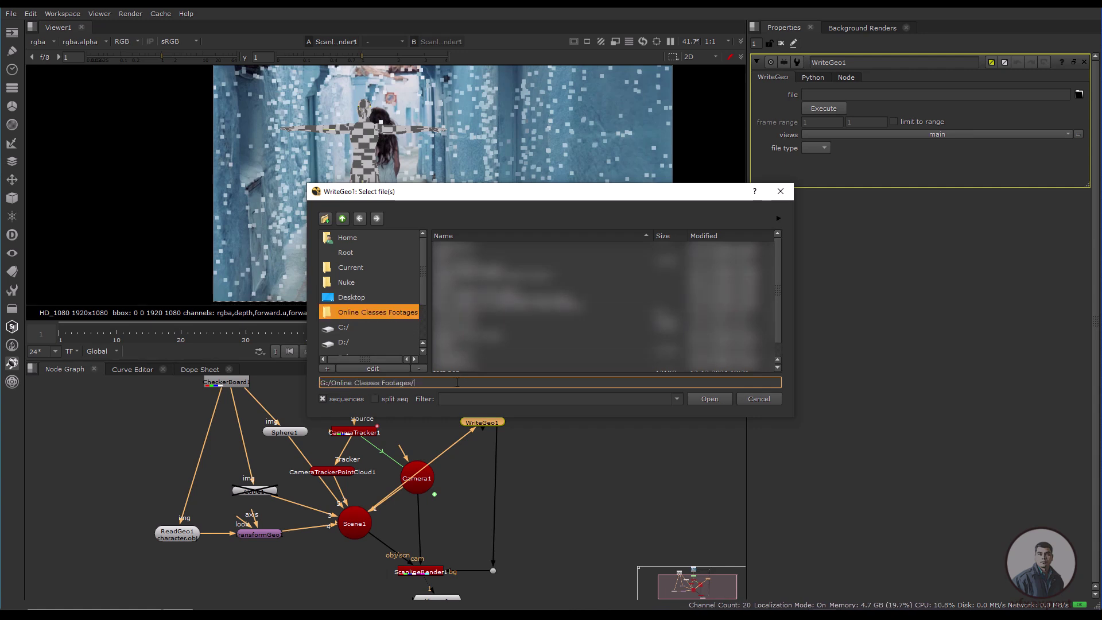
text(camformaya.fbx)
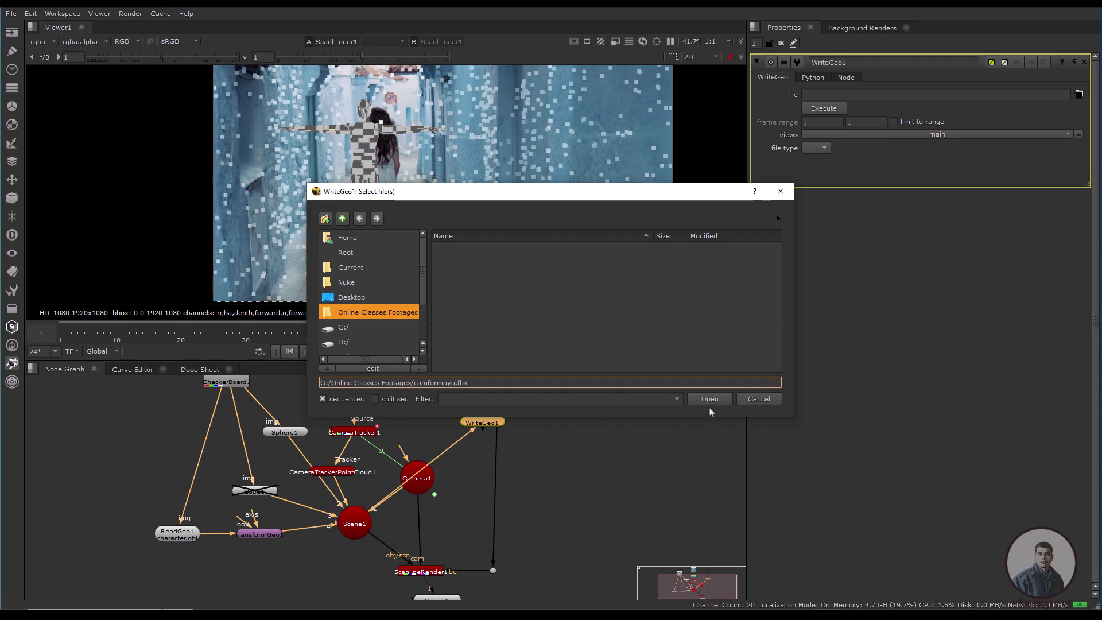
click(711, 401)
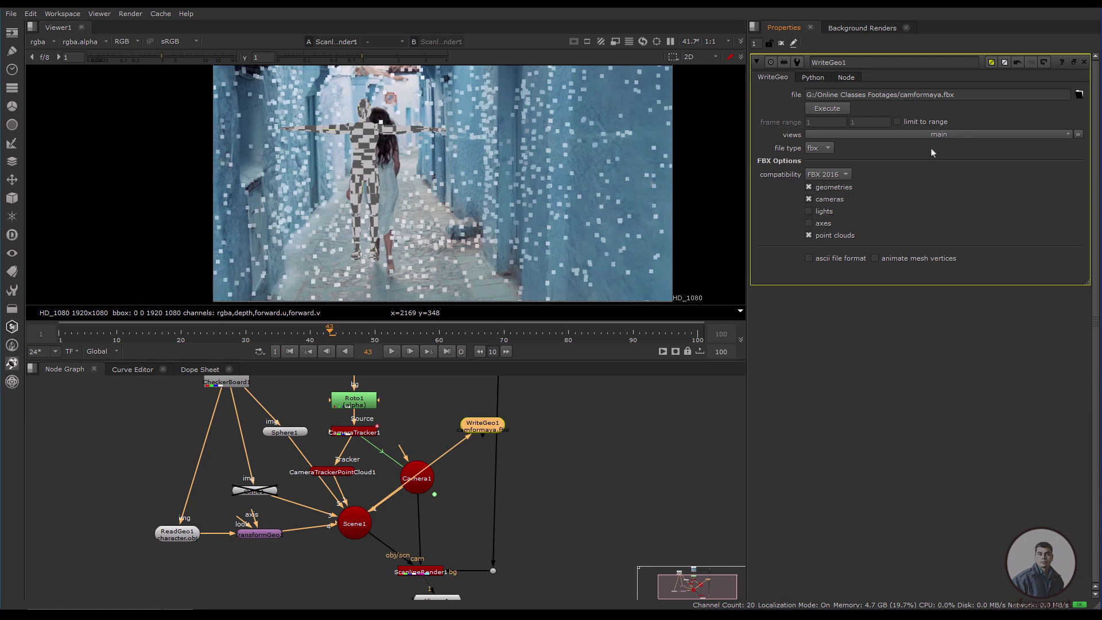
Execute the WriteGeo1 FBX export with the global frame range 1-100
click(835, 111)
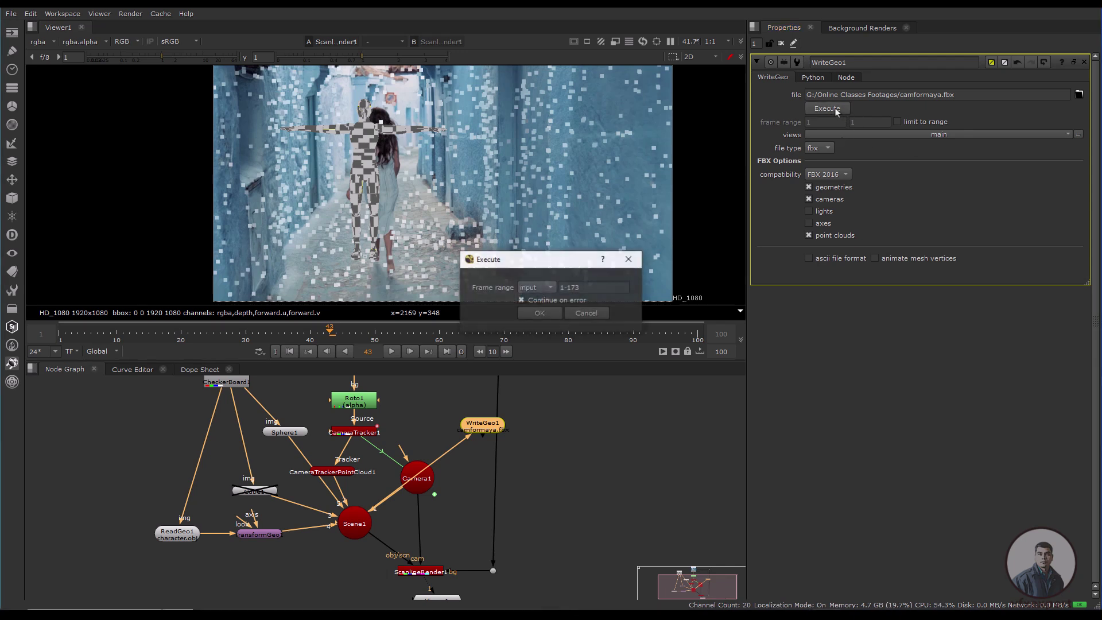
click(548, 288)
click(542, 298)
click(588, 288)
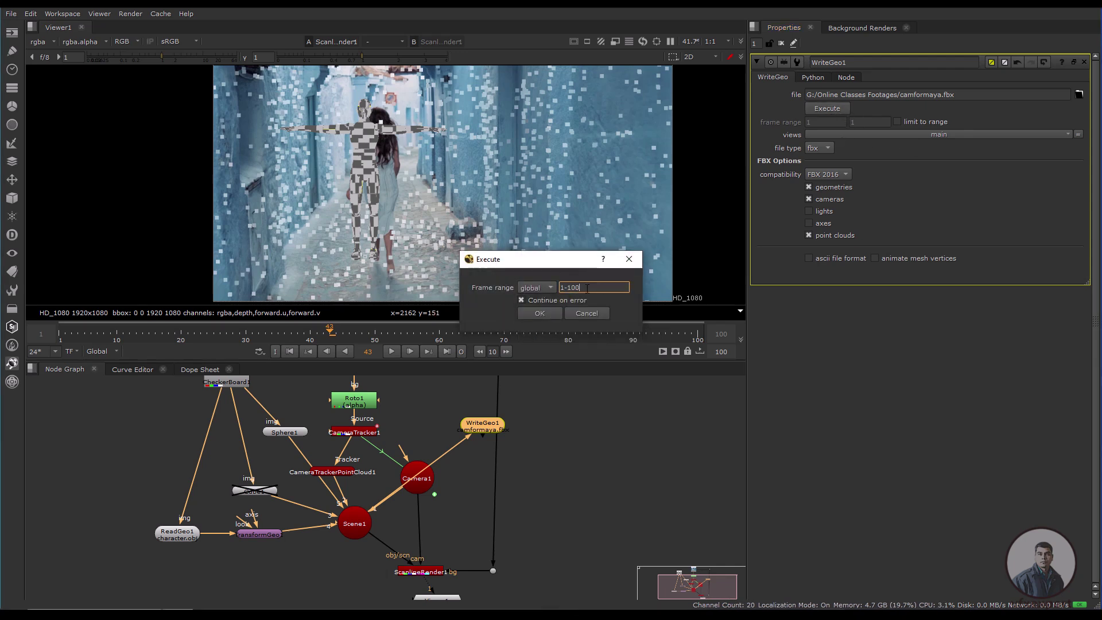
click(536, 316)
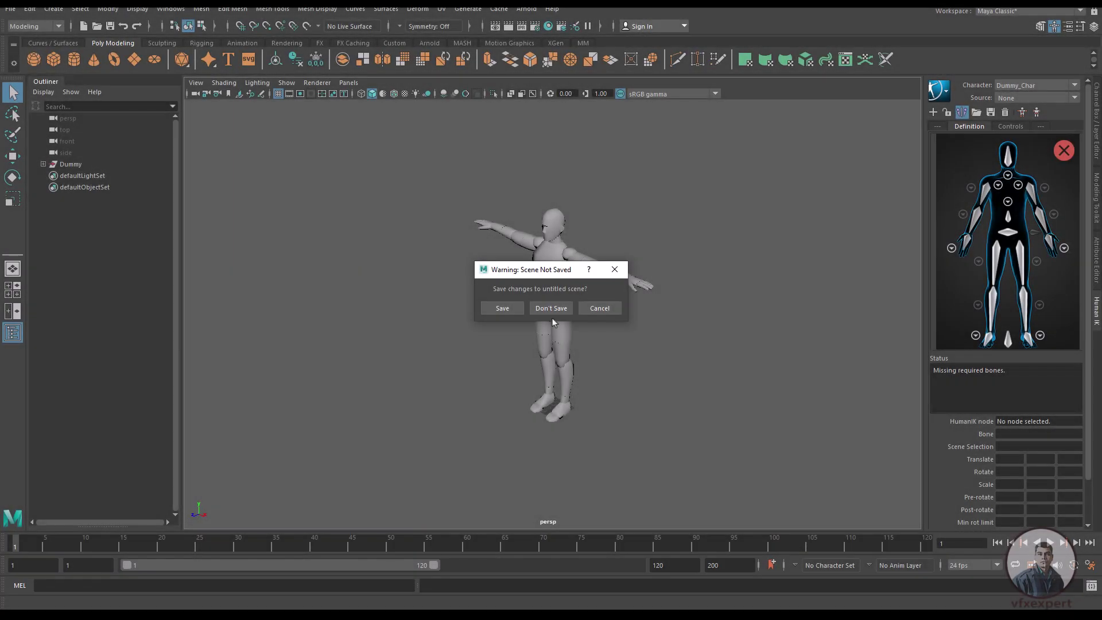
Switch to Maya, start a new scene without saving, import camformaya.fbx from Online Classes Footages, and frame all objects
click(551, 309)
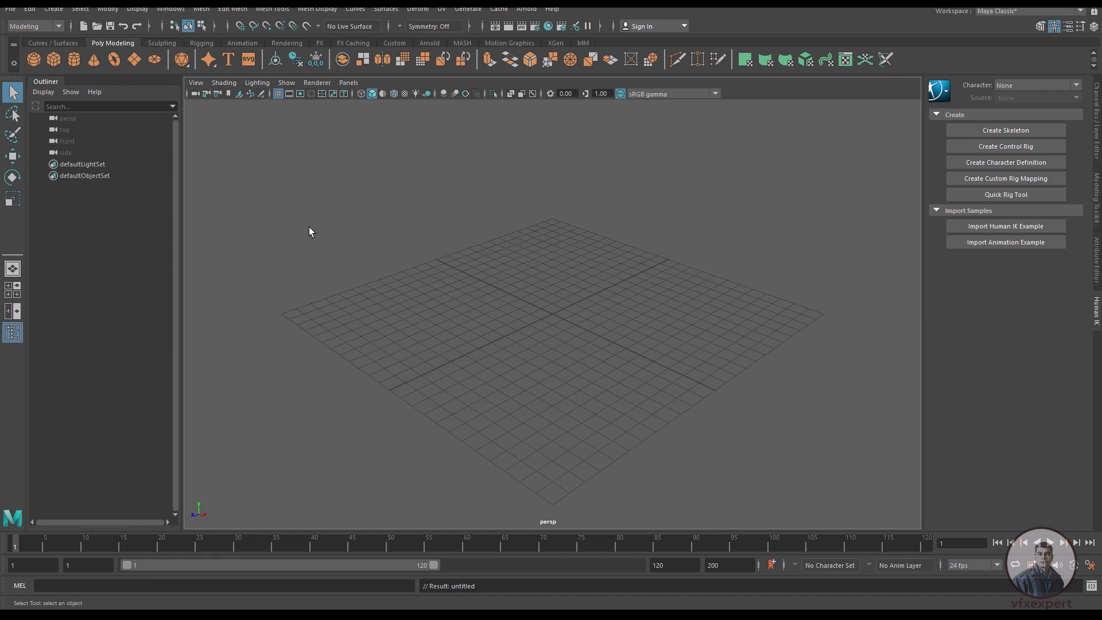
click(10, 8)
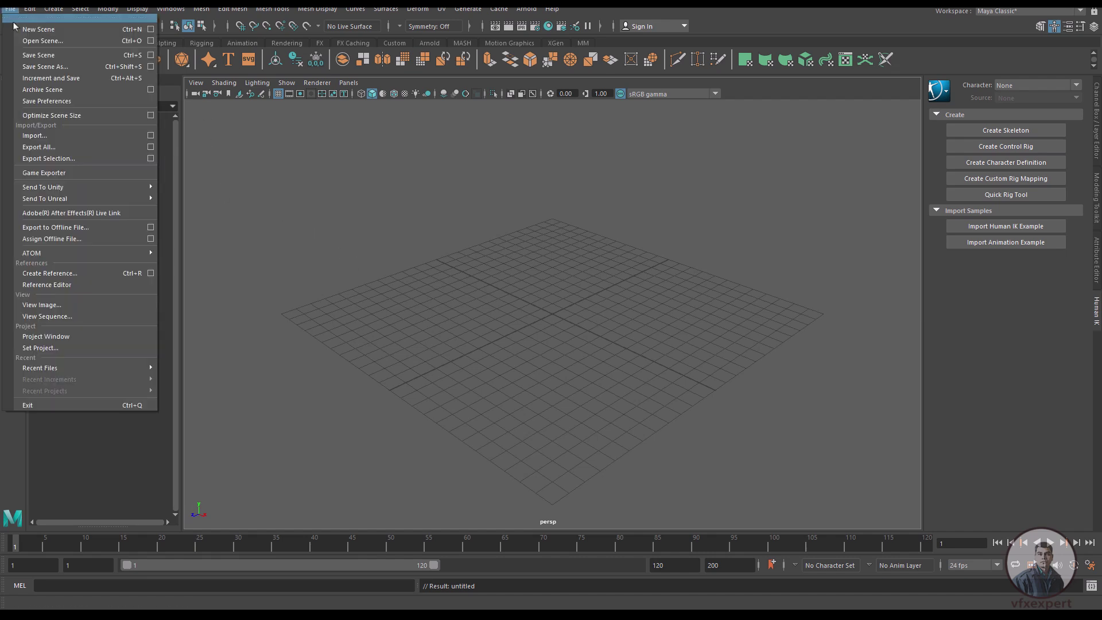
click(47, 136)
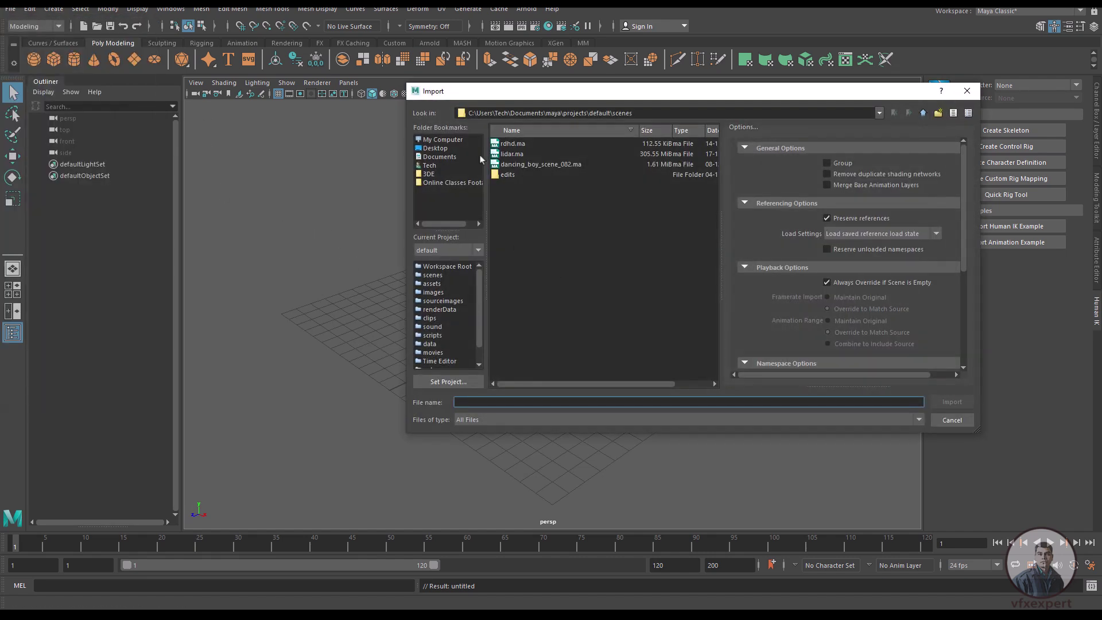
click(453, 183)
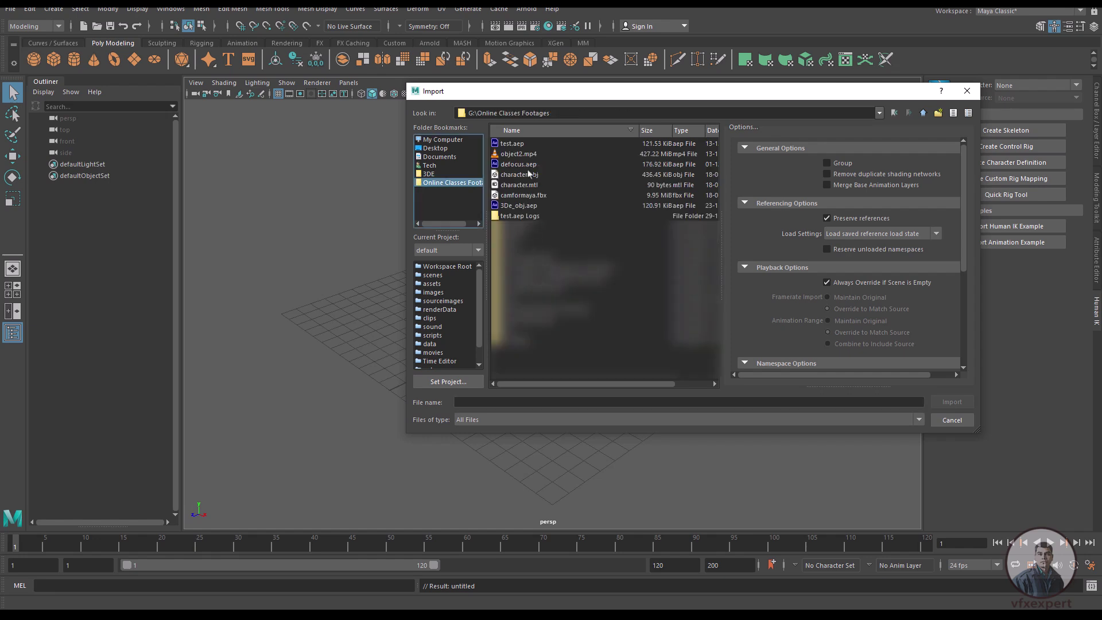
click(527, 196)
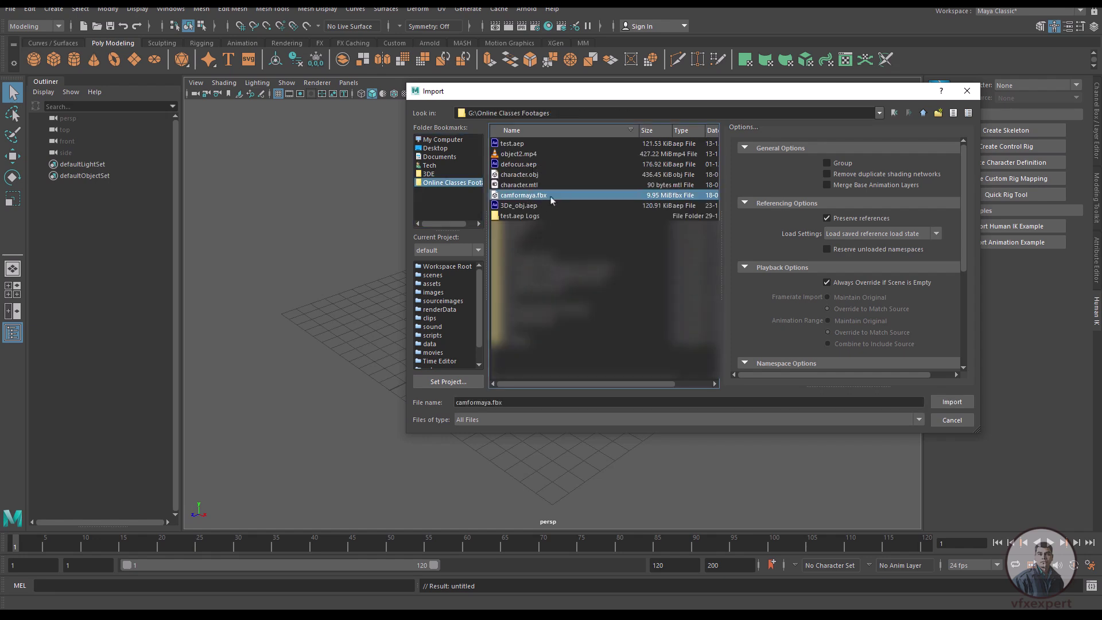
click(951, 403)
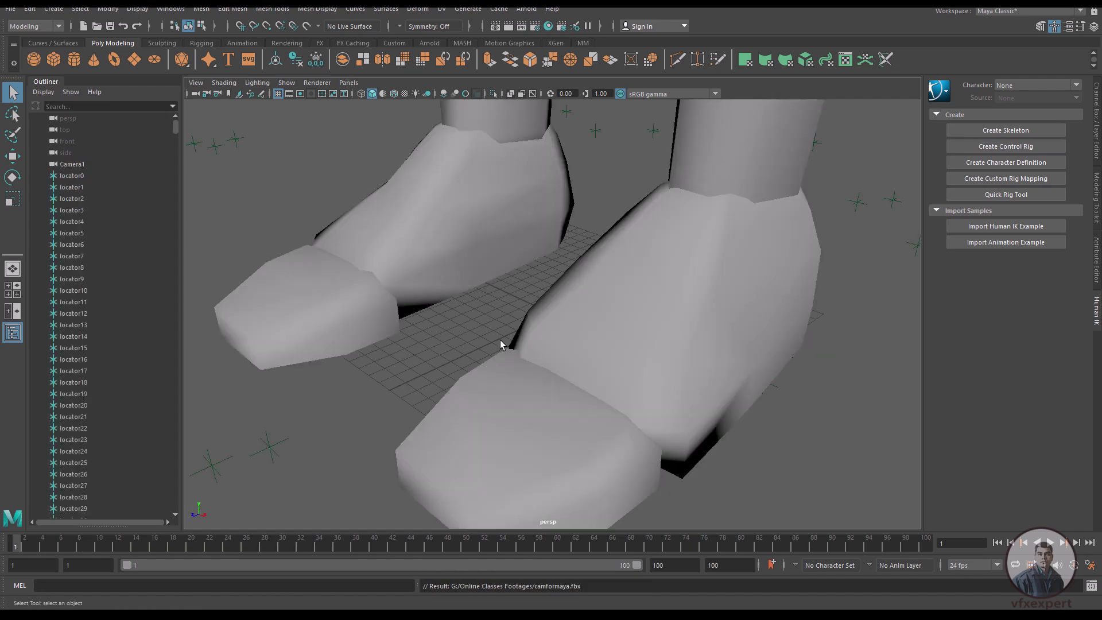
key(a)
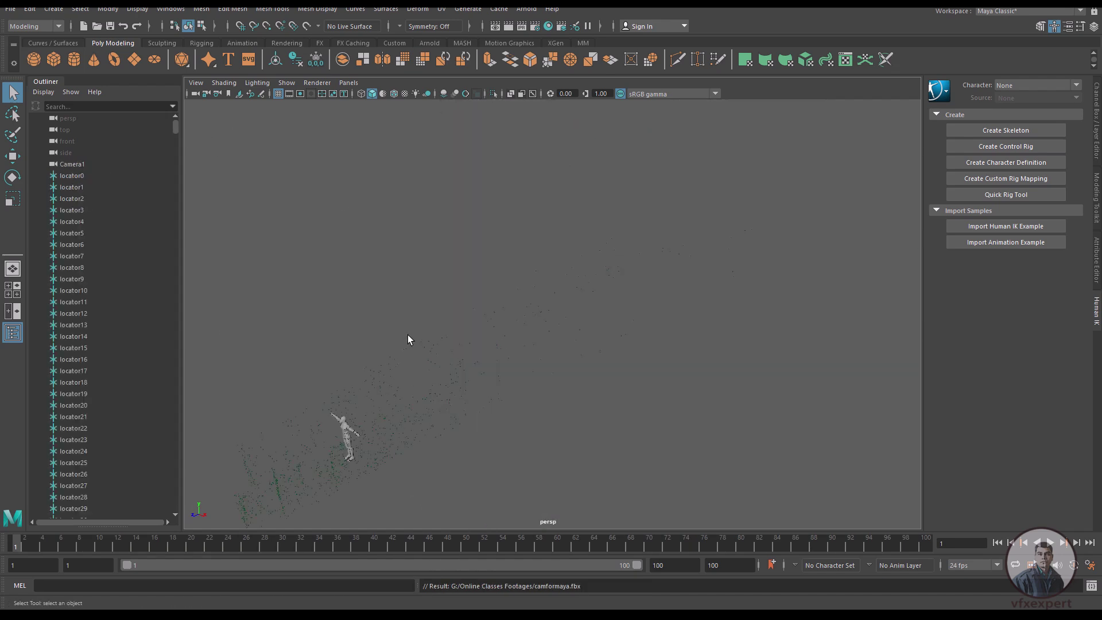
Inspect the imported scene, identifying object0 and object1 below the locators and examining the area around the dummy's feet
scroll(402, 389, up, 8)
alt+middle_drag(441, 396, 565, 313)
alt+drag(584, 413, 598, 413)
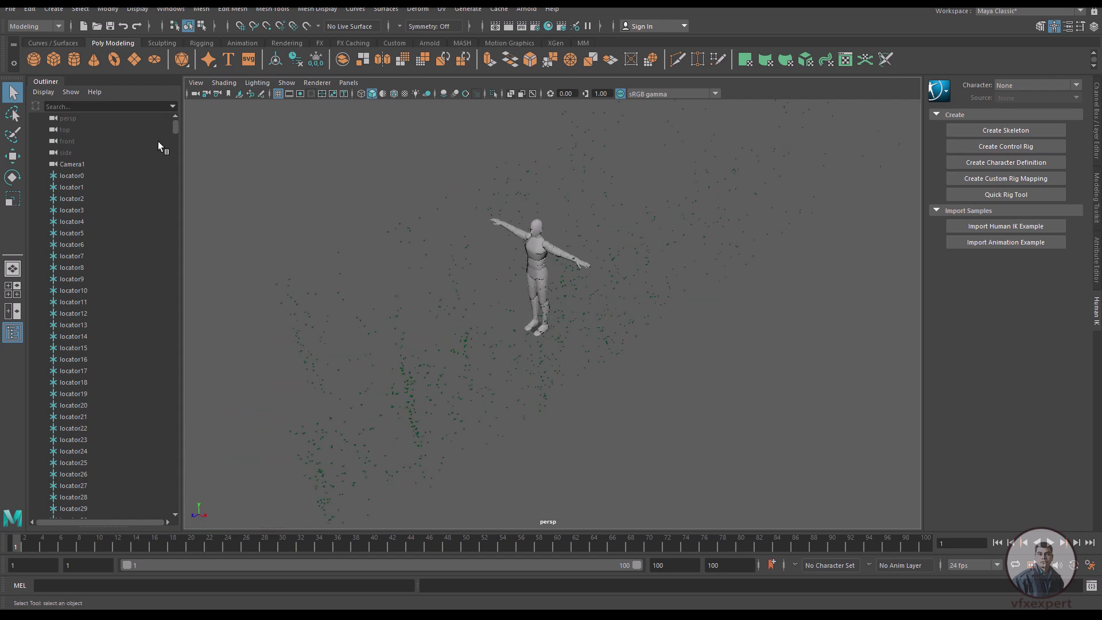
drag(175, 128, 178, 518)
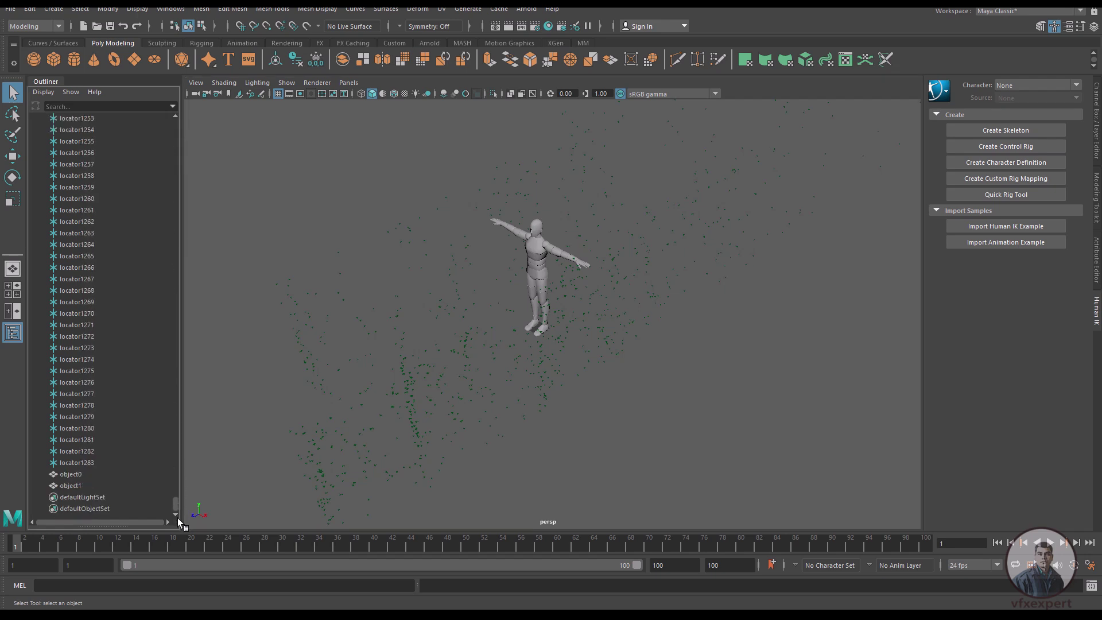
click(72, 486)
click(68, 475)
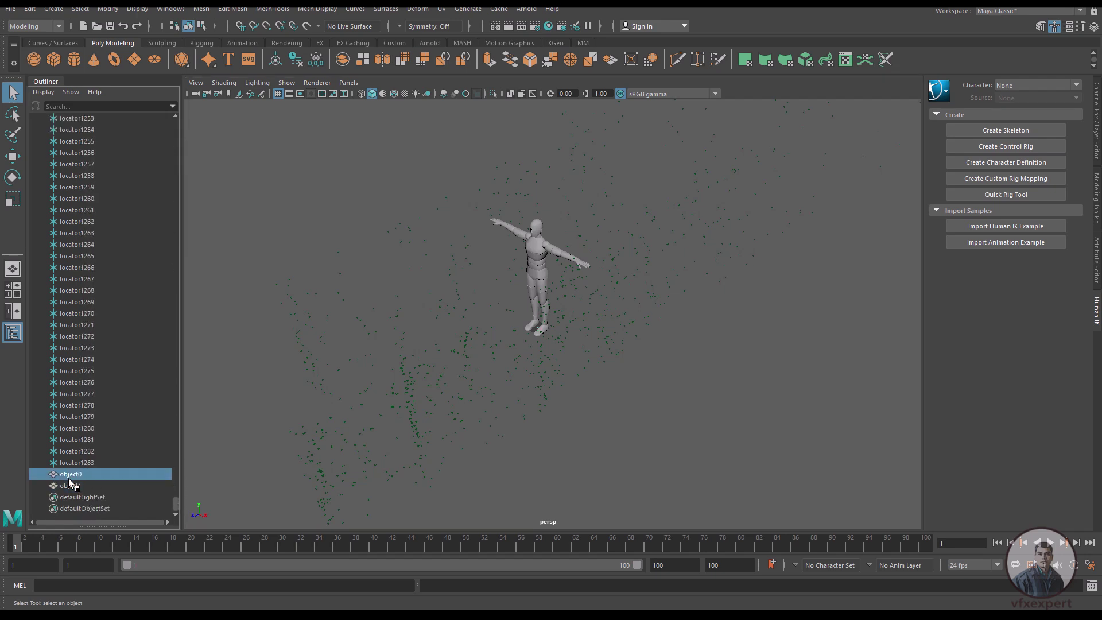
click(110, 485)
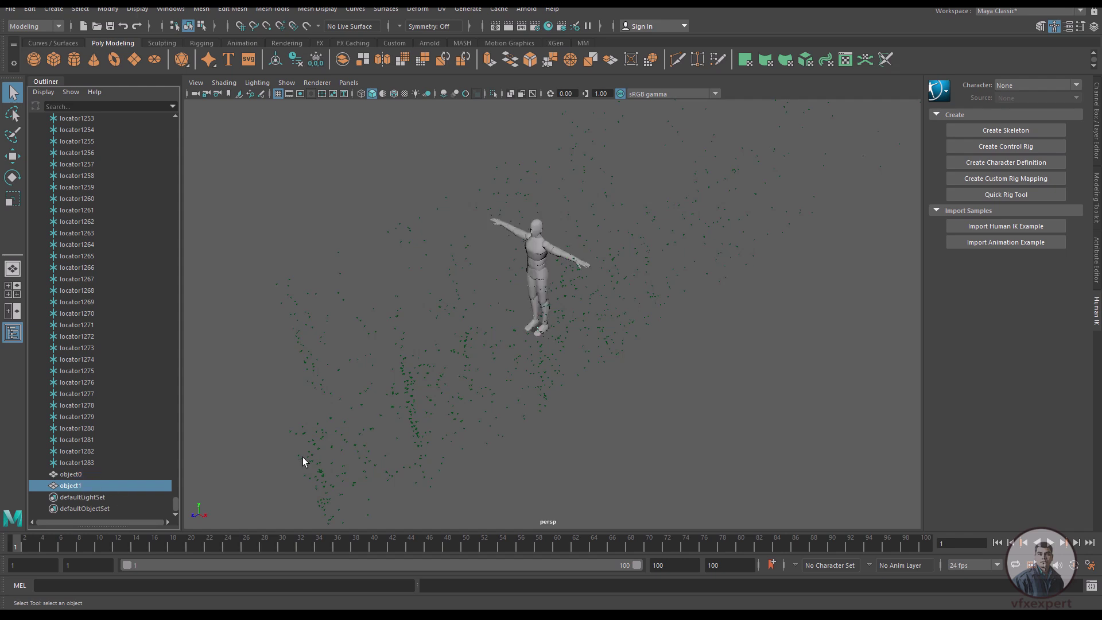
scroll(529, 347, up, 10)
scroll(514, 422, up, 3)
scroll(514, 422, down, 3)
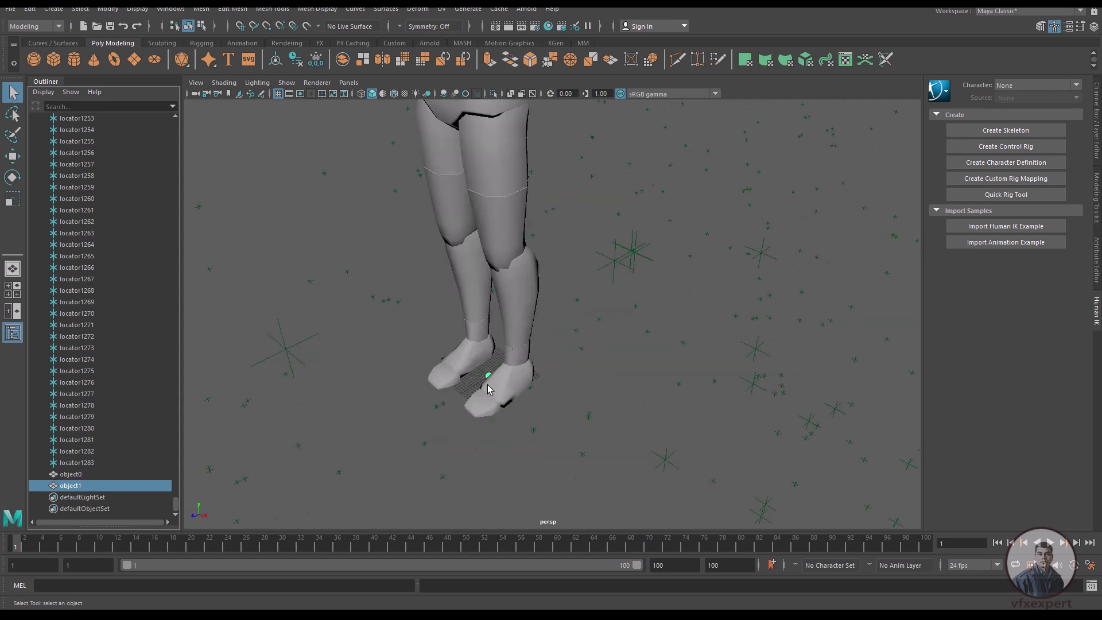
scroll(487, 384, down, 10)
Look through Camera1 in the viewport and play back the tracked camera animation
click(348, 82)
mouse_move(382, 95)
click(483, 95)
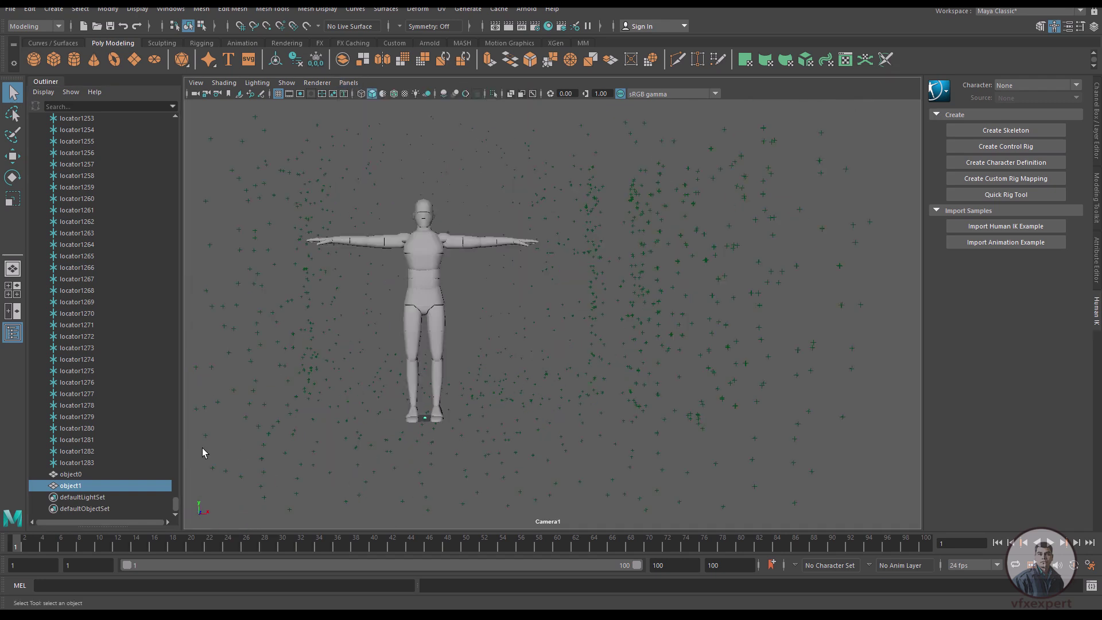
key(alt+v)
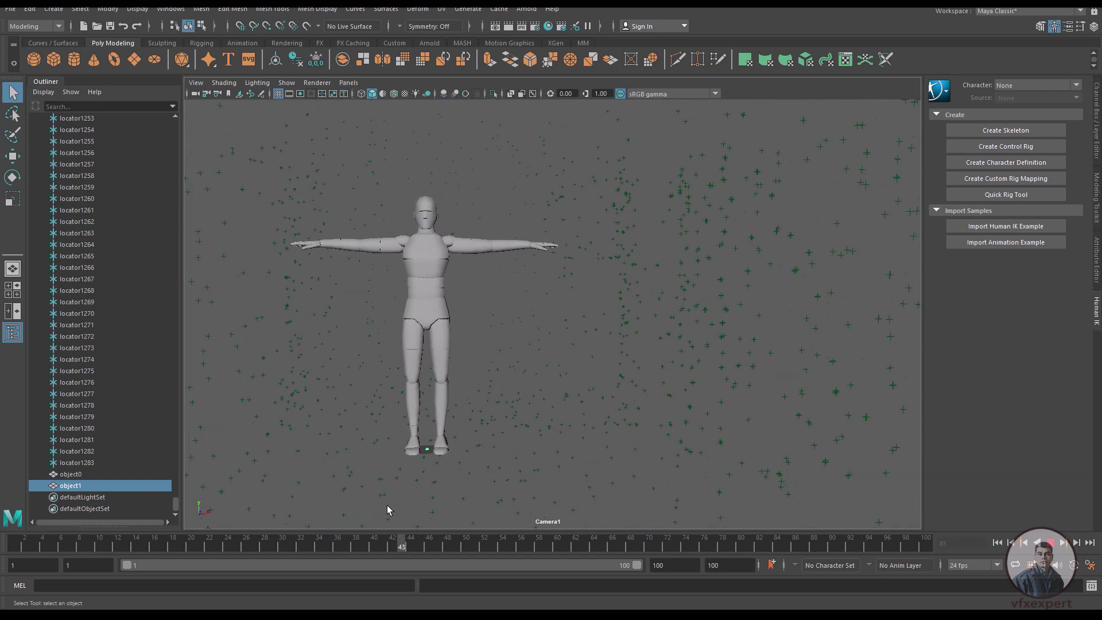
key(alt+v)
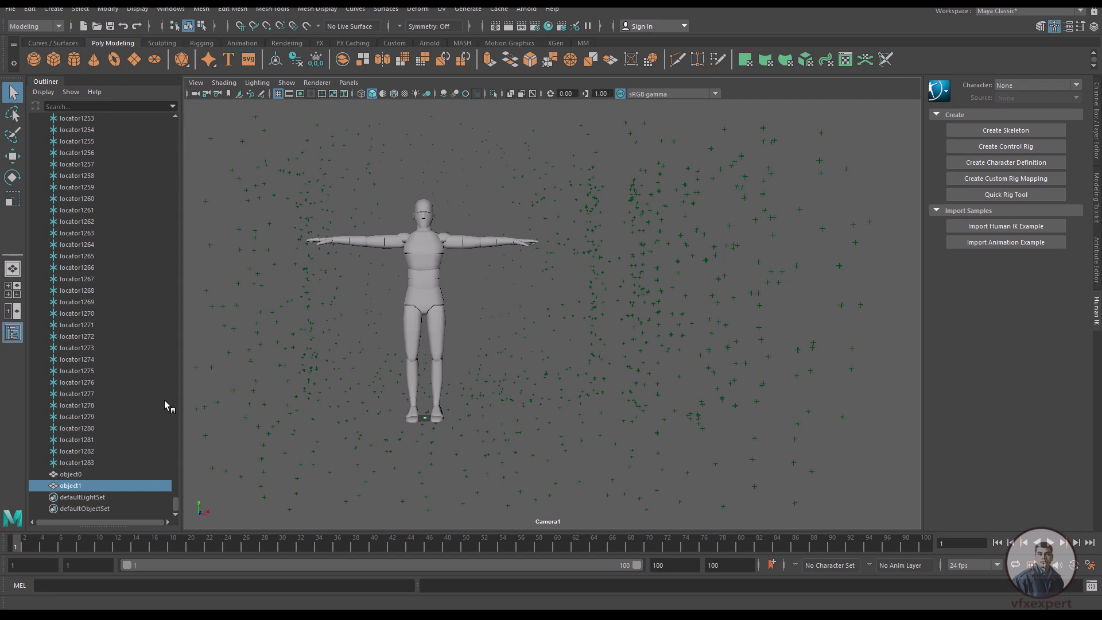
Group all the point-cloud locators, from locator0 through locator1283
click(86, 464)
drag(175, 506, 190, 127)
shift+click(80, 178)
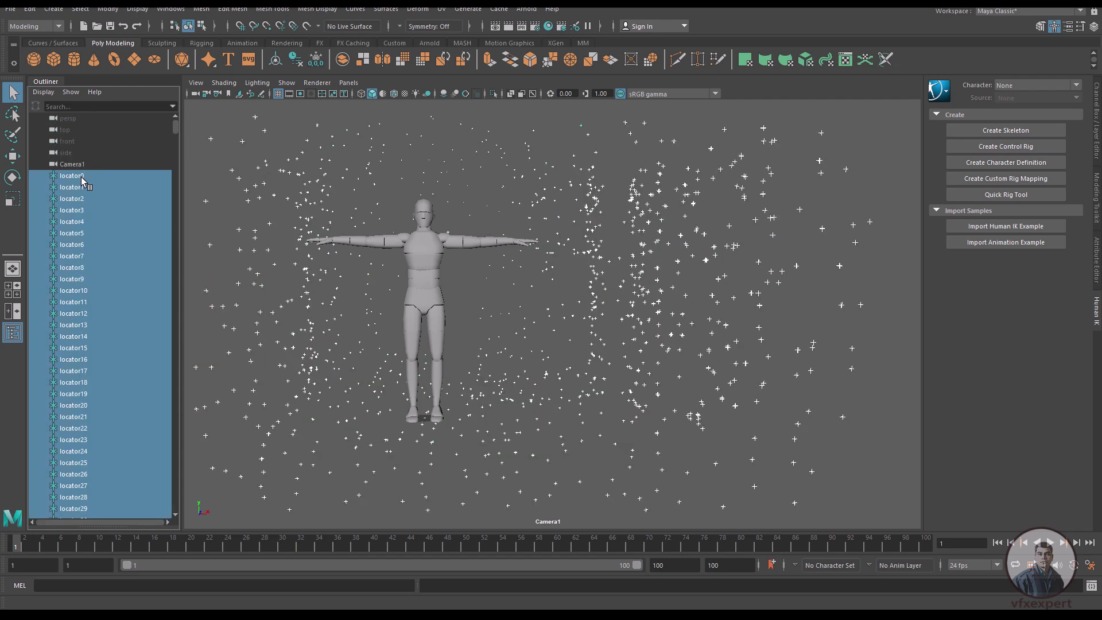
key(ctrl+g)
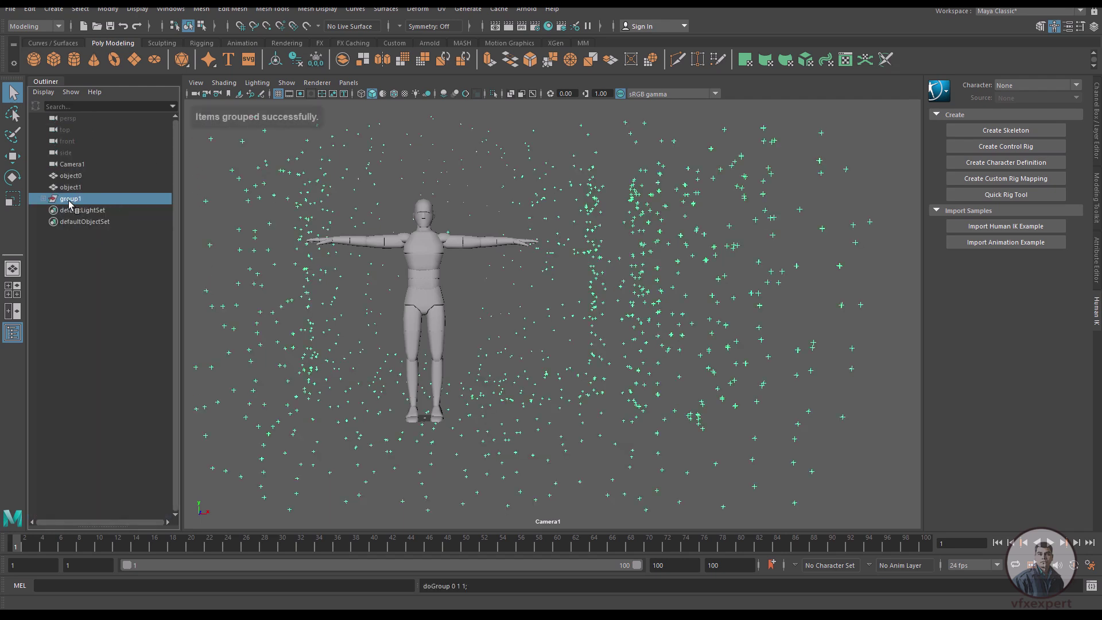
Group Camera1 together with the locator group and name the new group main
ctrl+click(81, 166)
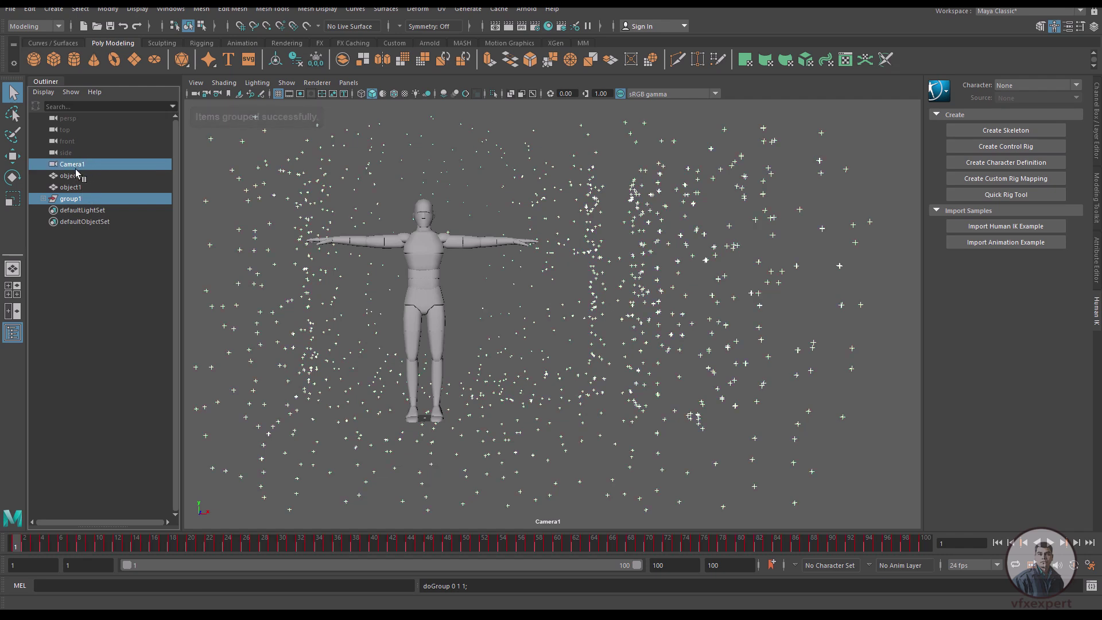
key(ctrl+g)
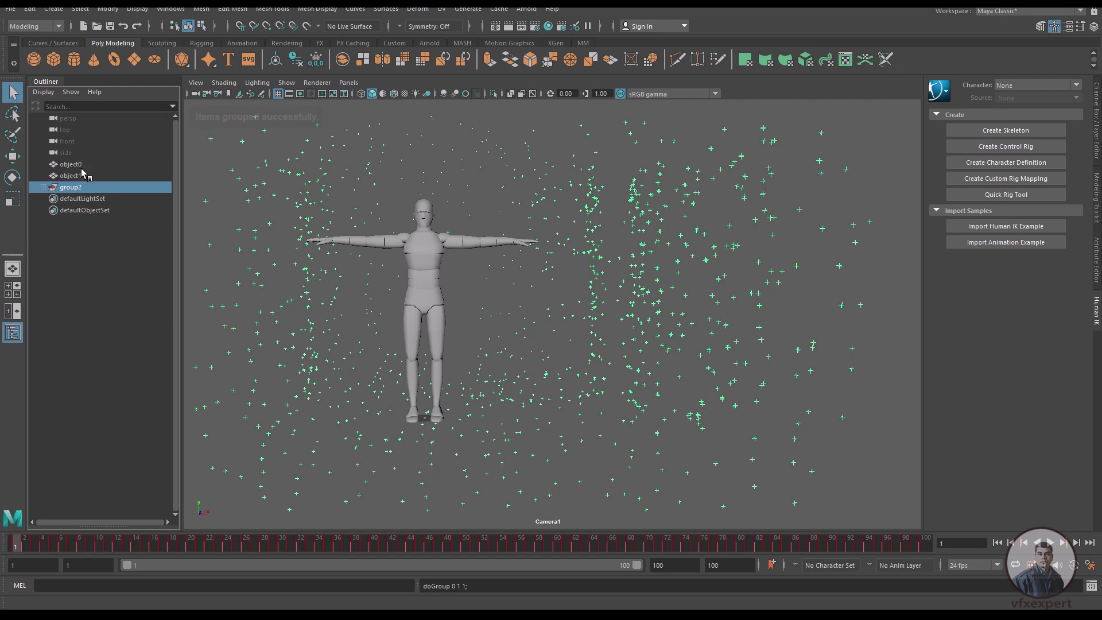
double_click(77, 191)
text(main)
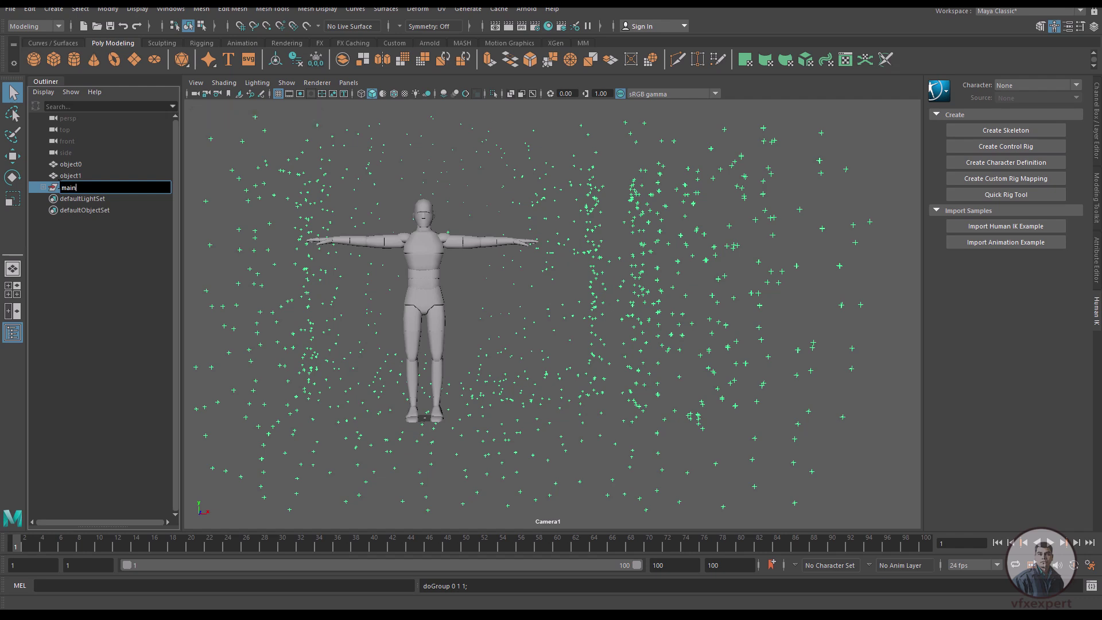
key(Return)
Create an image plane for Camera1 inside the main group from its Environment attributes
click(43, 187)
click(79, 211)
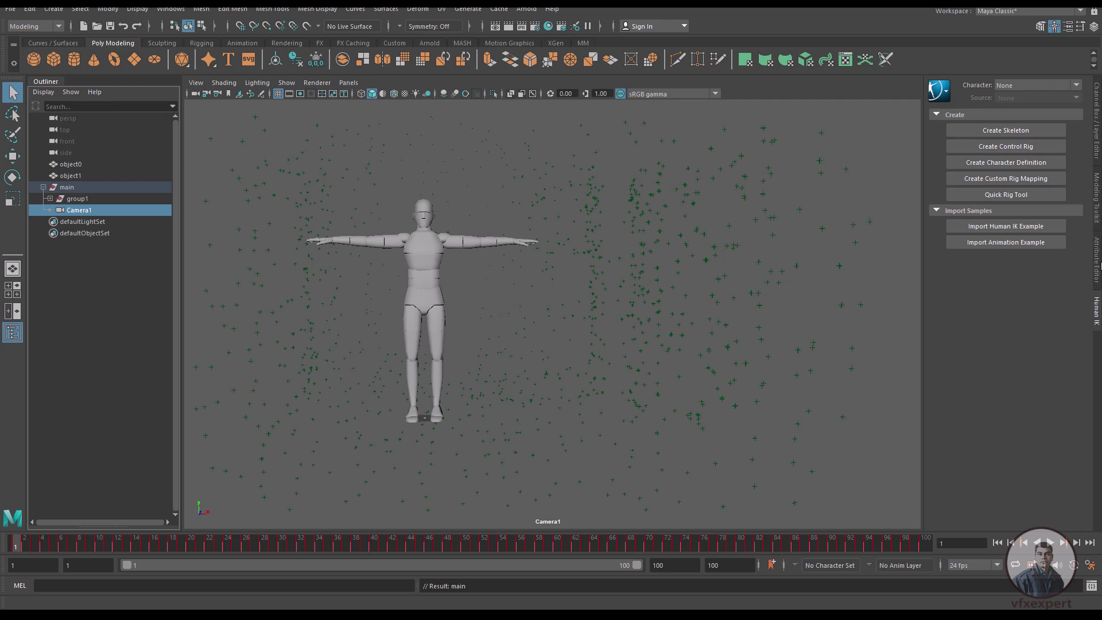
click(1096, 261)
click(842, 323)
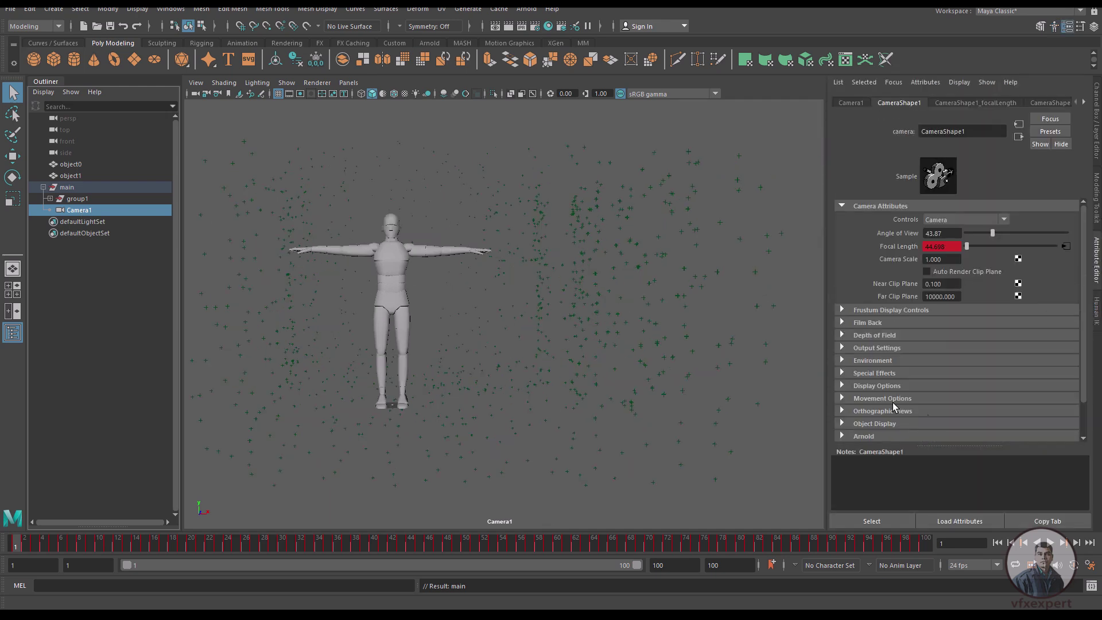
click(842, 361)
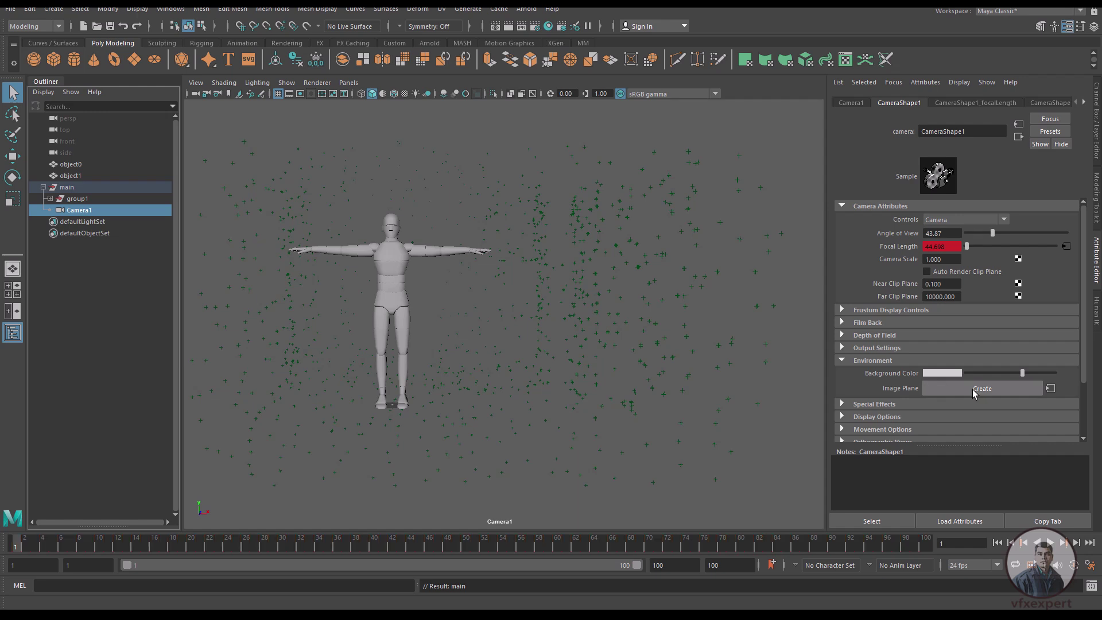
click(1024, 388)
Load street_girl.00001.png from the Street_running girl folder into the image plane and enable Use Image Sequence
click(1050, 322)
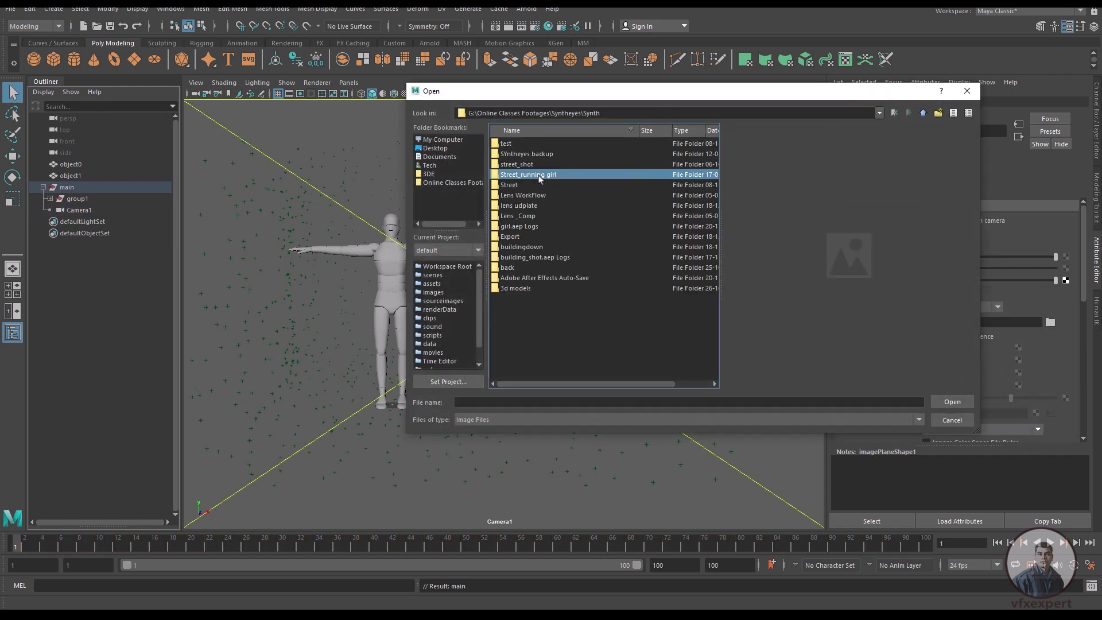
double_click(542, 176)
drag(715, 151, 715, 374)
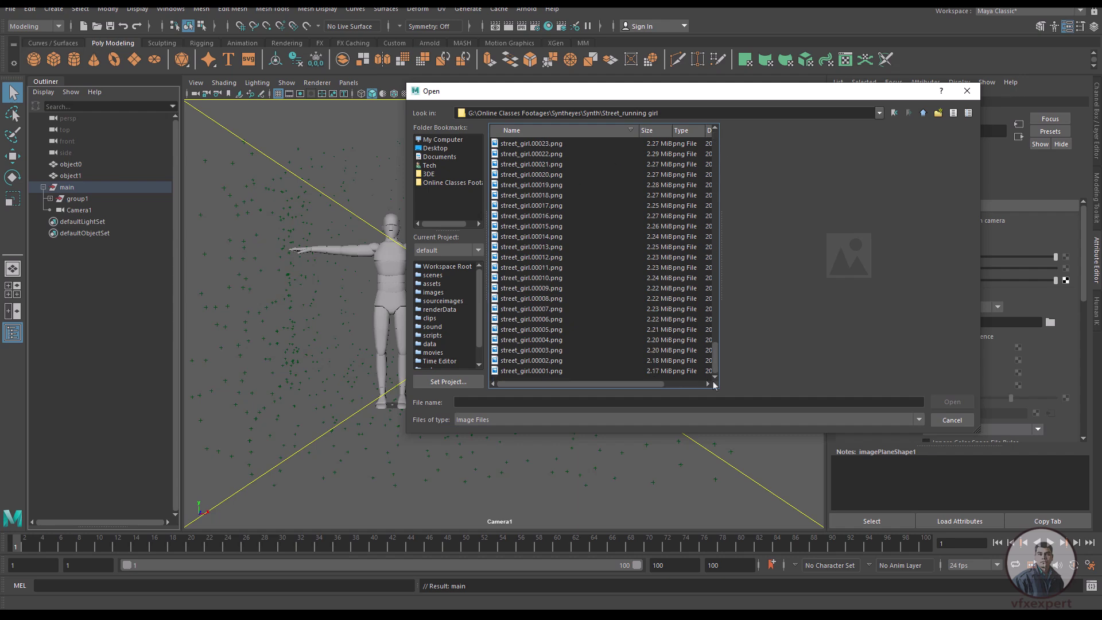
click(542, 371)
click(952, 402)
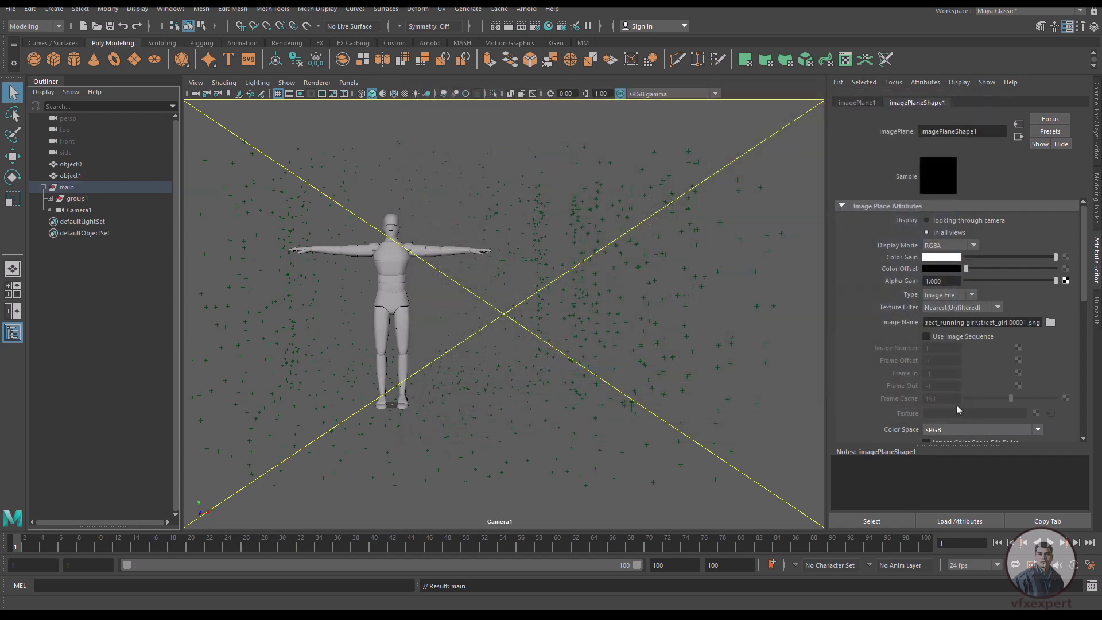
click(926, 336)
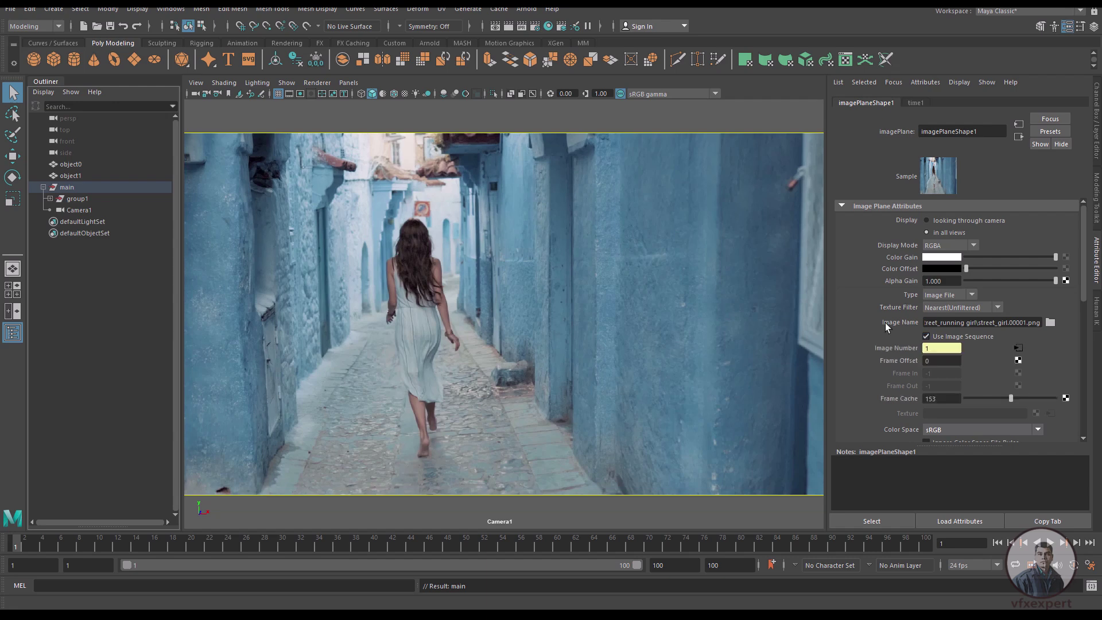
Set the image plane's depth to 4500 so the footage sits behind the dummy and locators
mouse_move(485, 305)
mouse_down()
mouse_move(525, 360)
mouse_move(509, 312)
mouse_up()
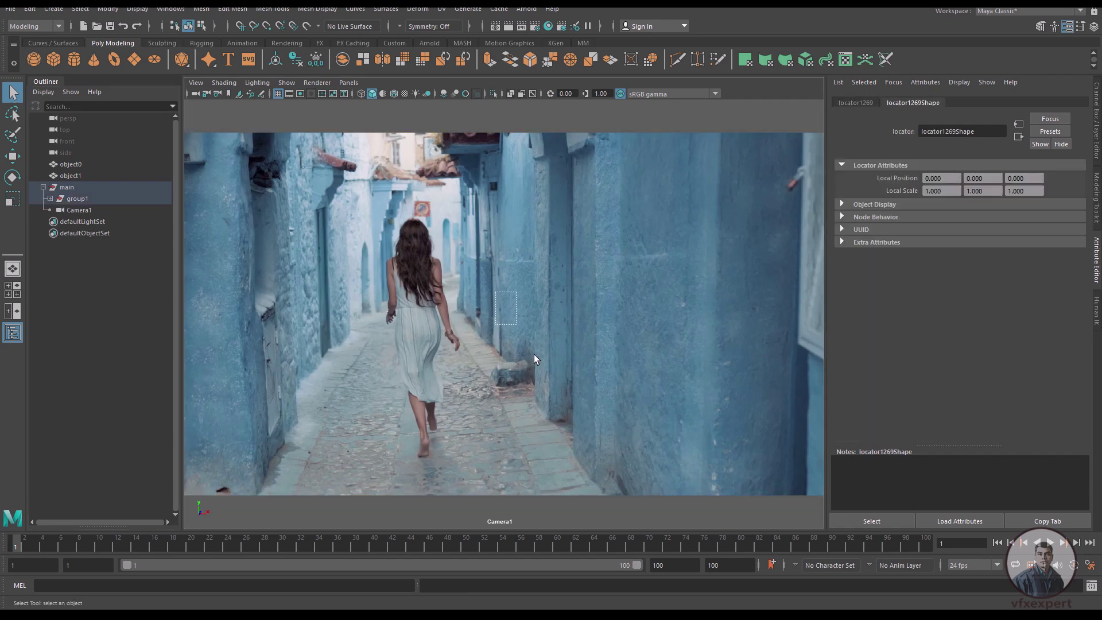
click(532, 332)
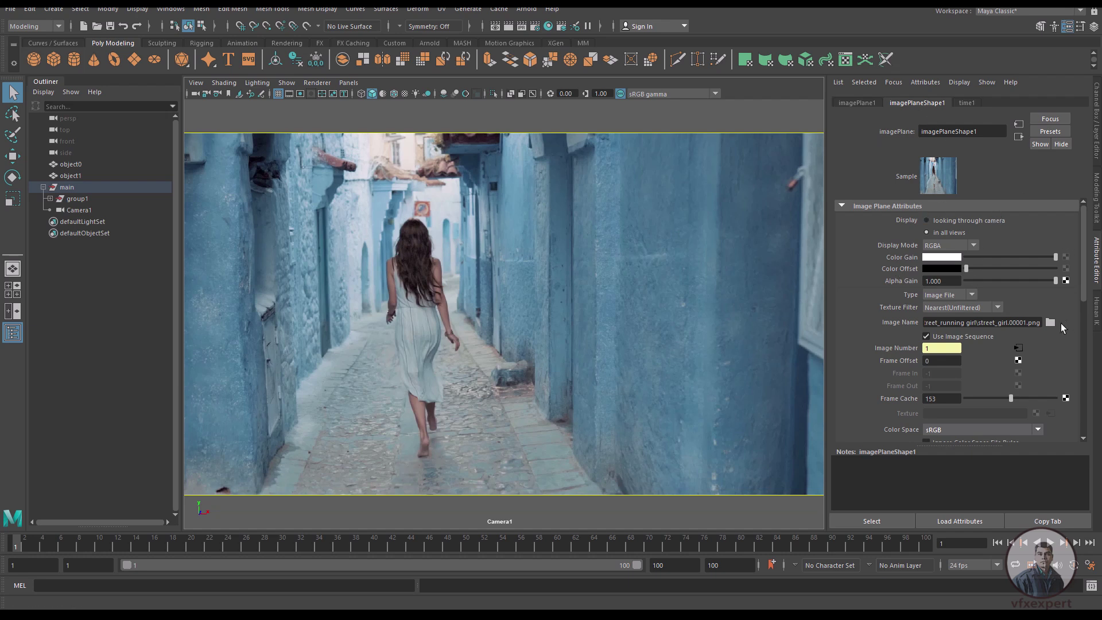
drag(1084, 297, 1075, 376)
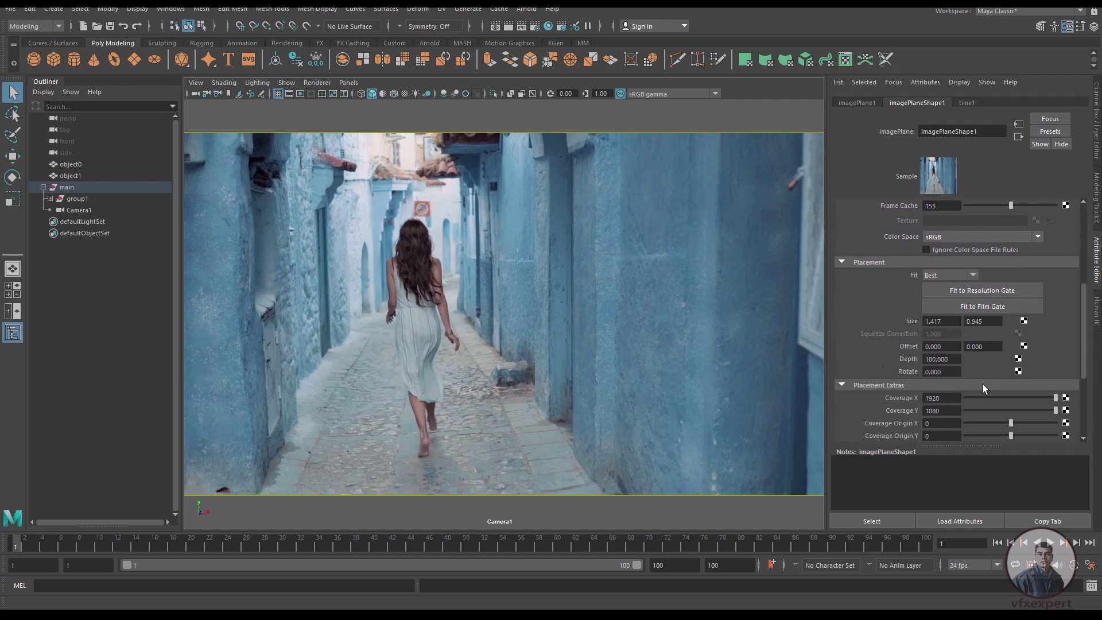
drag(956, 360, 901, 359)
text(4500)
key(Return)
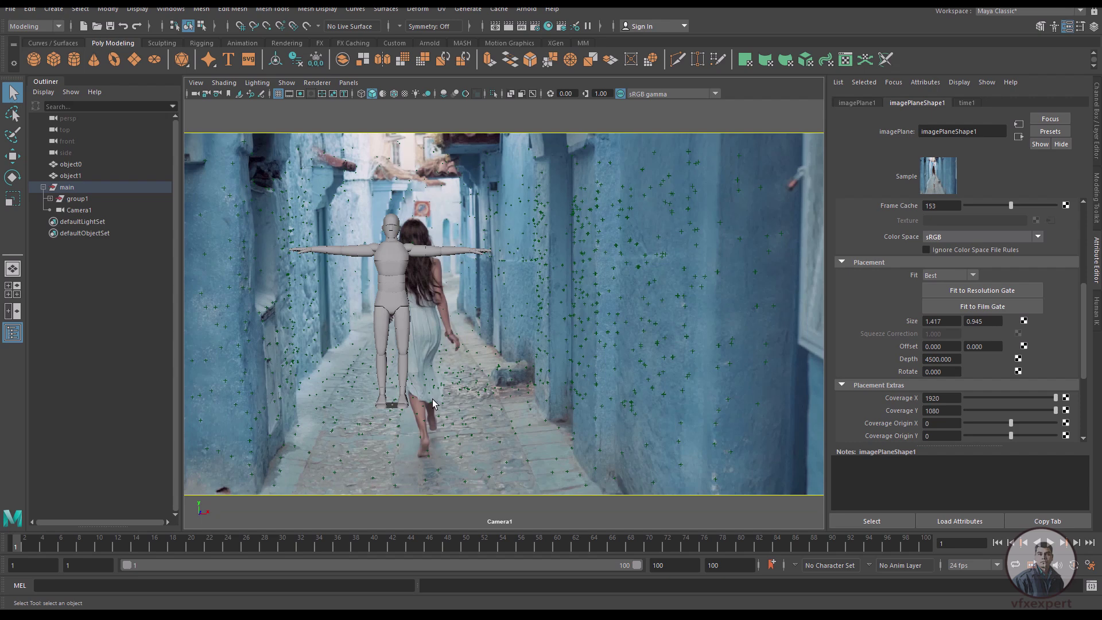
Zoom Camera1's view slightly with 2D Pan/Zoom and play back the scene to check the track against the footage
key(backslash)
mouse_move(393, 350)
right_down()
mouse_move(505, 345)
mouse_move(407, 340)
right_up()
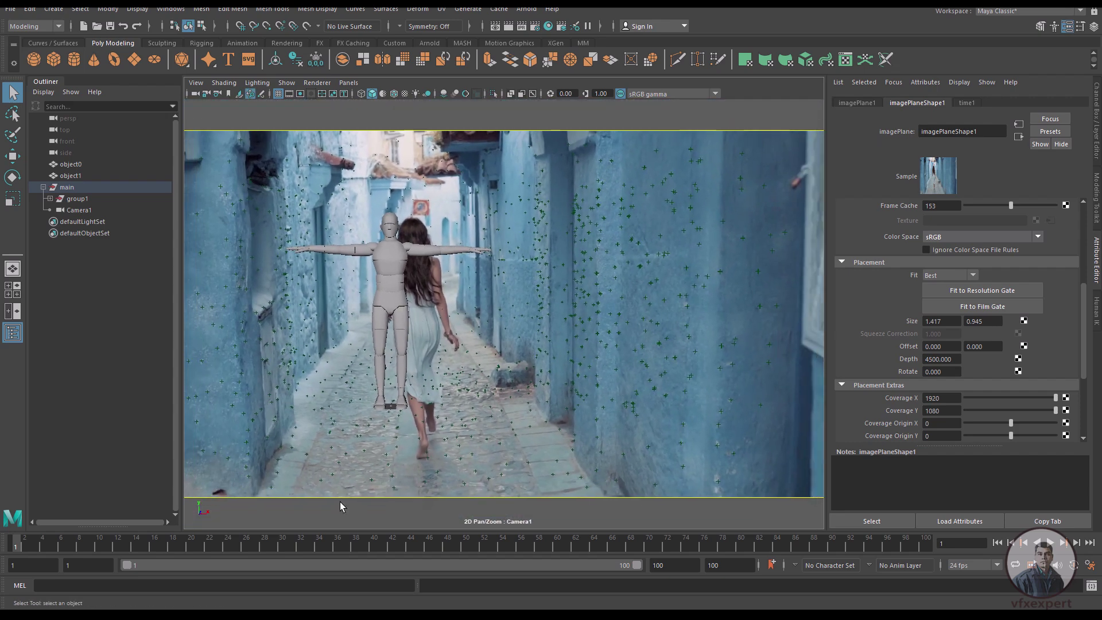
key(alt+v)
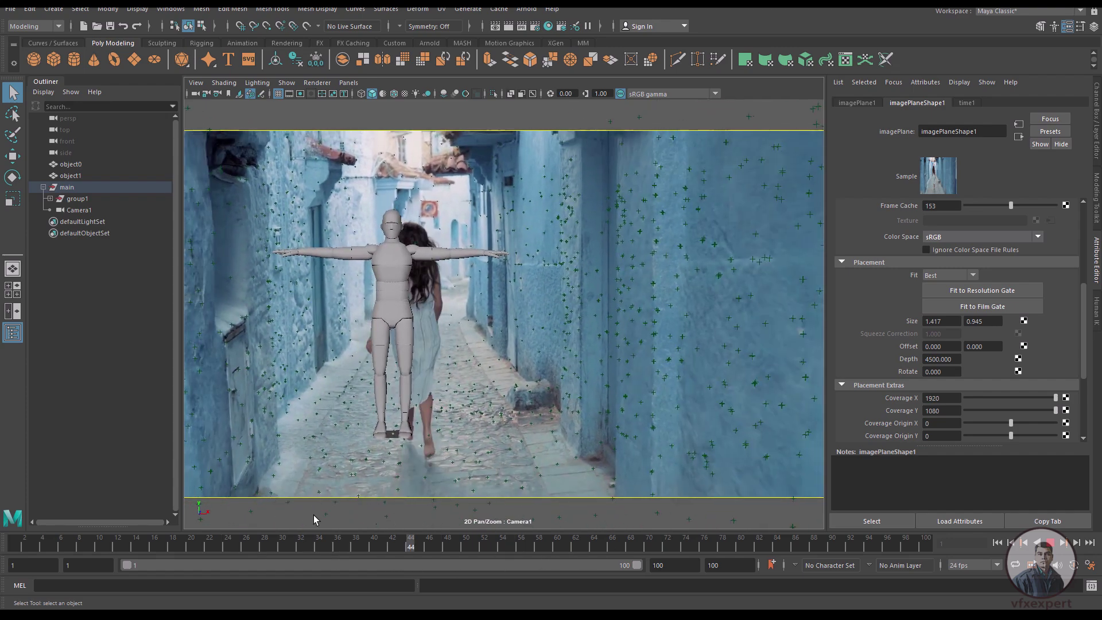
key(Escape)
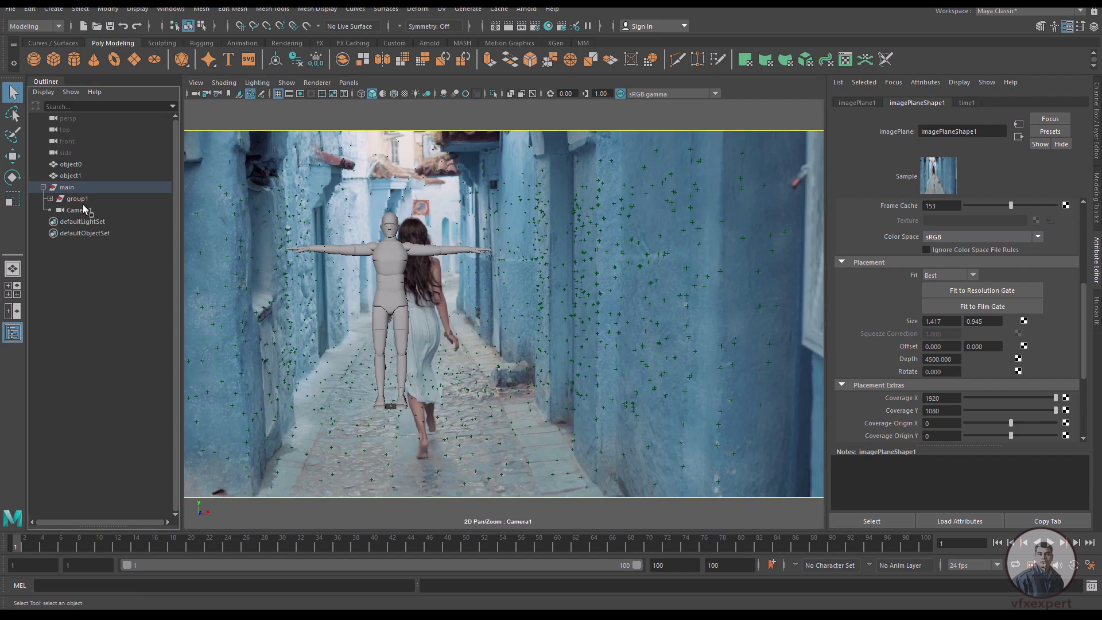
Delete the object0 dummy mesh and import the Human IK example character in its place
click(77, 177)
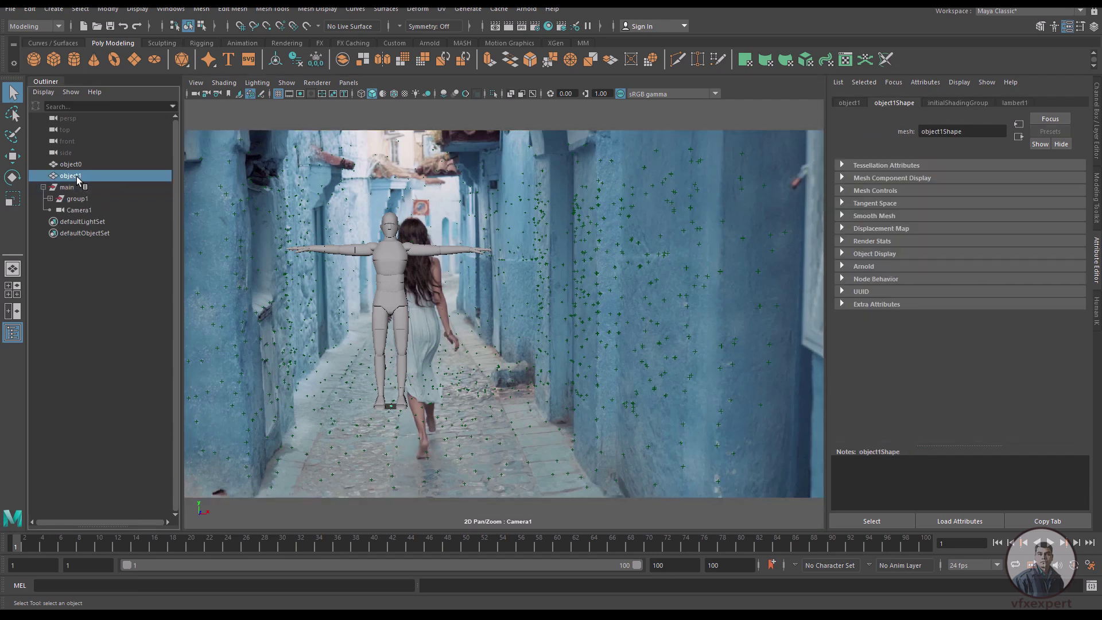
click(77, 165)
key(Delete)
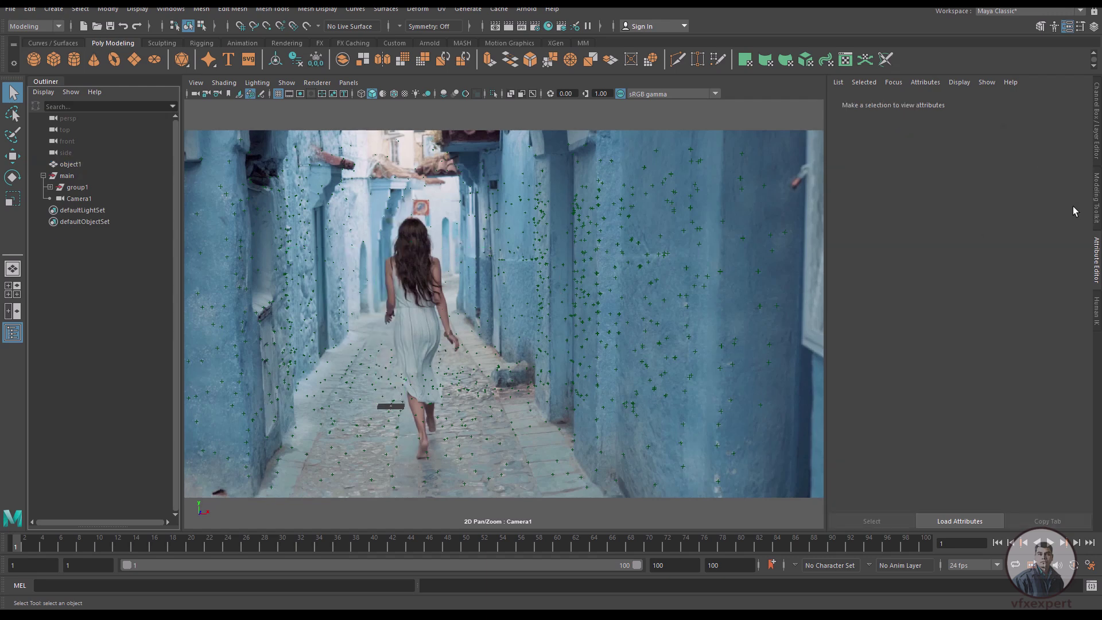
click(1096, 310)
click(1006, 229)
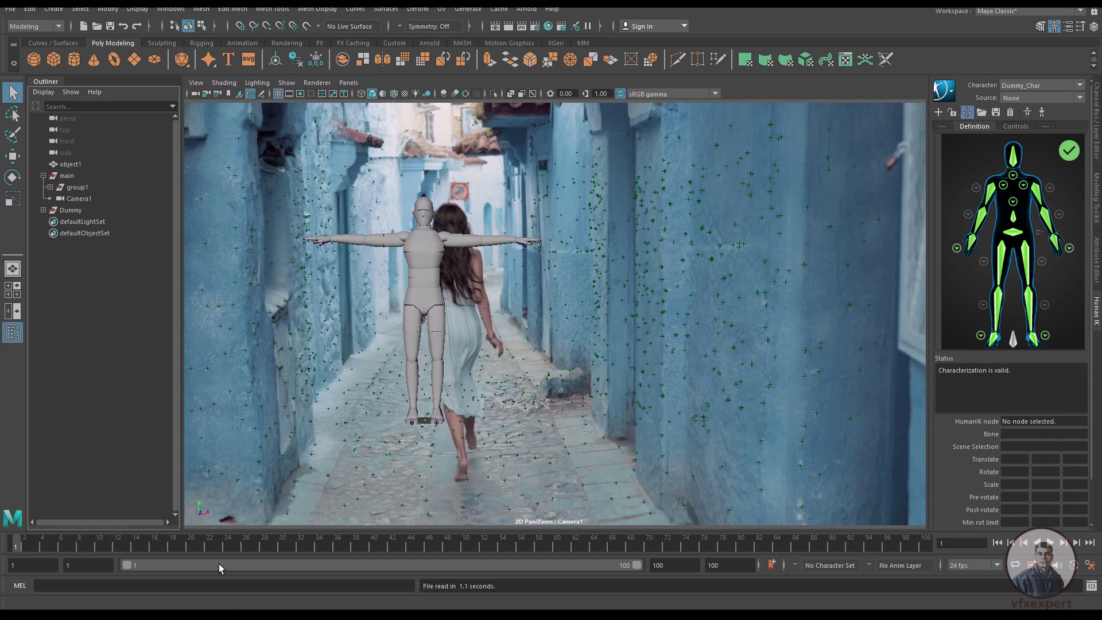
Scrub the timeline to frame 40 and back toward the start to check the HumanIK character against the footage
drag(228, 551, 374, 552)
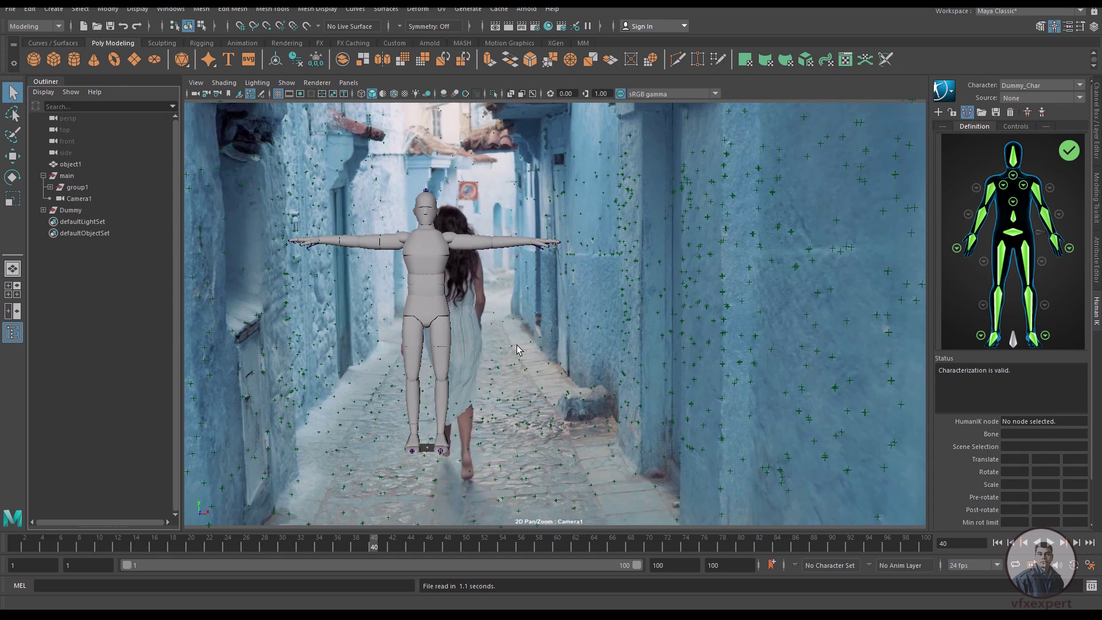
drag(376, 549, 51, 522)
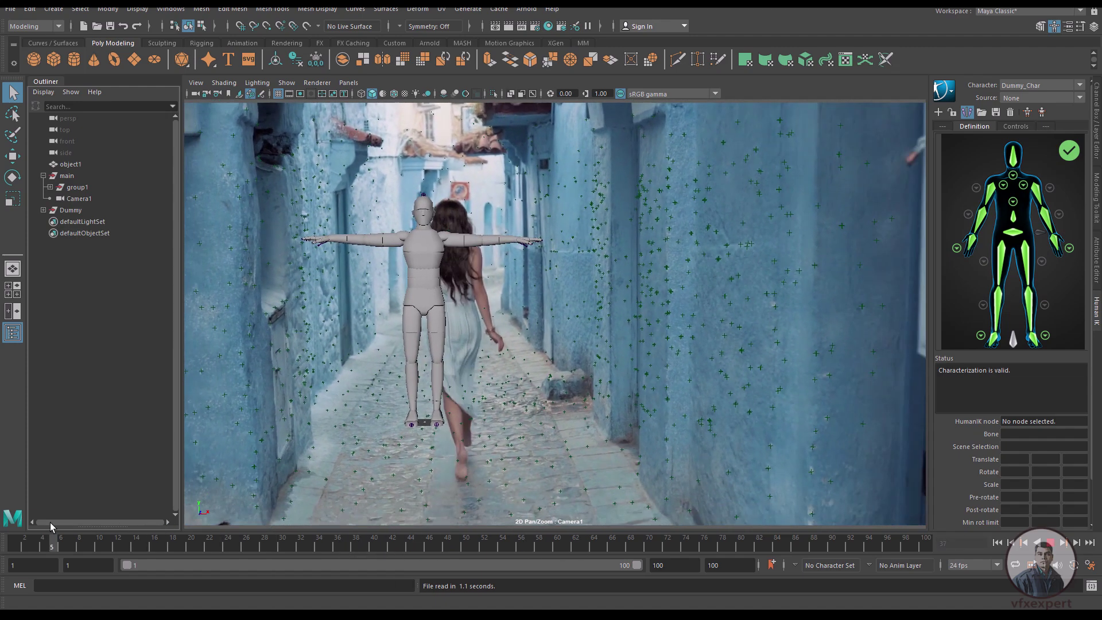